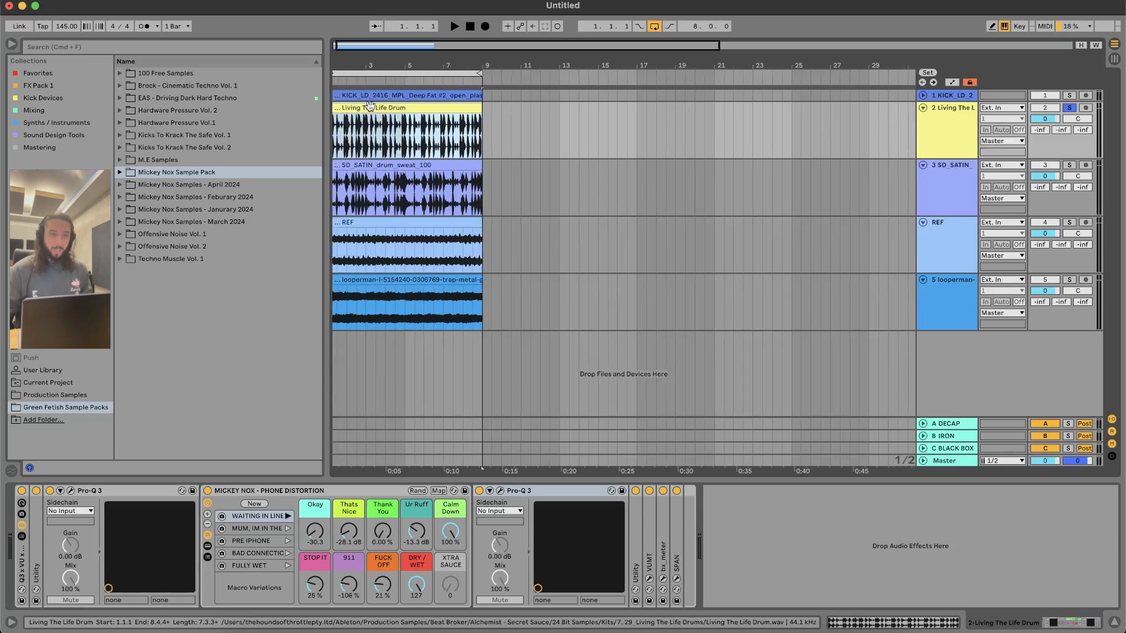
Step: Bypass the Phone Distortion rack, play the Living The Life Drum loop dry, and switch the rack back on during playback
click(419, 108)
click(420, 108)
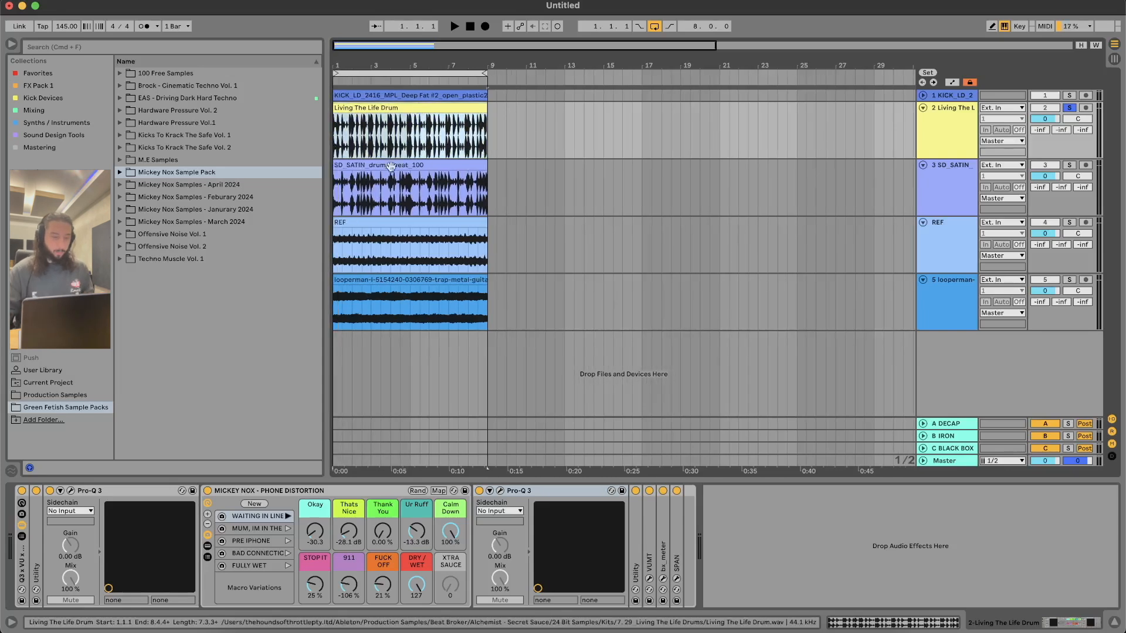
click(207, 491)
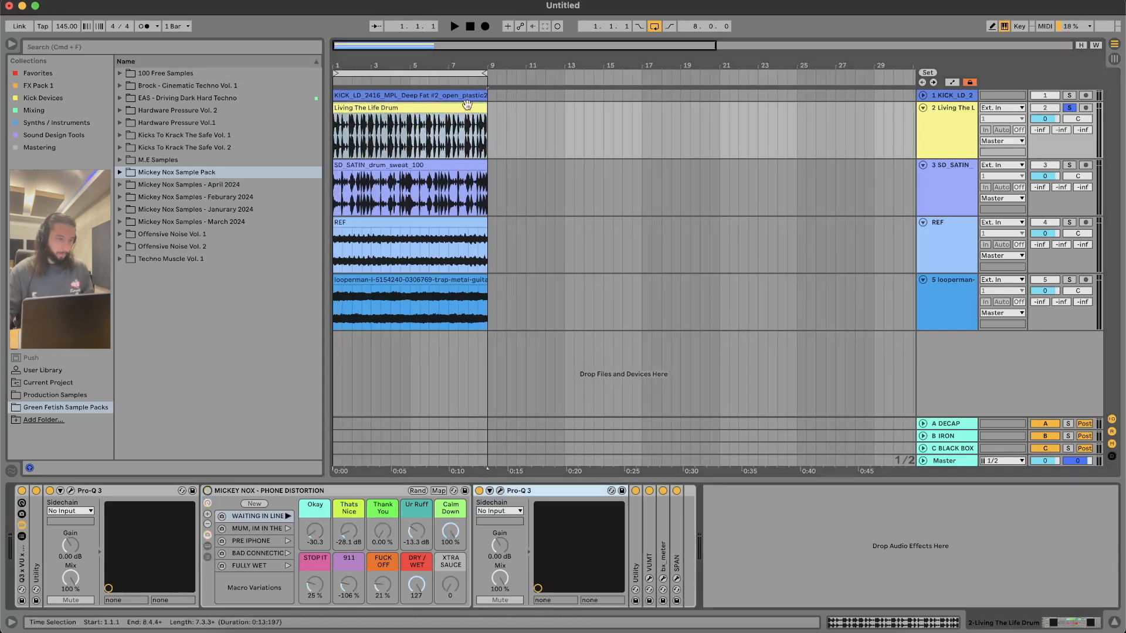
click(416, 104)
key(space)
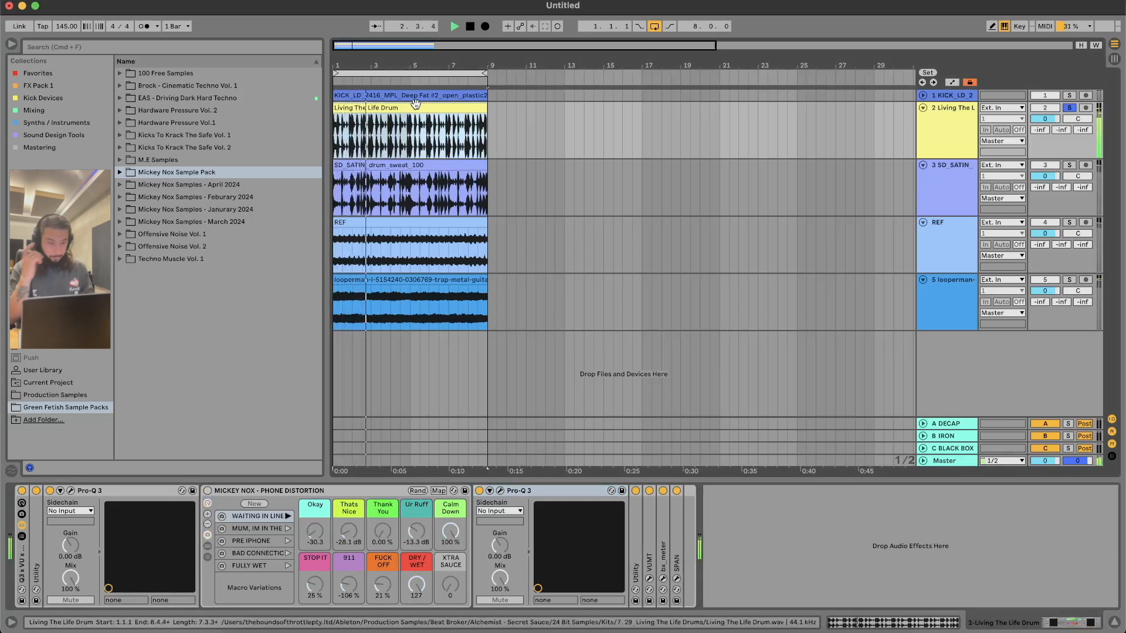
click(208, 492)
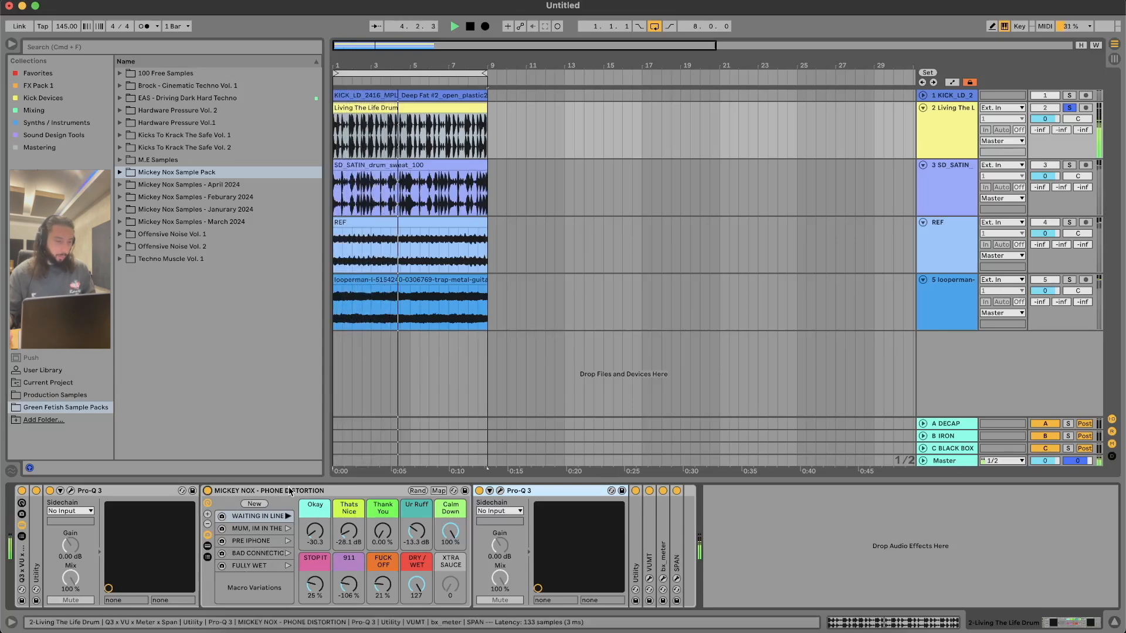
Step: Show the Phone Distortion rack's chains and unfold the A Bit Warmer and Crew Cut devices in the WET chain
click(207, 549)
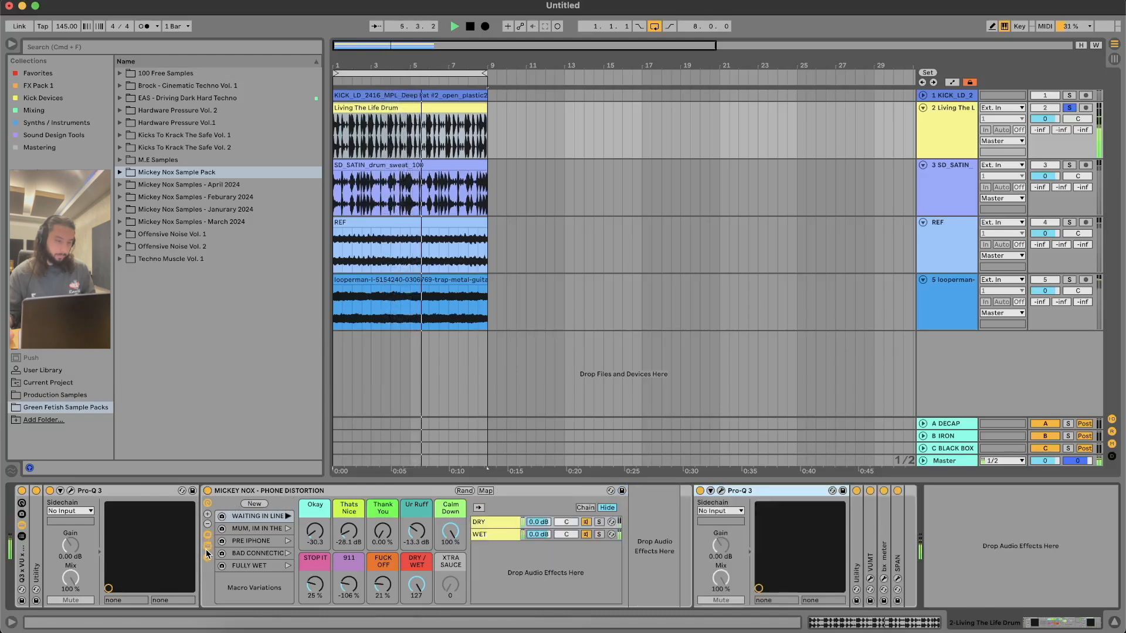
click(501, 534)
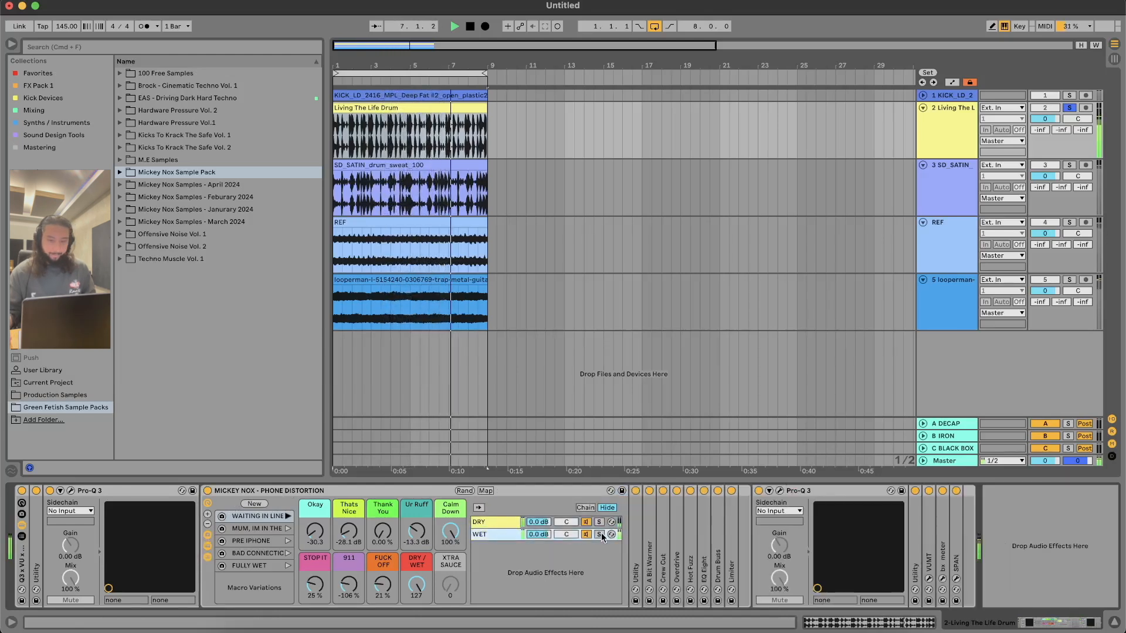
double_click(648, 526)
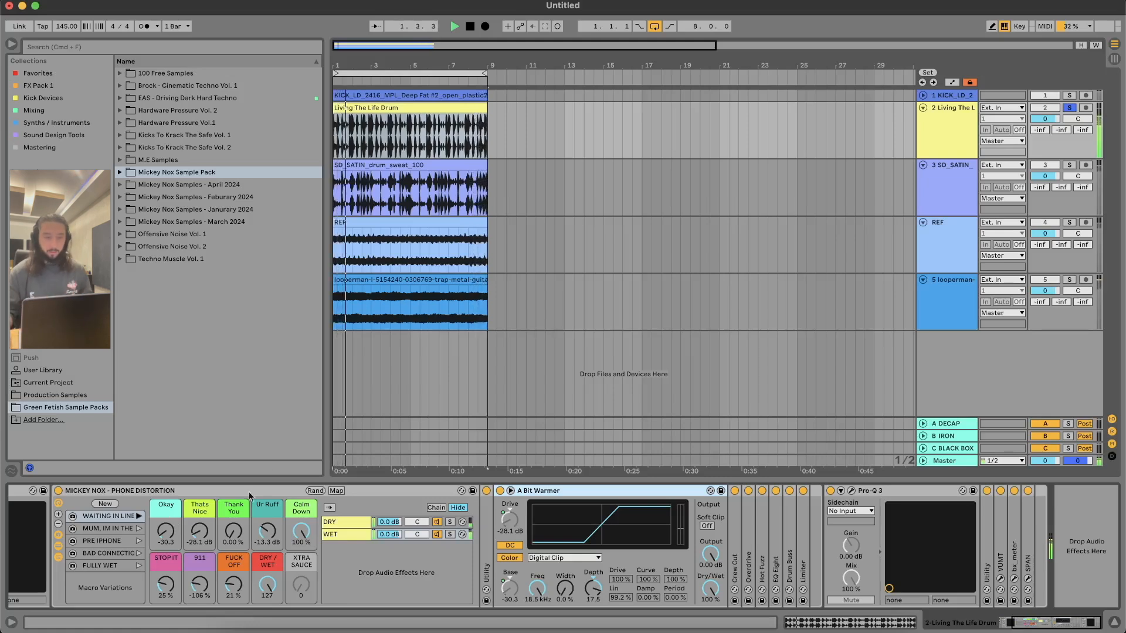
double_click(734, 534)
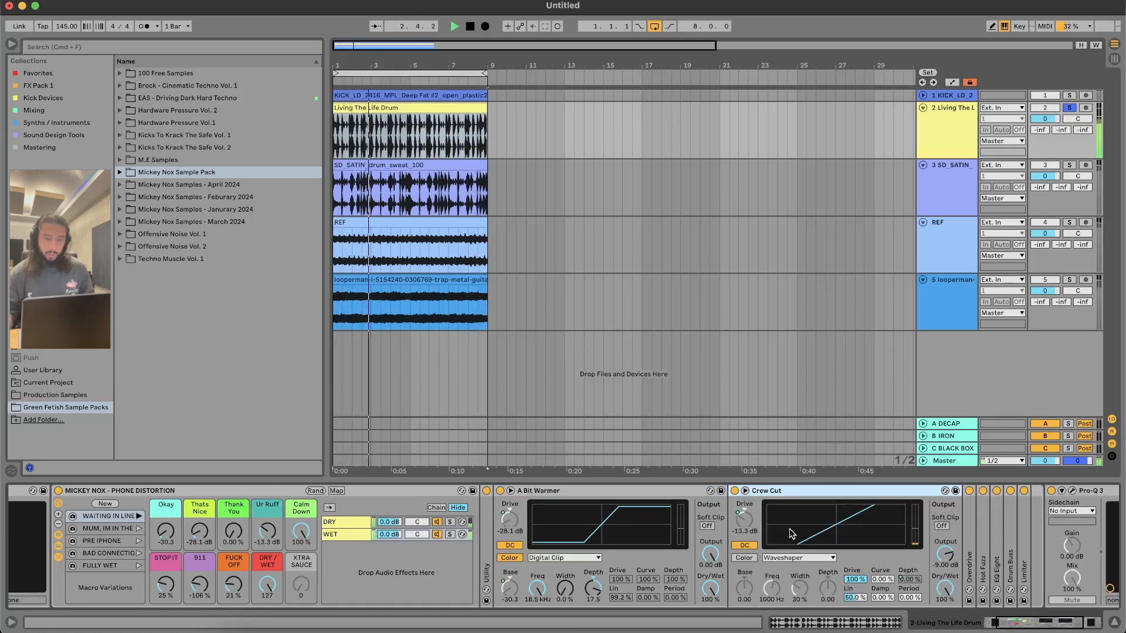
Step: Sweep the Okay macro up to 36.0, set it to -20.7, set Thats Nice to -36.0 dB, and stop playback
drag(160, 524, 160, 482)
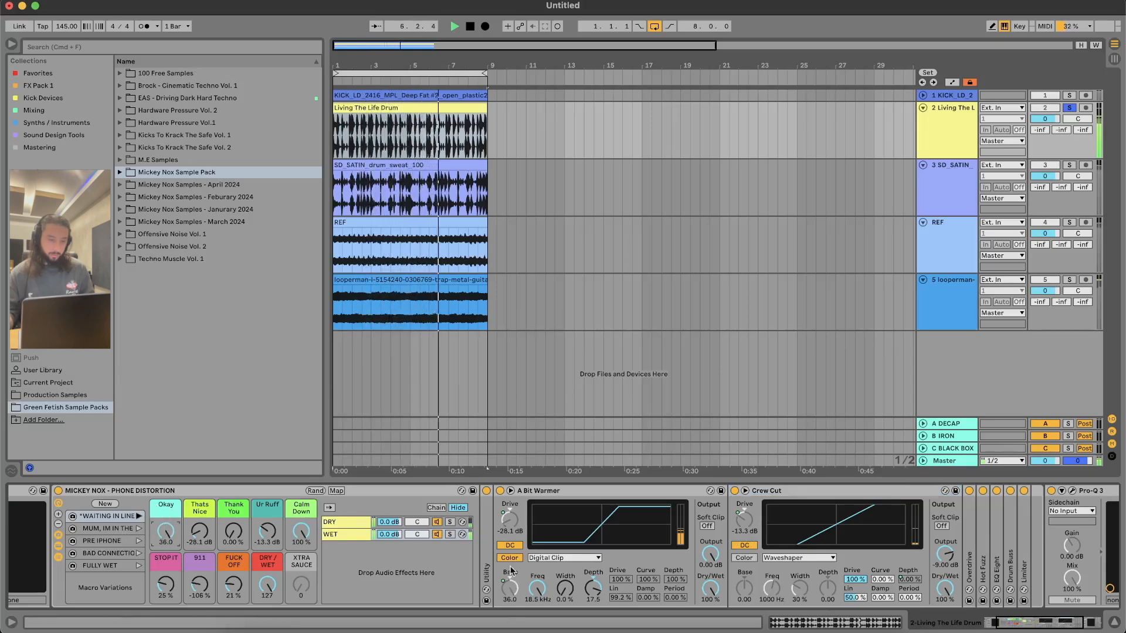
drag(509, 518, 510, 483)
drag(200, 532, 200, 598)
drag(166, 539, 165, 592)
key(space)
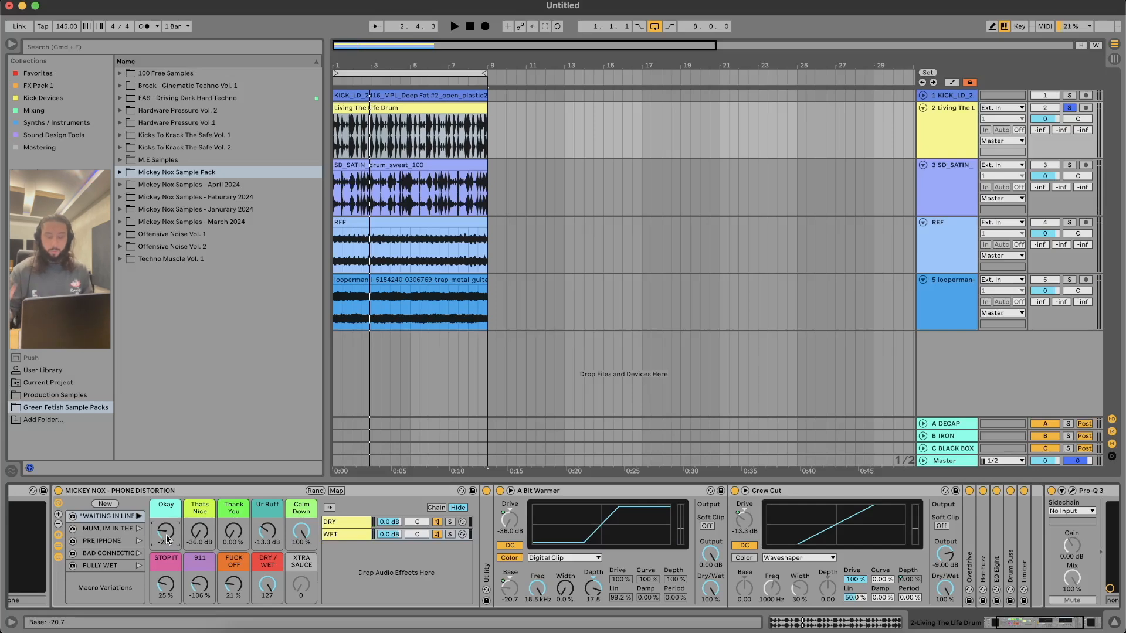
Step: Fold the WET chain's saturators, hide the rack's chains and devices, and restart playback of the drum loop
alt+double_click(571, 489)
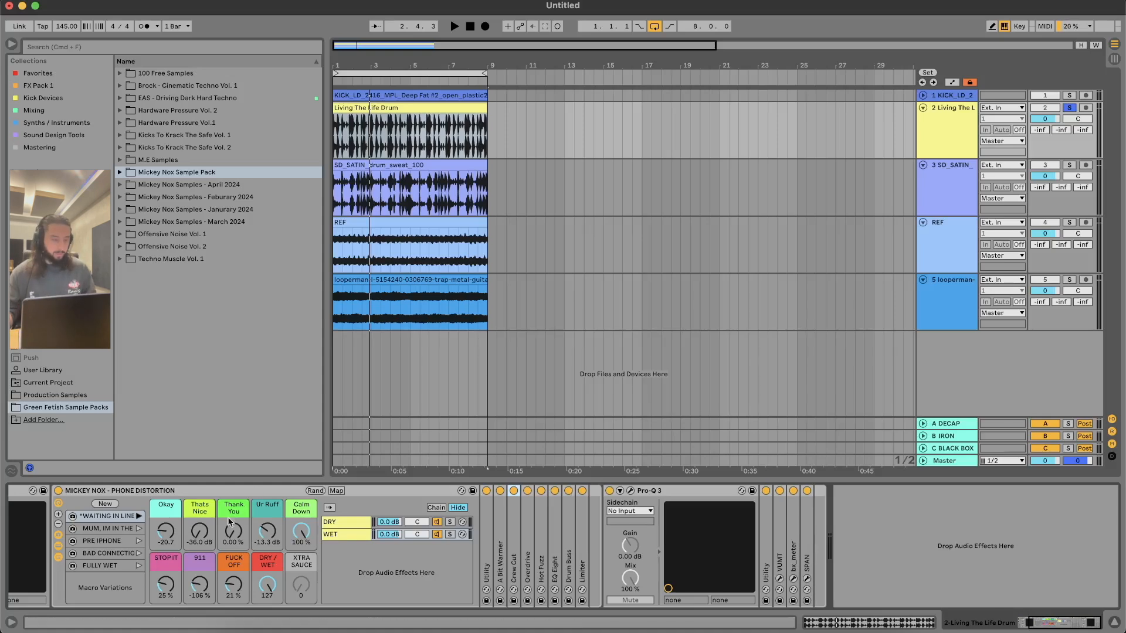
click(58, 558)
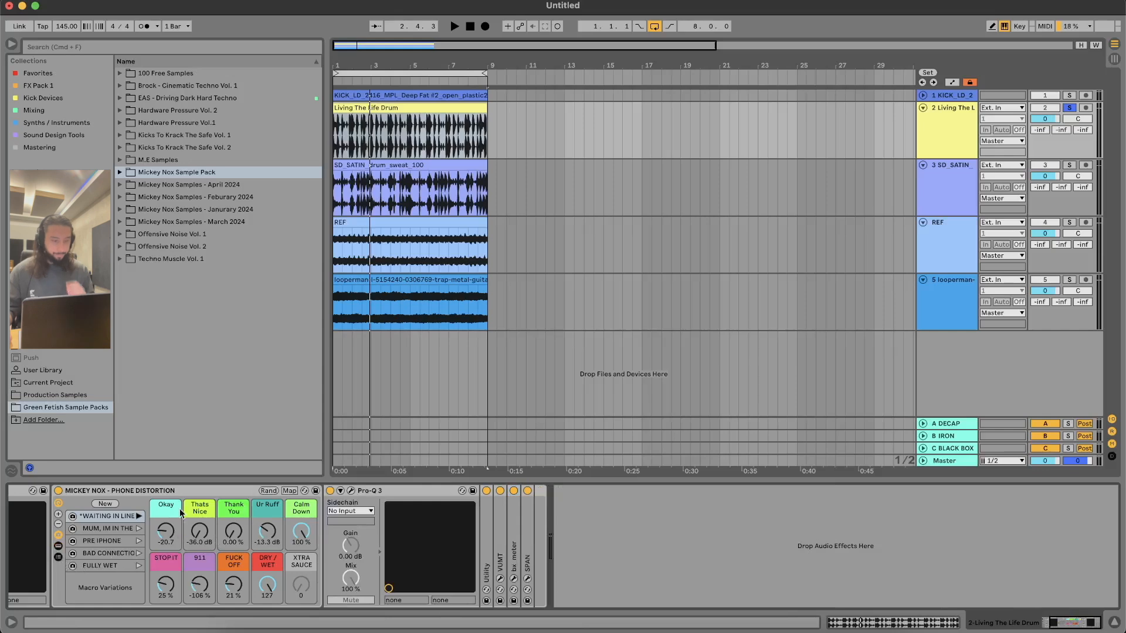
scroll(180, 514, left, 5)
key(space)
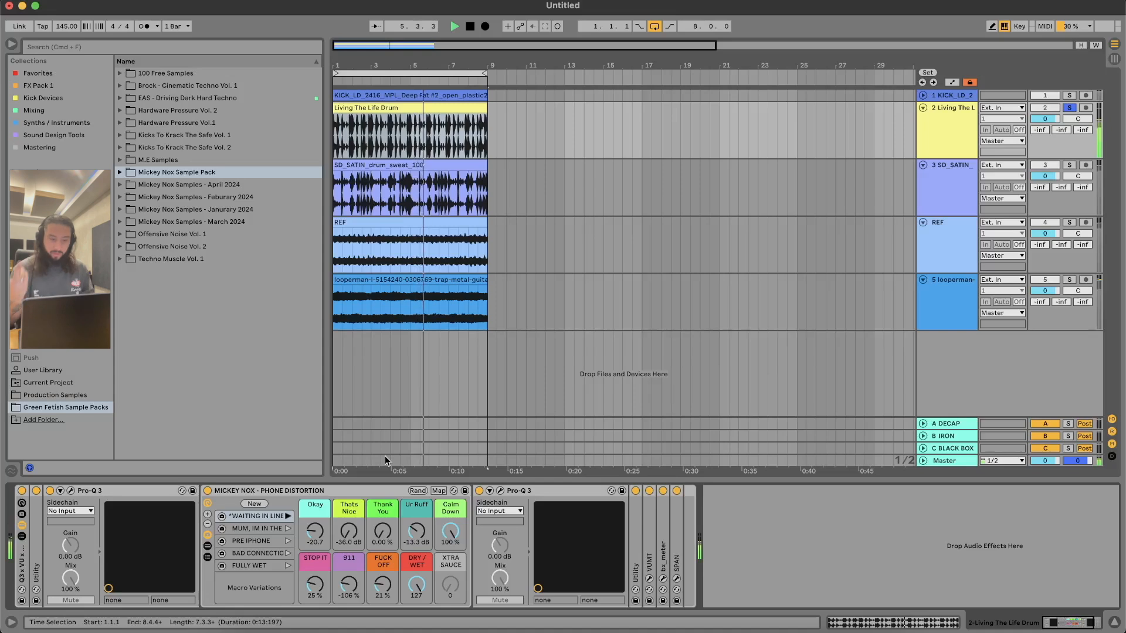
Step: Set the macros Thats Nice to -26.4 dB, Thank You to 70.9%, Fuck Off to 100%, 911 to 200% and Stop It to 47%
drag(350, 532, 350, 568)
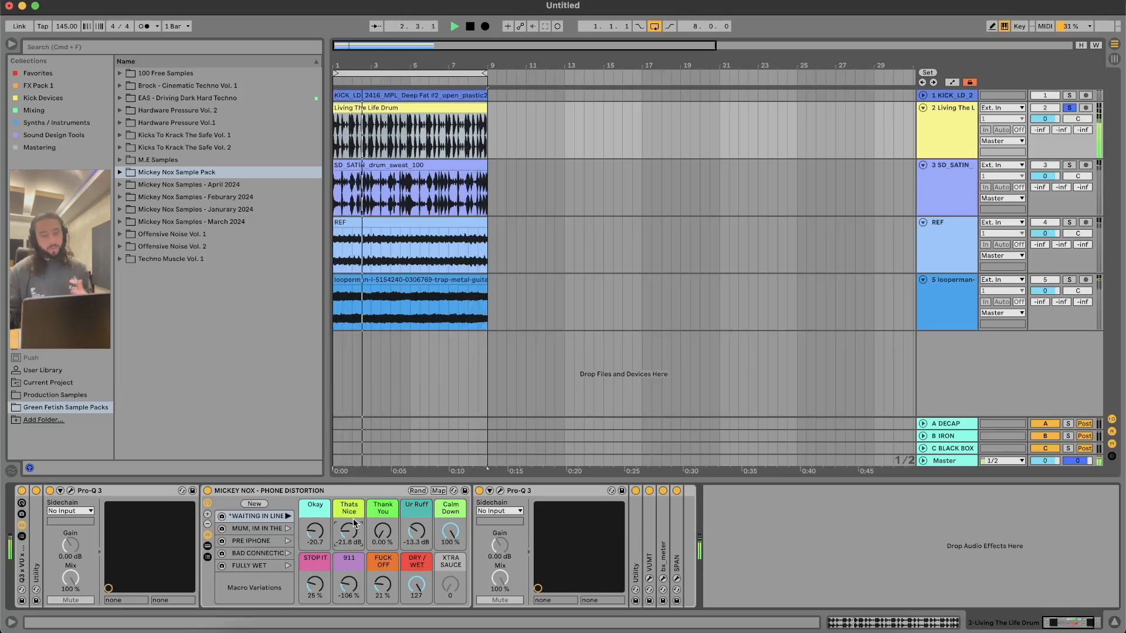
drag(383, 531, 383, 473)
drag(384, 536, 384, 544)
drag(383, 585, 383, 527)
drag(348, 585, 321, 567)
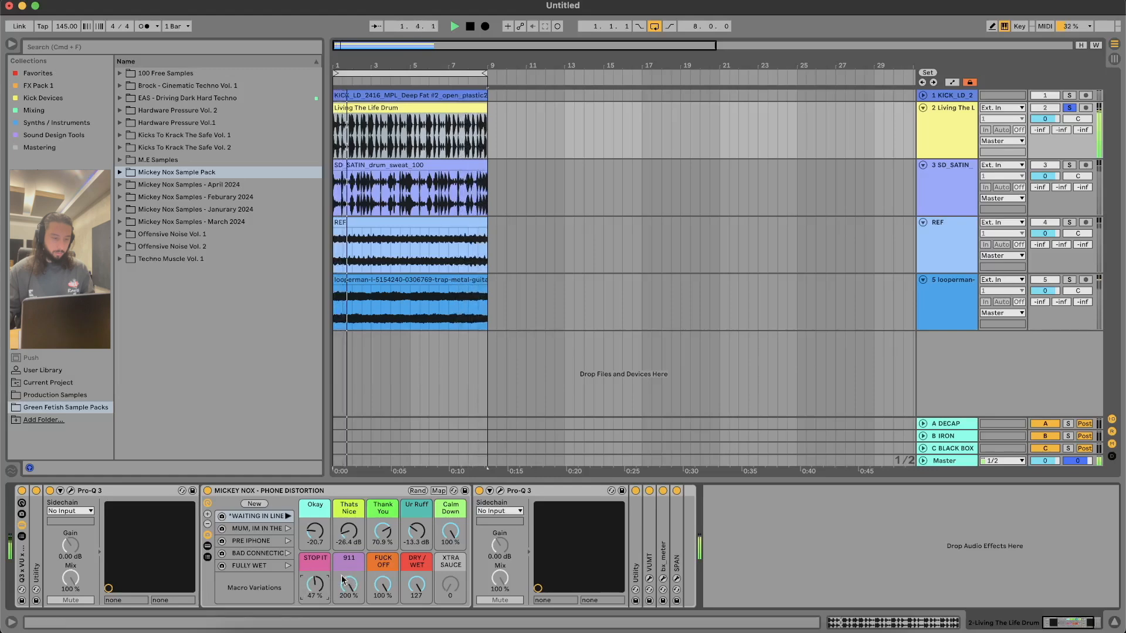
Step: Examine the distorted drum loop's spectrum in the Pro-Q 3 after the rack and in SPAN, closing each plug-in window
click(501, 491)
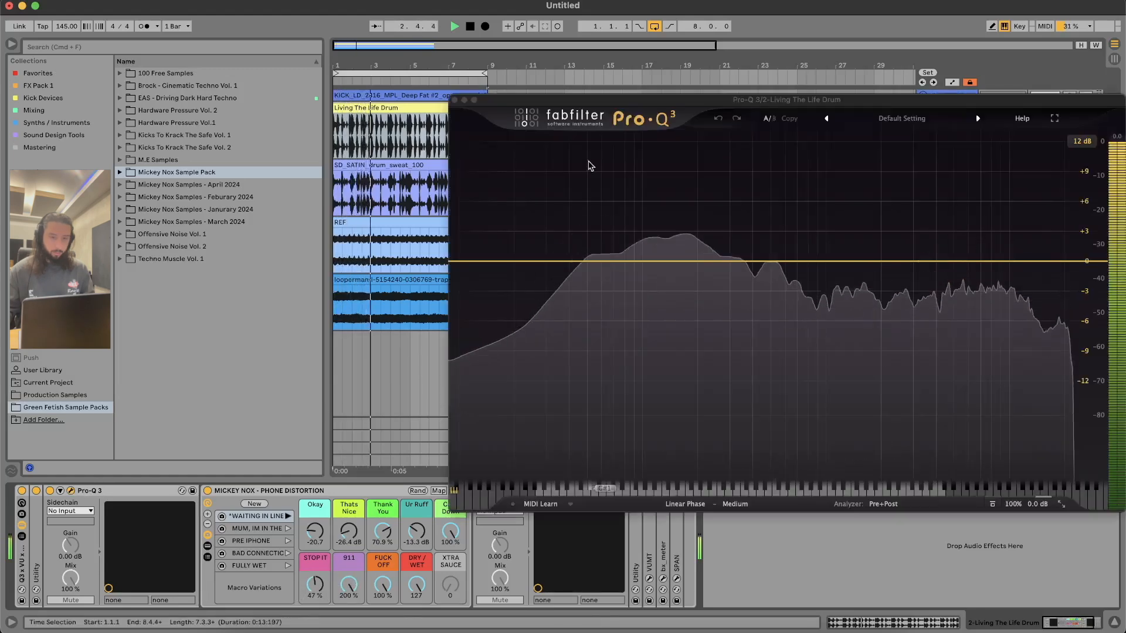
drag(541, 105, 433, 90)
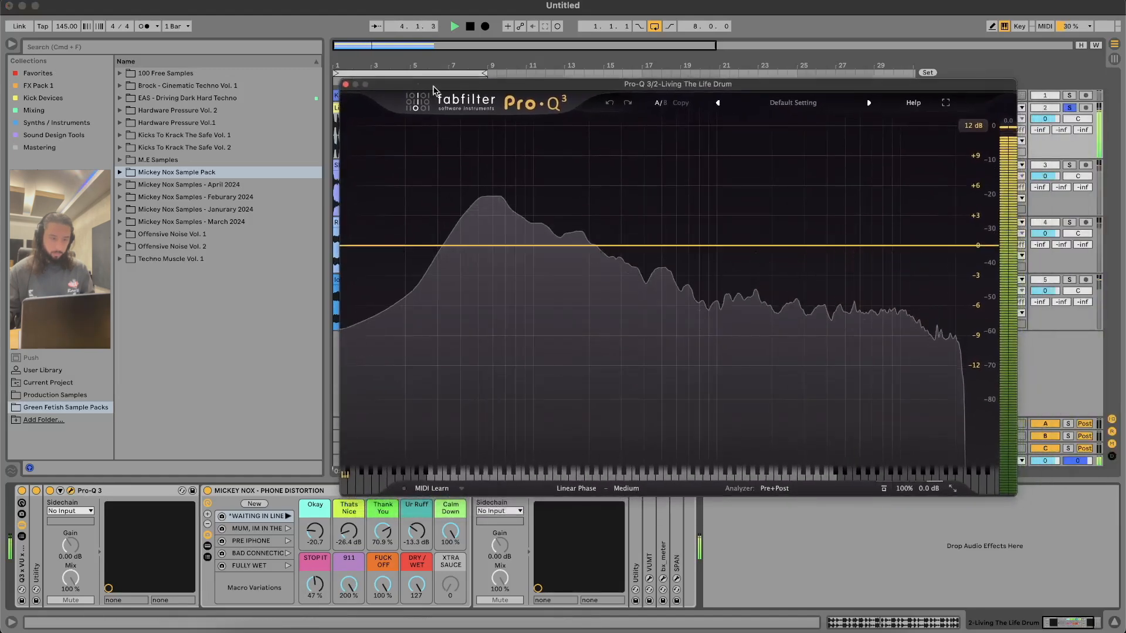
click(345, 84)
click(500, 492)
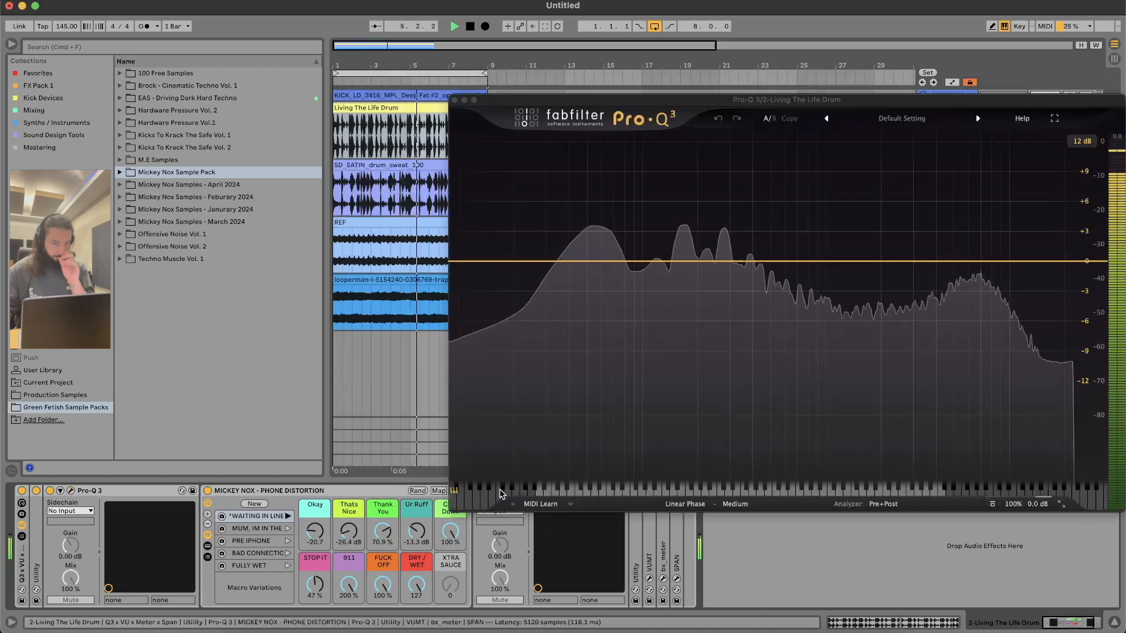
click(454, 100)
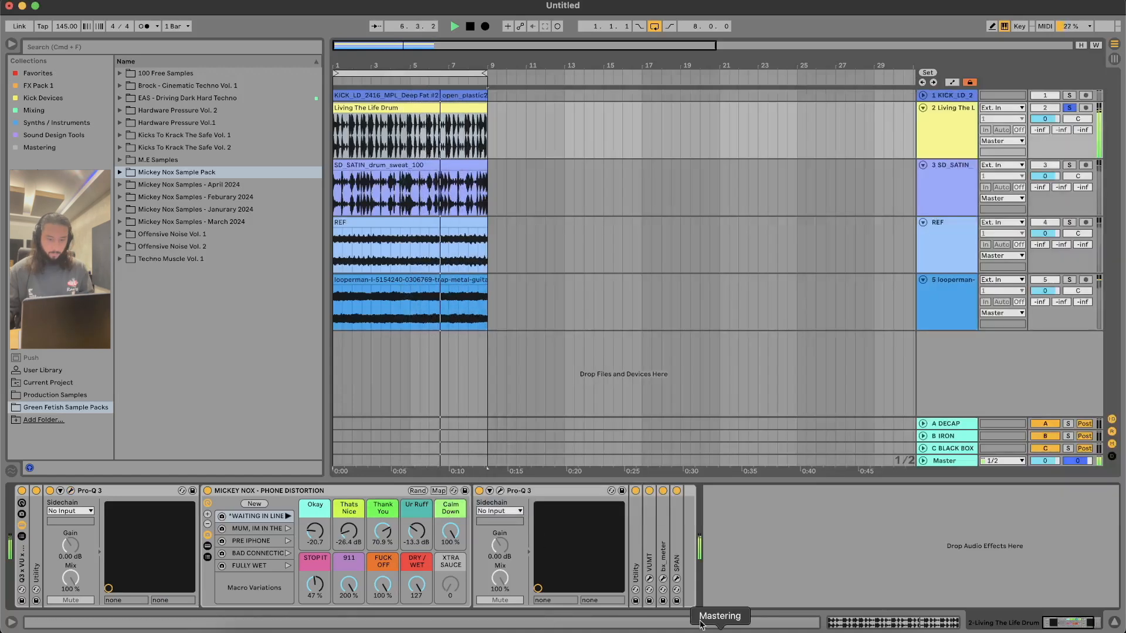
click(677, 578)
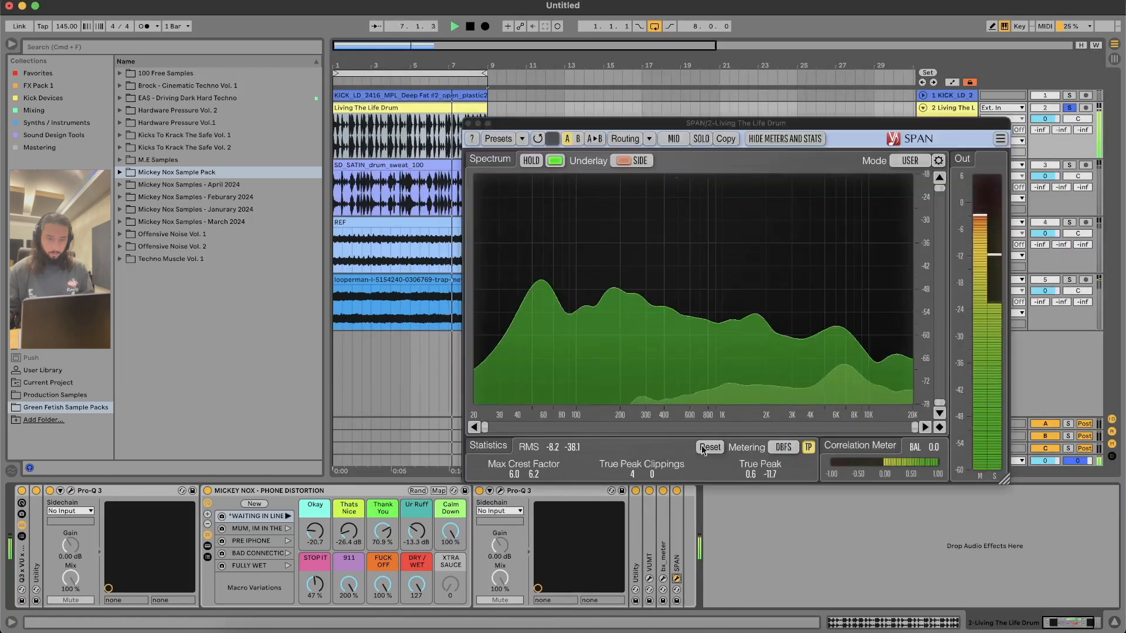
click(467, 123)
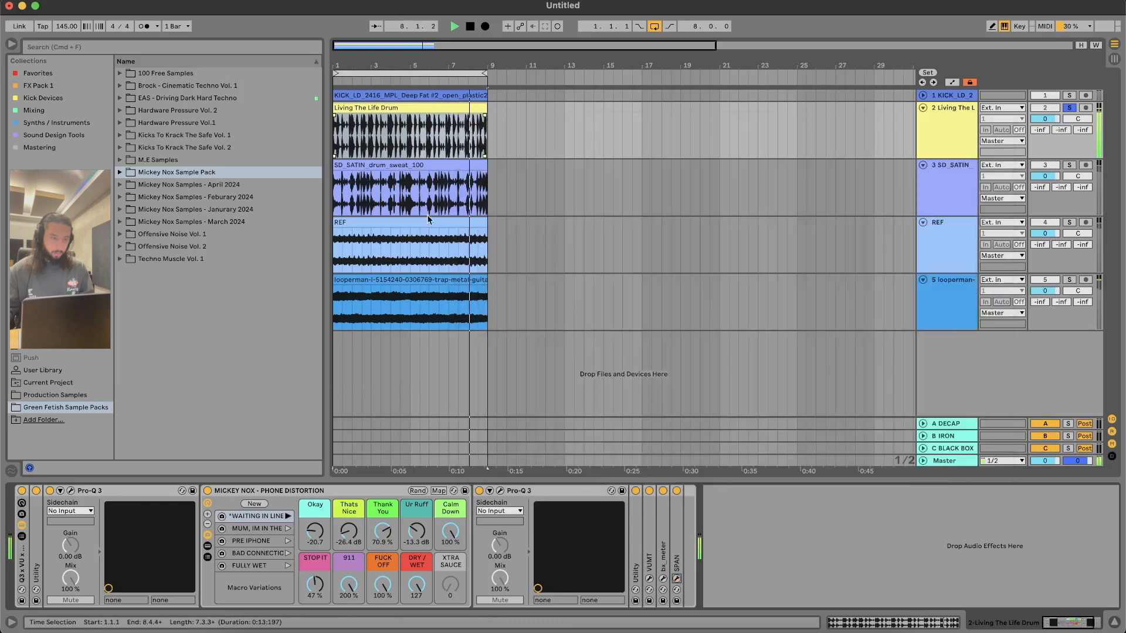
Step: Audition the rack's Mum, Im In The, Pre iPhone, Bad Connection and Fully Wet macro variations, ending on Fully Wet, and stop playback
click(287, 530)
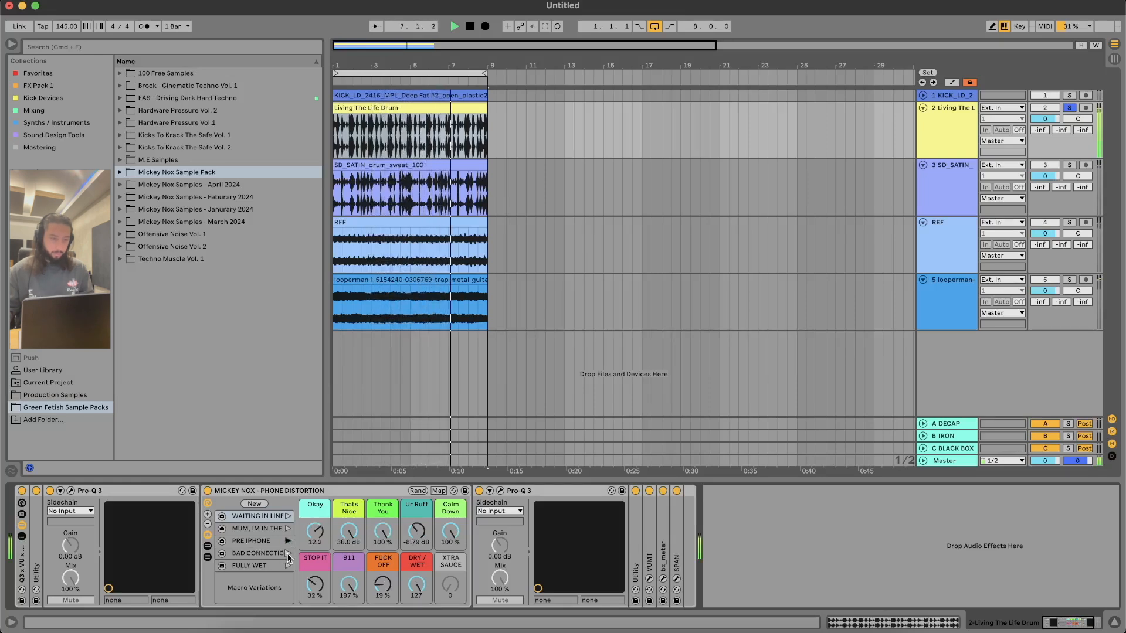
click(288, 553)
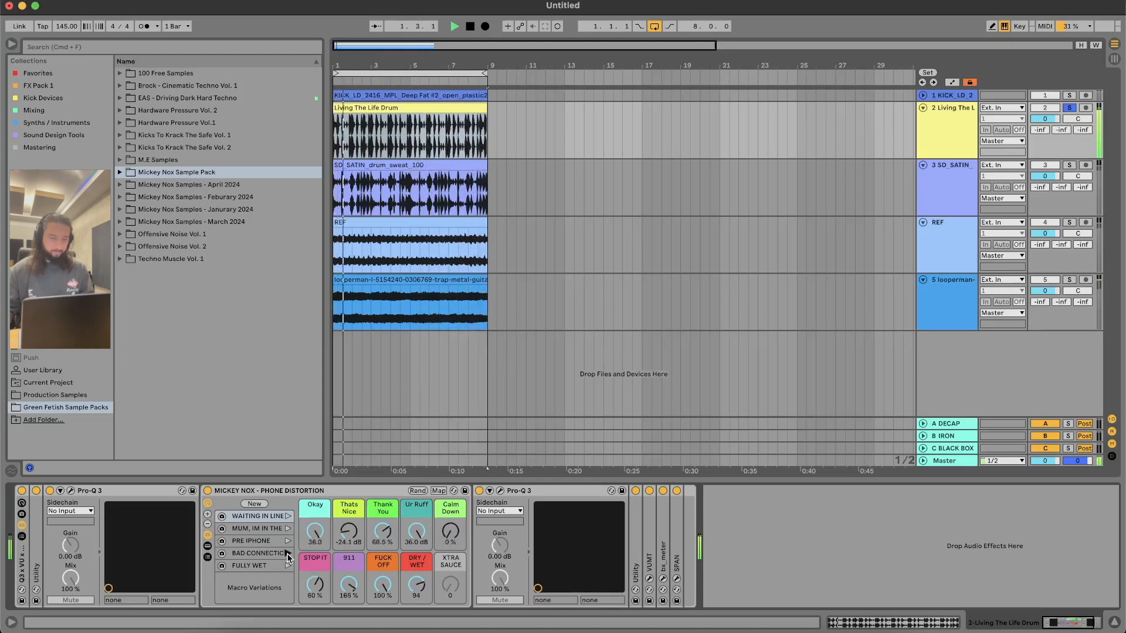
click(287, 567)
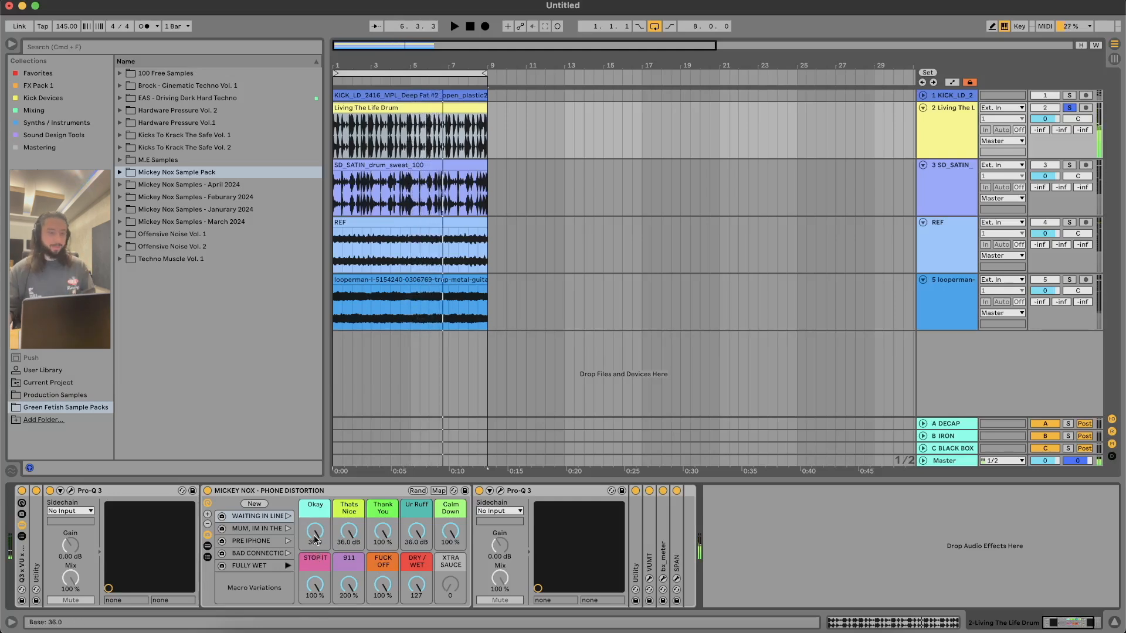
Step: Solo the SD_SATIN drum track, recall the Waiting In Line macro variation in its Phone Distortion rack, and start playback
click(409, 239)
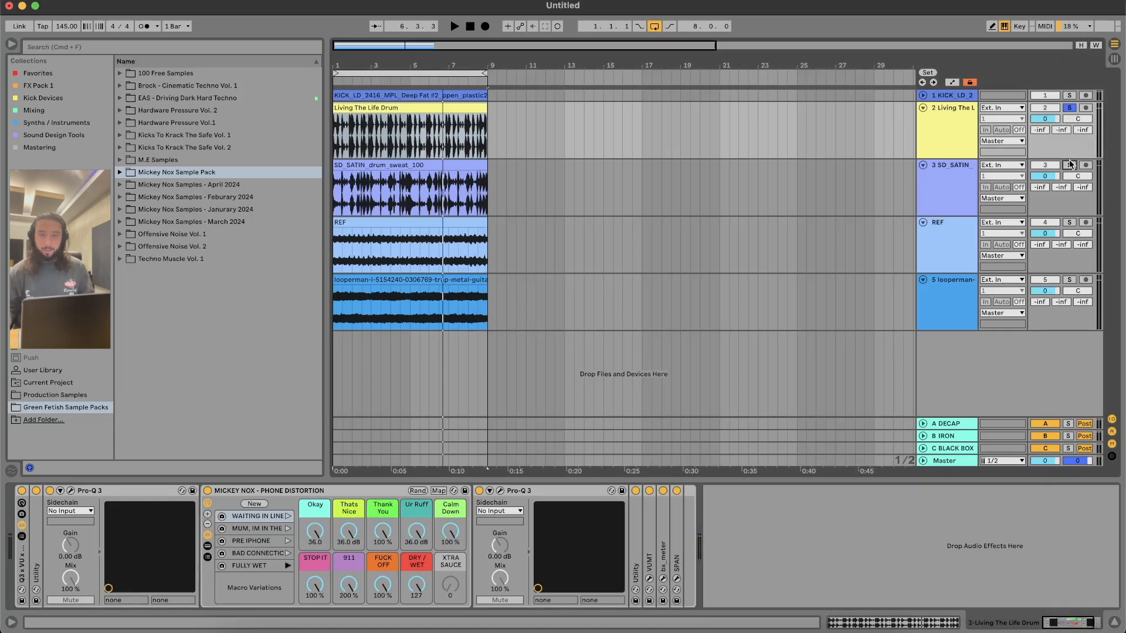
drag(490, 163, 492, 170)
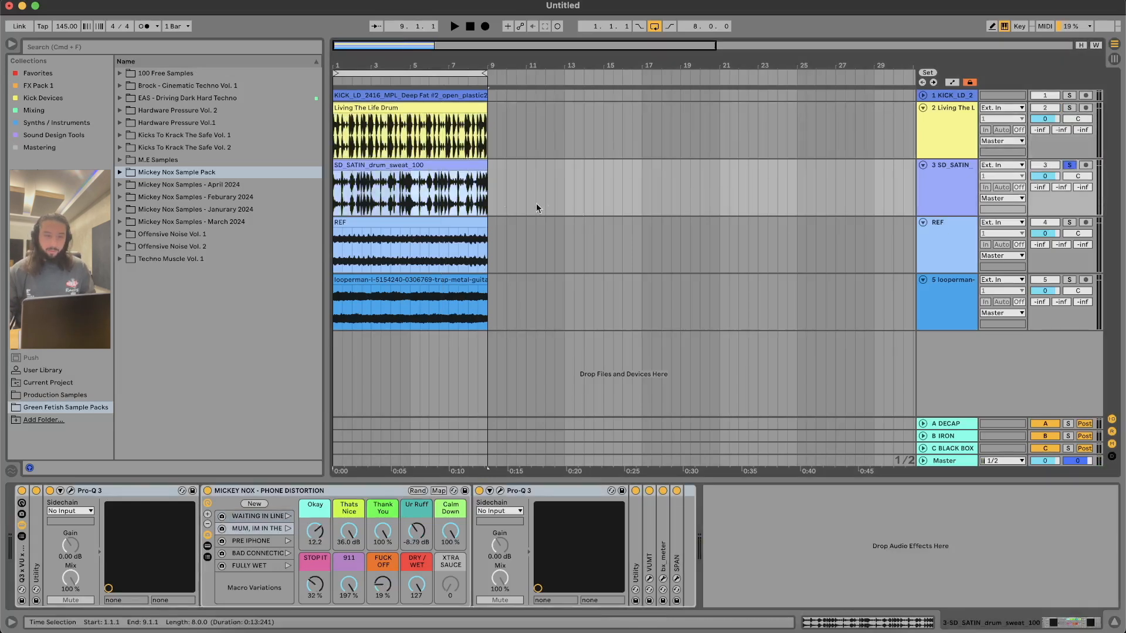
click(271, 517)
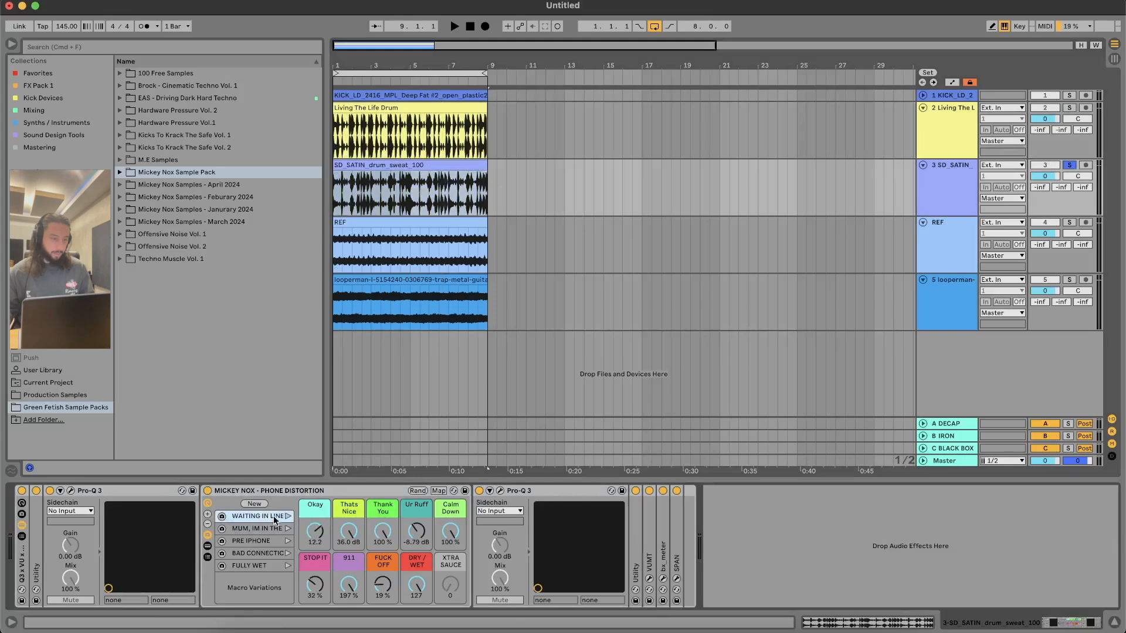
key(space)
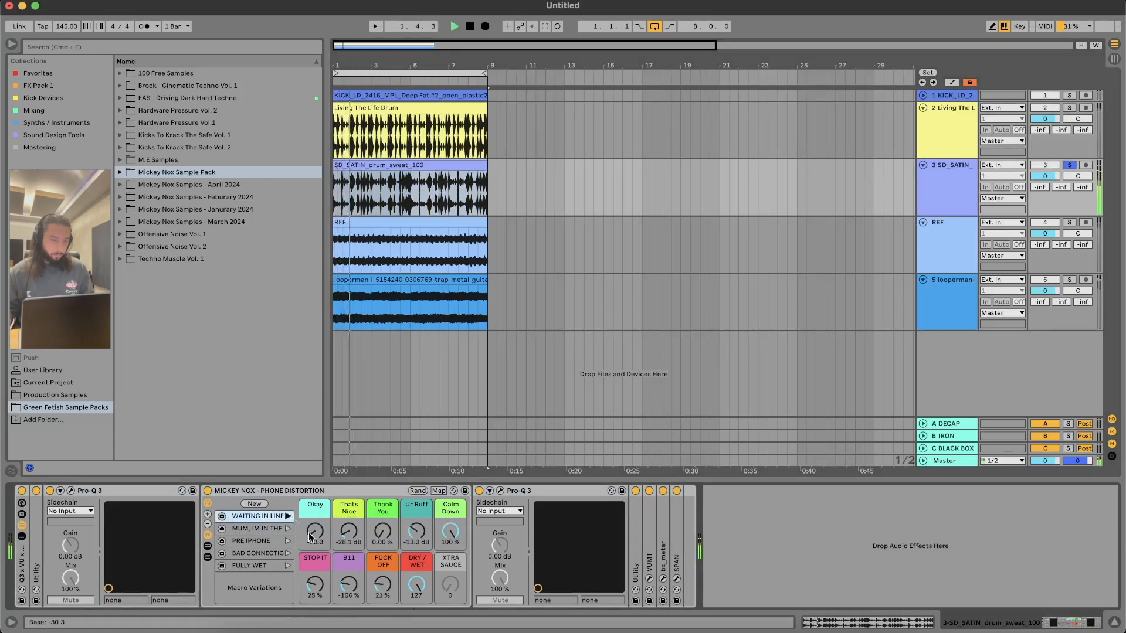
Step: Set the macros Okay to 14.5, Thats Nice to -8.22 dB, Thank You to 37%, Fuck Off to 100% and 911 to 200%
drag(315, 532, 315, 490)
drag(384, 537, 352, 518)
drag(382, 585, 382, 556)
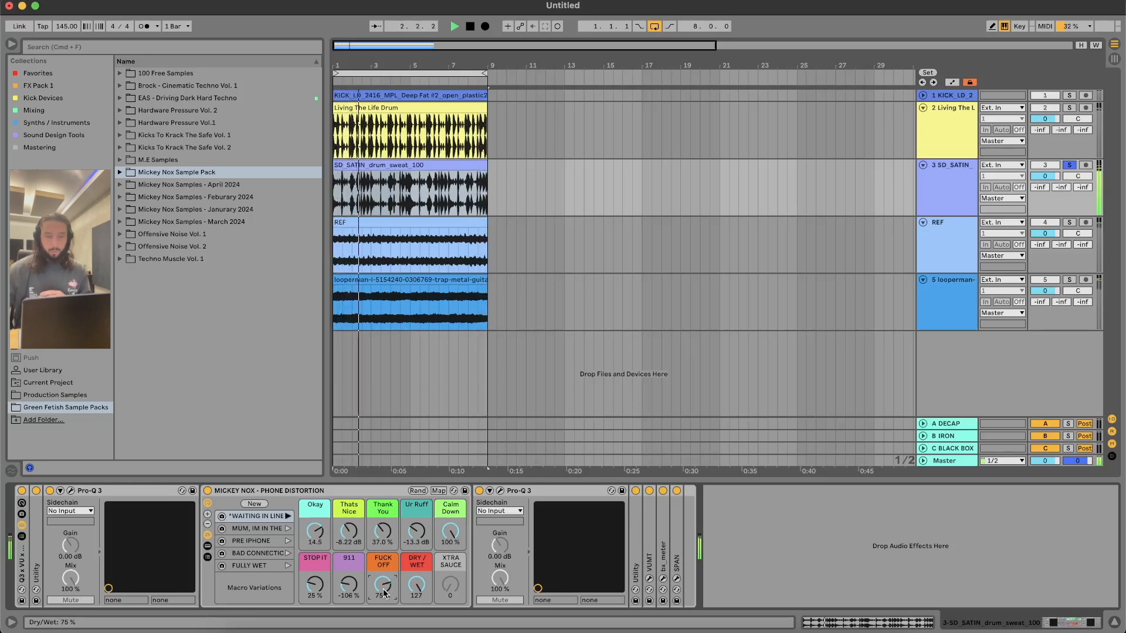
drag(384, 593, 352, 525)
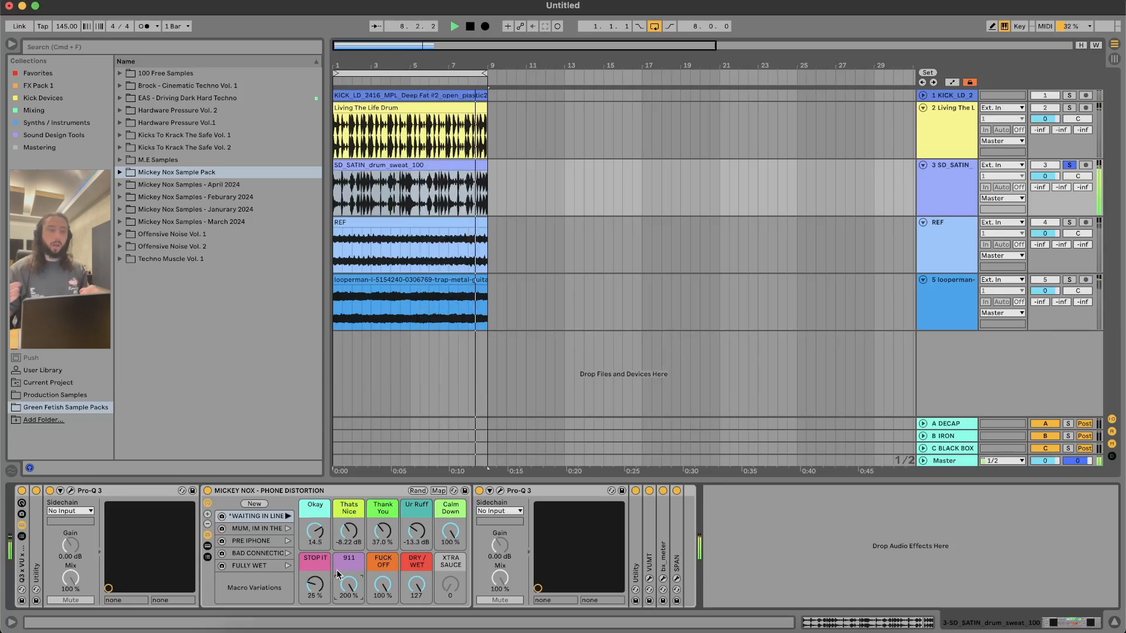
Step: Sweep the 911 macro to -200% and back to 200%, and set Fuck Off to 66%, Stop It to 100% and Dry/Wet to 0
drag(349, 585, 348, 627)
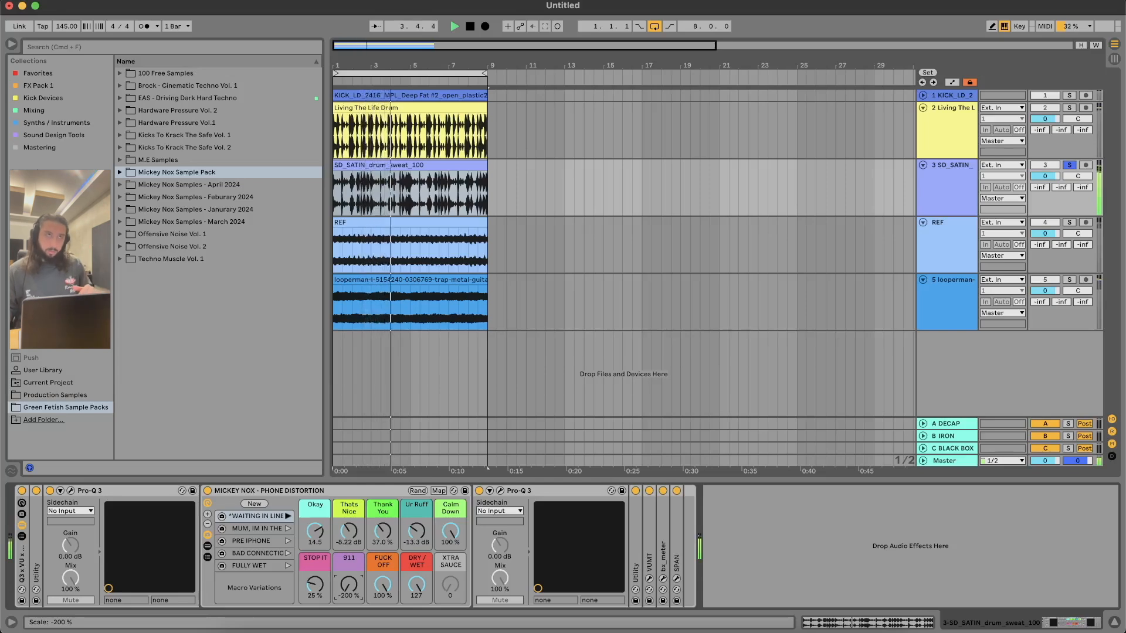
drag(349, 585, 349, 528)
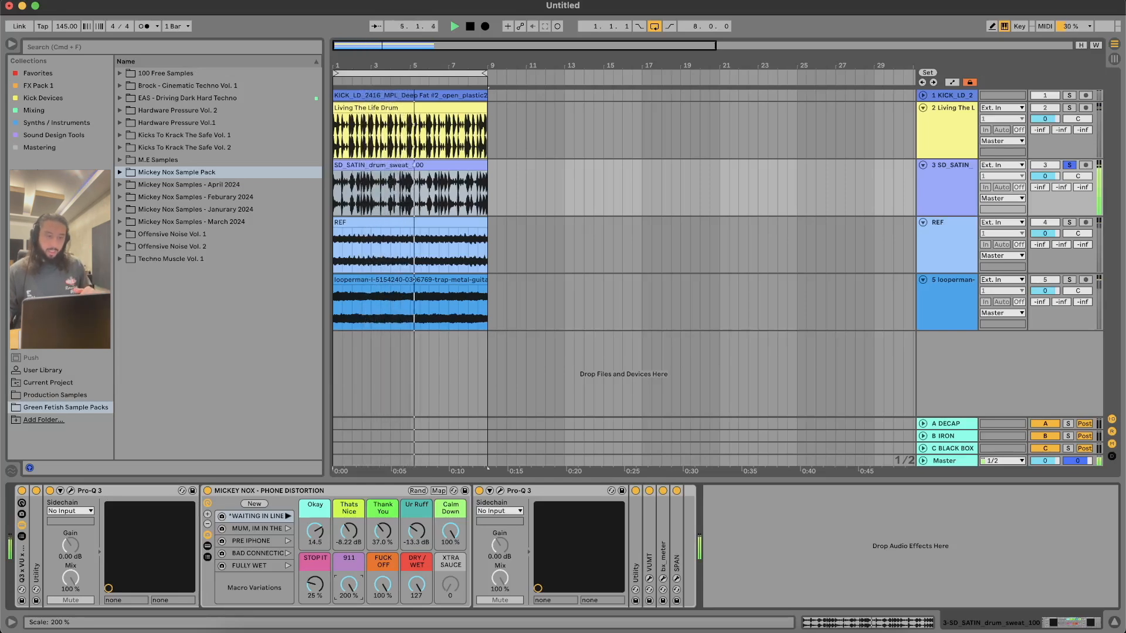
mouse_move(348, 584)
mouse_down()
mouse_move(352, 598)
mouse_move(345, 572)
mouse_up()
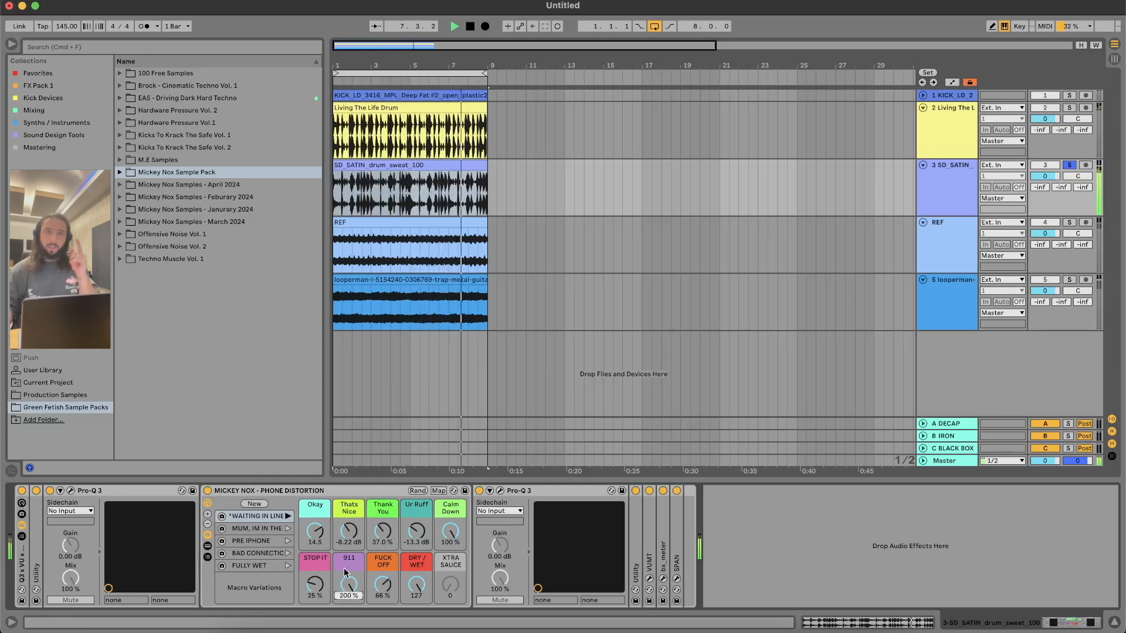
drag(316, 587, 317, 564)
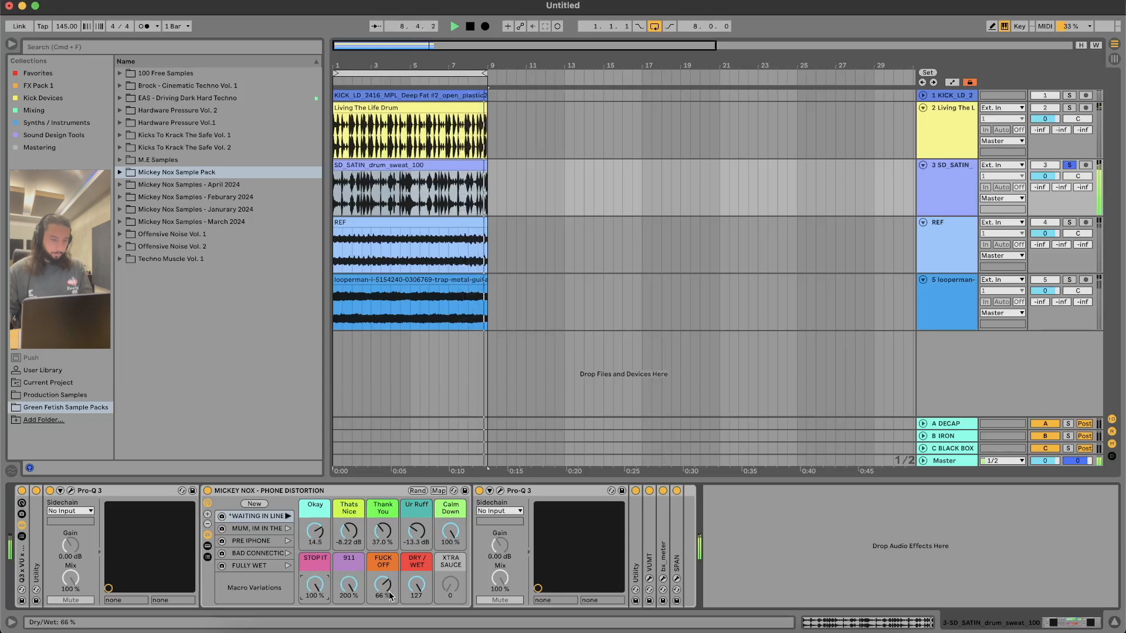
drag(417, 585, 423, 601)
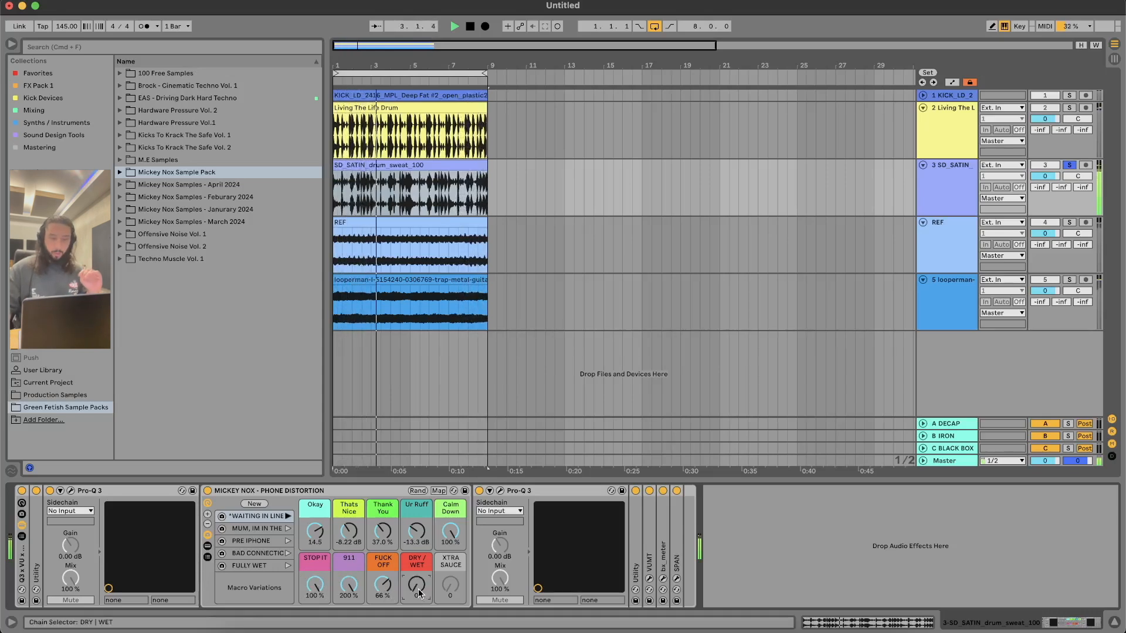
Step: Set the Phone Distortion rack's Dry/Wet macro to 14 on SD_SATIN, and compare the sound with the rack bypassed and re-enabled
drag(418, 593, 418, 587)
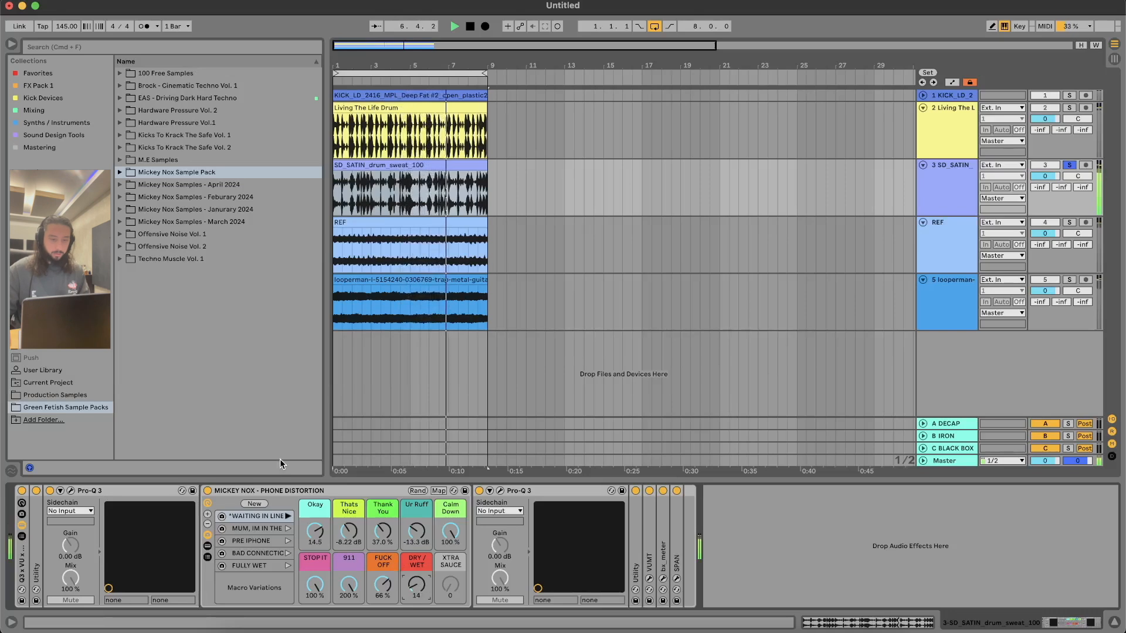
click(208, 491)
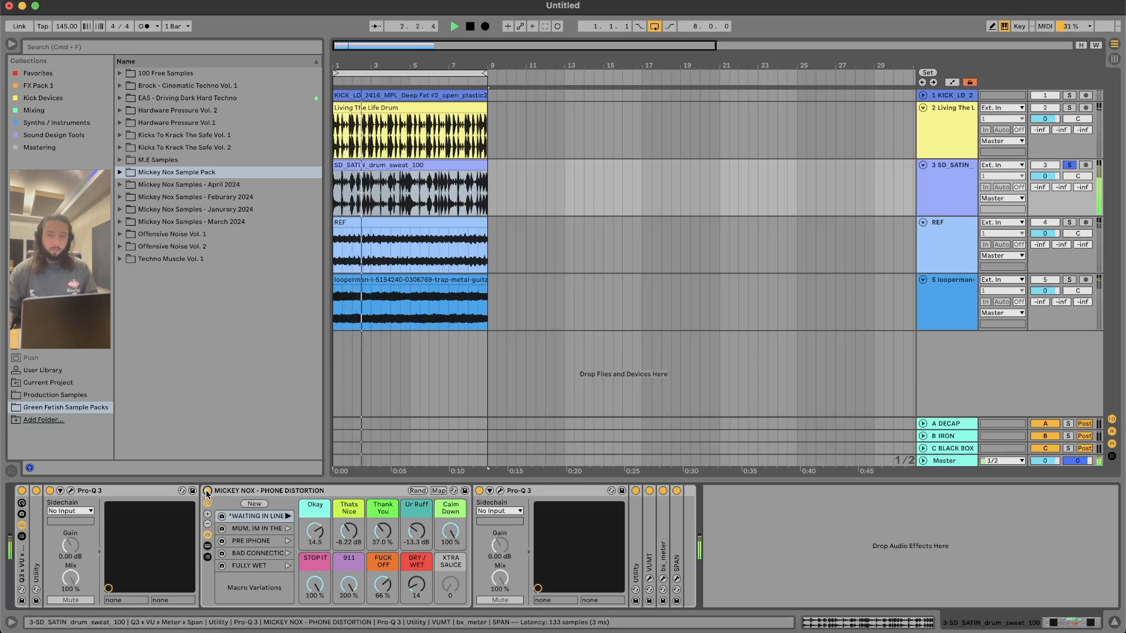
click(208, 491)
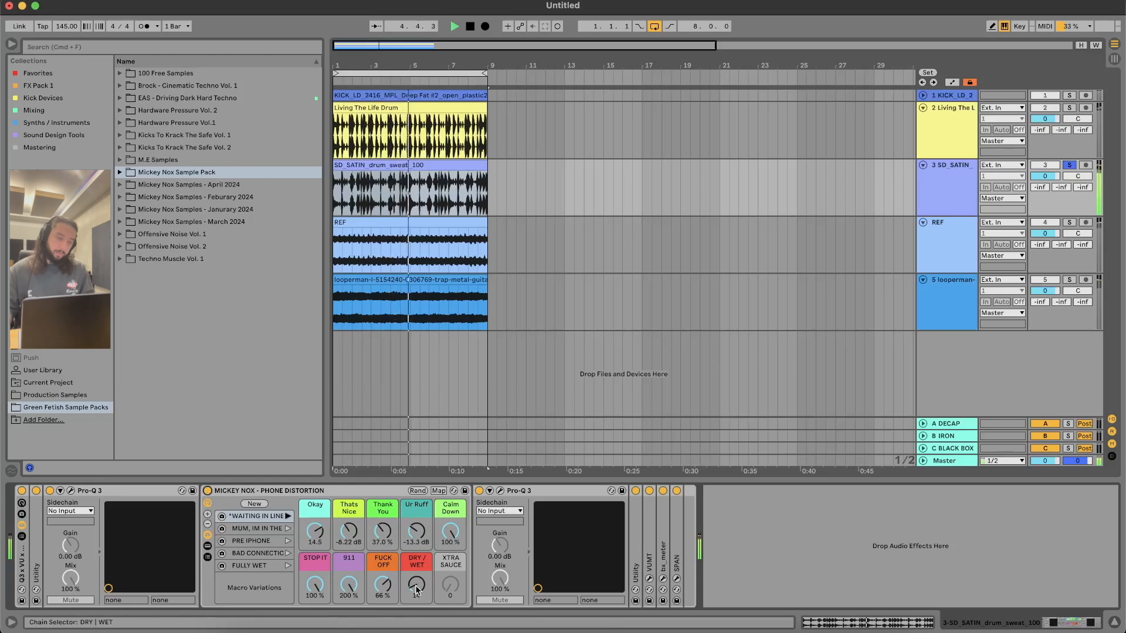
Step: Set the macros Ur Ruff to 34.3 dB, Thank You to 98.4%, Dry/Wet to 127 and Calm Down to 34%
drag(415, 536, 414, 484)
drag(382, 535, 383, 489)
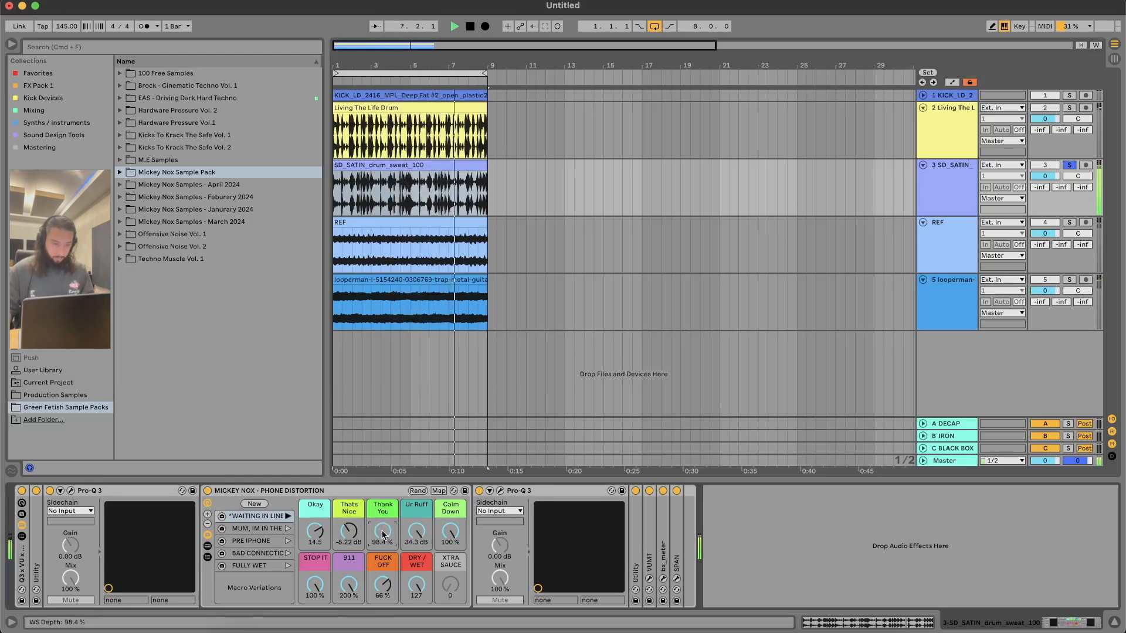
drag(450, 534, 450, 583)
Step: Set Okay to 36, Thats Nice to -25.2 dB, Thank You to 100%, Fuck Off to 10% and Dry/Wet to 9, and sweep 911
drag(382, 533, 414, 580)
drag(345, 592, 344, 632)
drag(315, 533, 382, 491)
drag(382, 533, 383, 498)
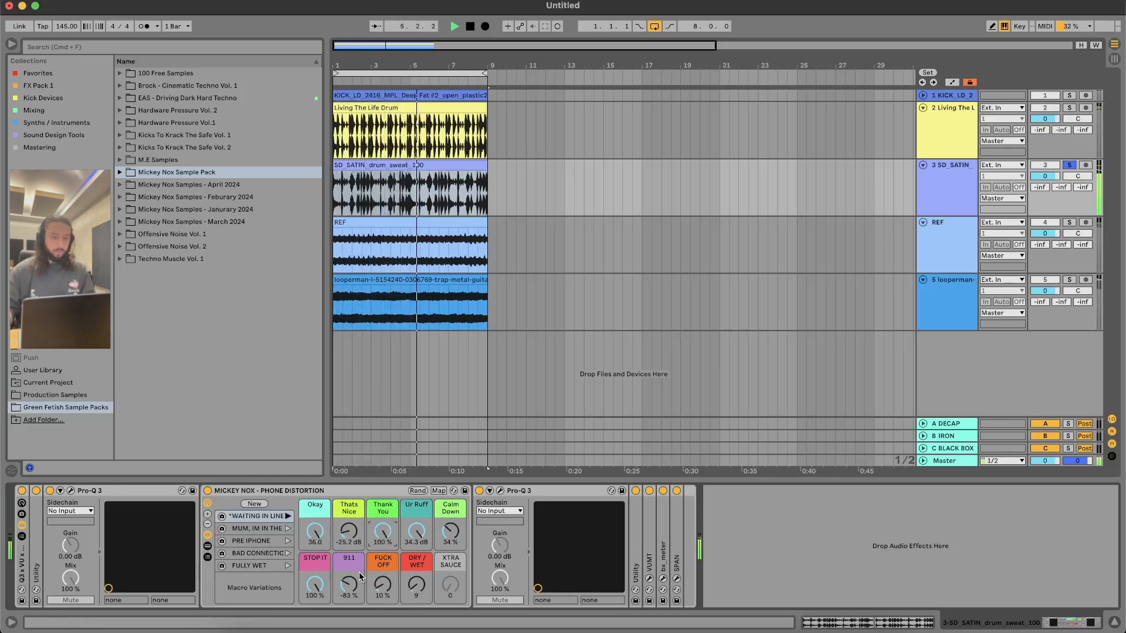
drag(338, 591, 338, 567)
Step: Audition the Mum, Im In The, Pre iPhone, Bad Connection and Fully Wet macro variations on the SD_SATIN drums
click(287, 528)
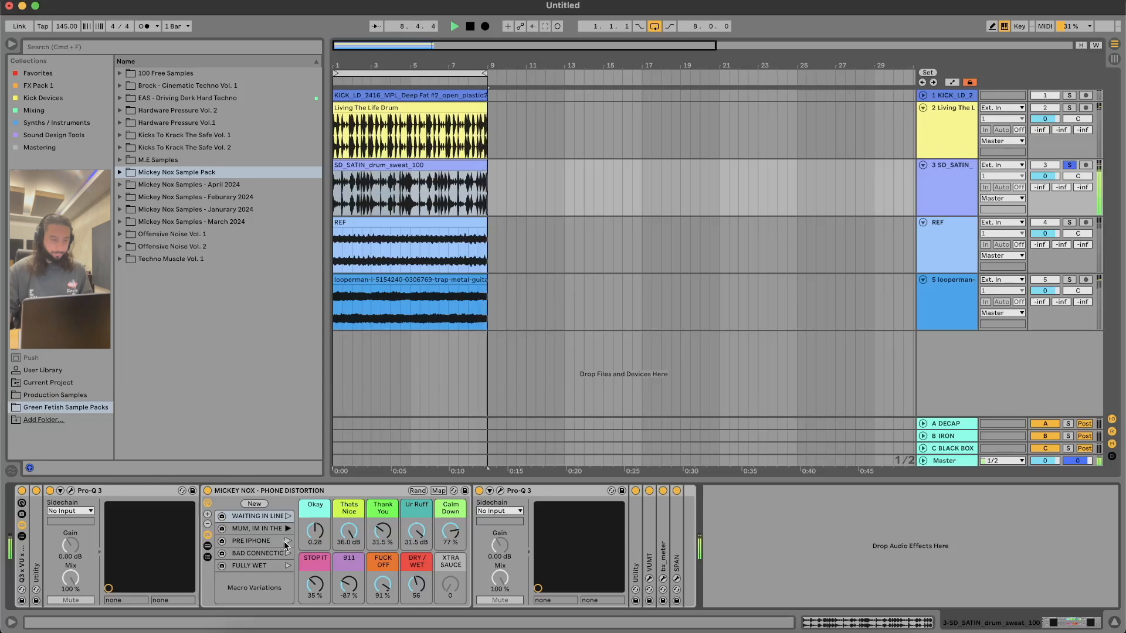
click(287, 541)
click(287, 553)
click(286, 566)
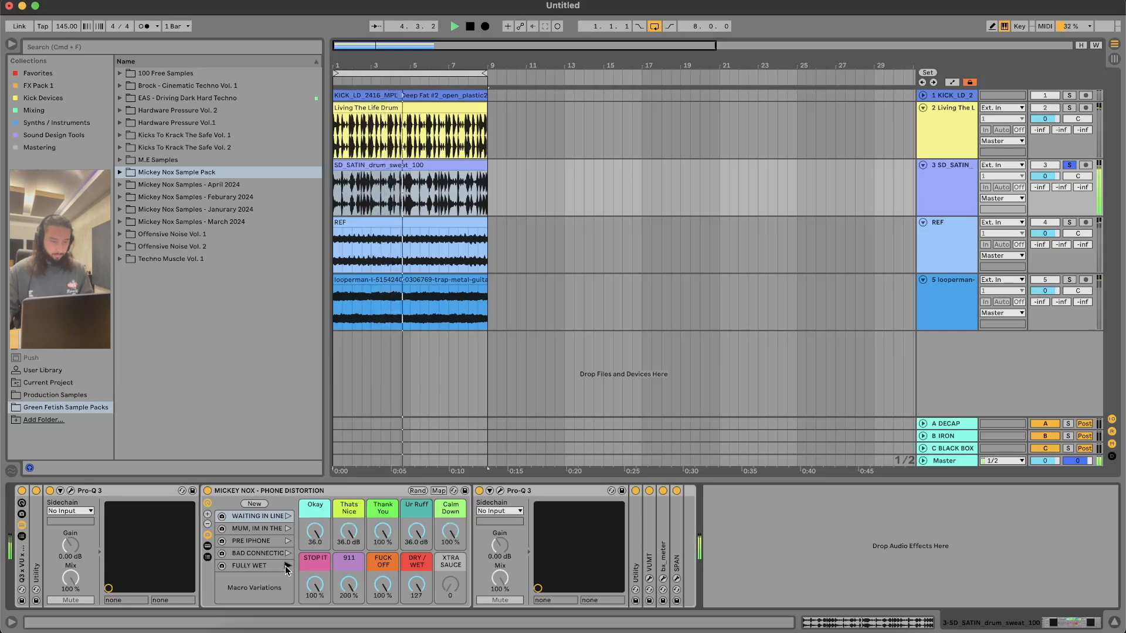
Step: Reset the Dry/Wet macro to 0, raise it to 13, and stop playback
double_click(413, 589)
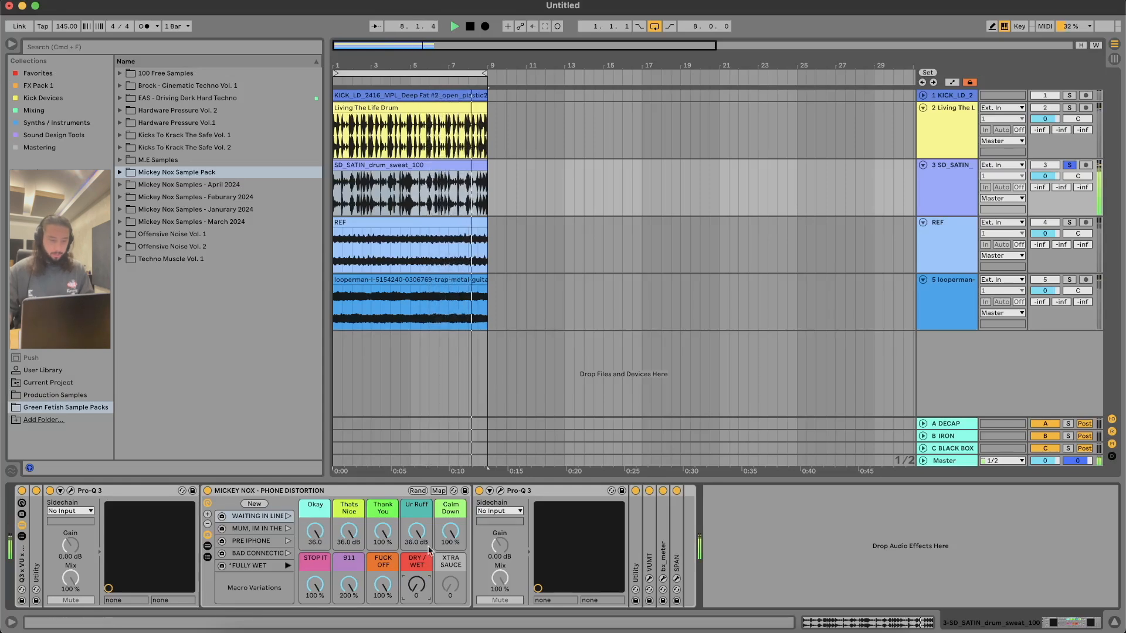
drag(418, 585, 418, 574)
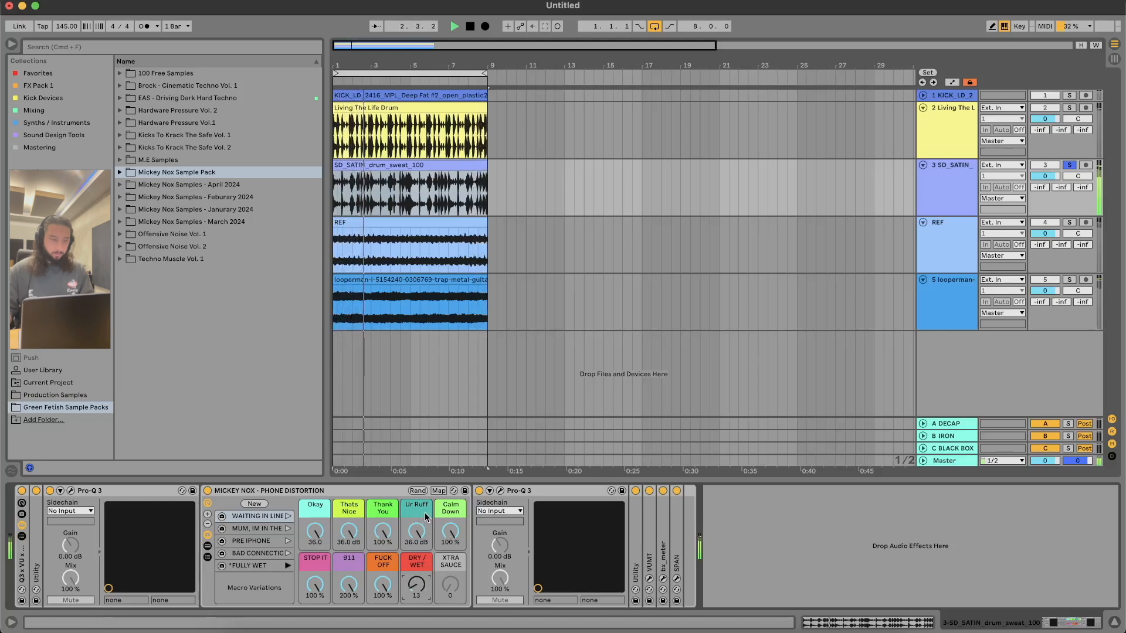
key(space)
Step: Randomize the Phone Distortion rack's macros several times, resuming playback to audition each random setting on SD_SATIN
click(420, 491)
click(420, 491)
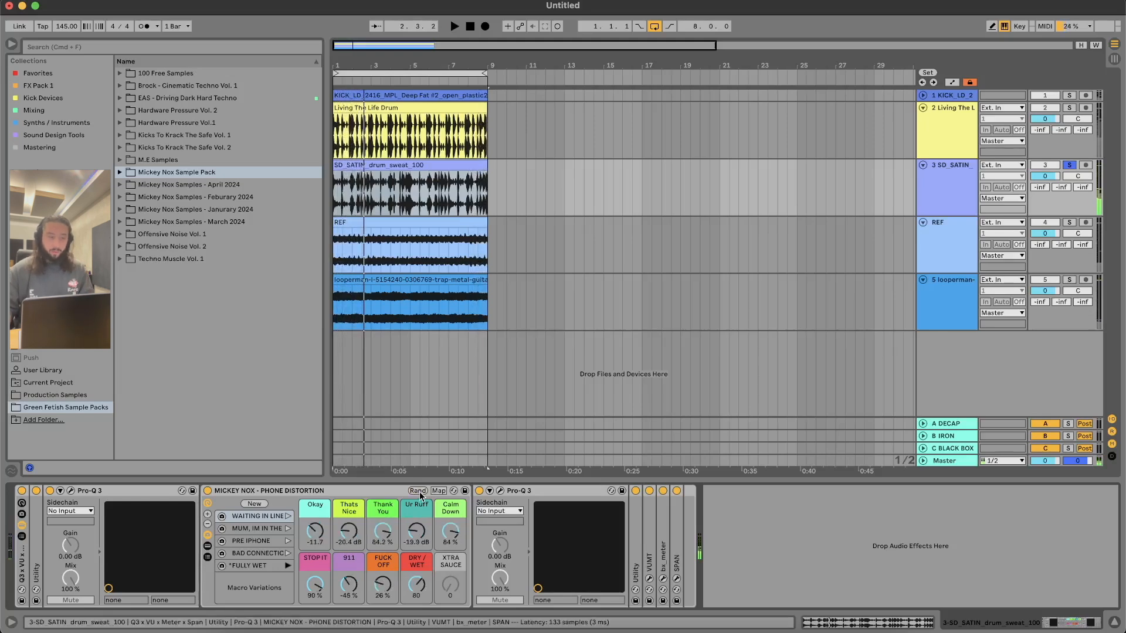
key(space)
click(420, 492)
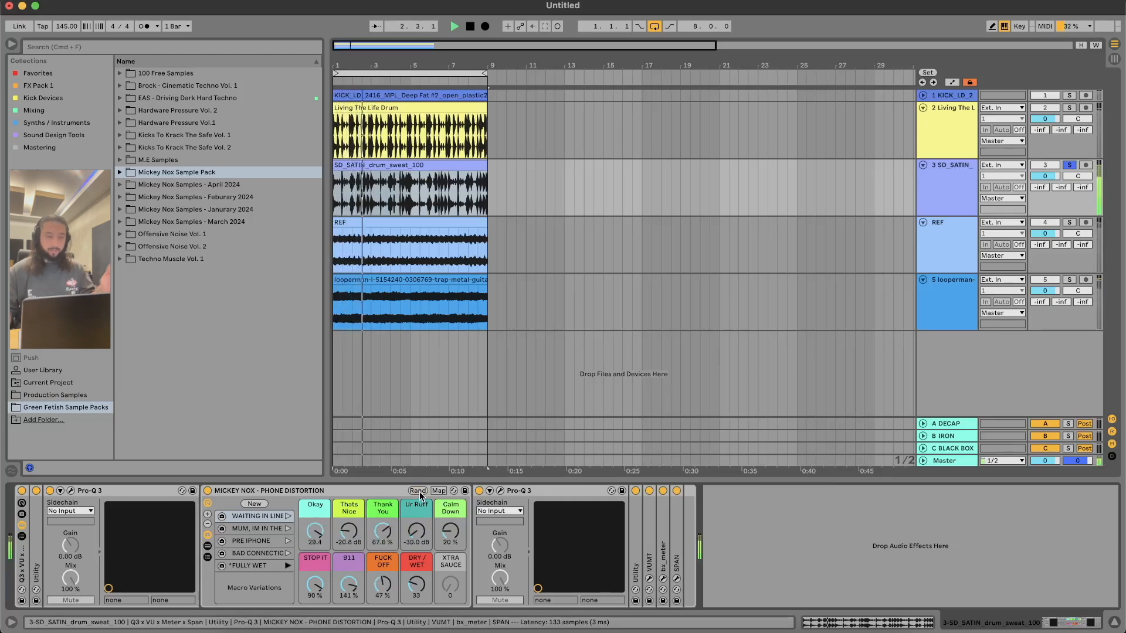
click(420, 492)
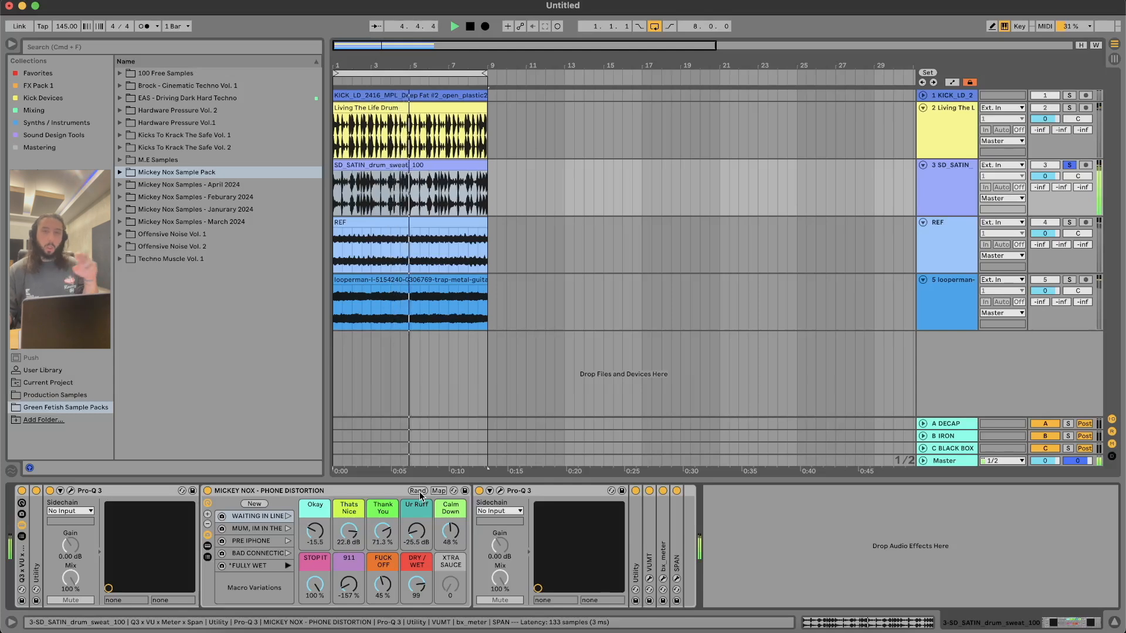
click(420, 492)
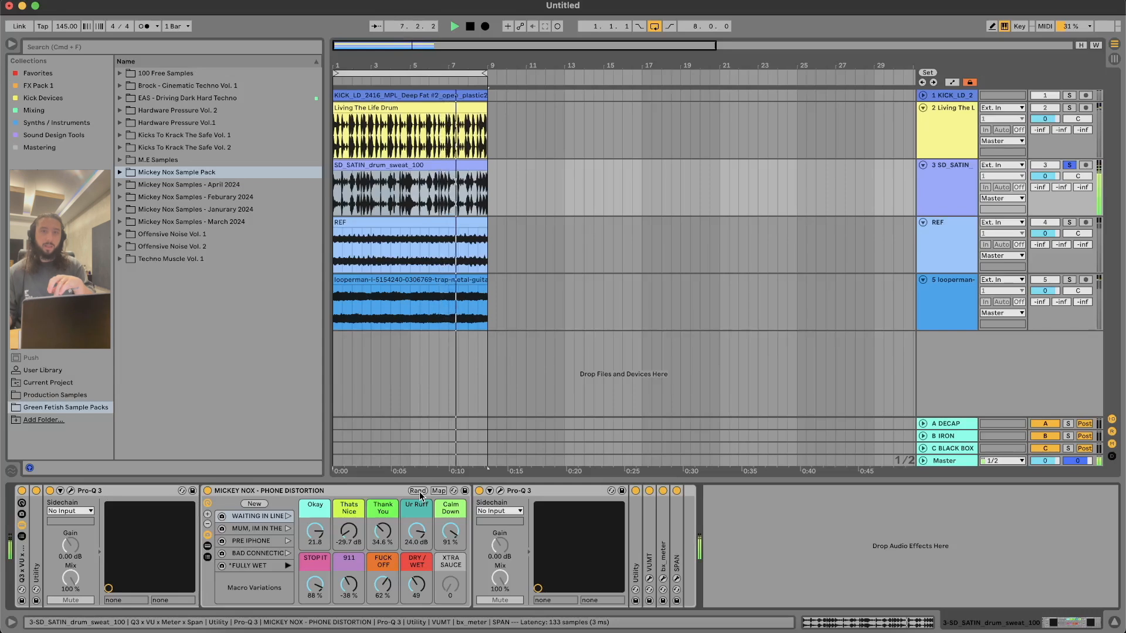
click(420, 491)
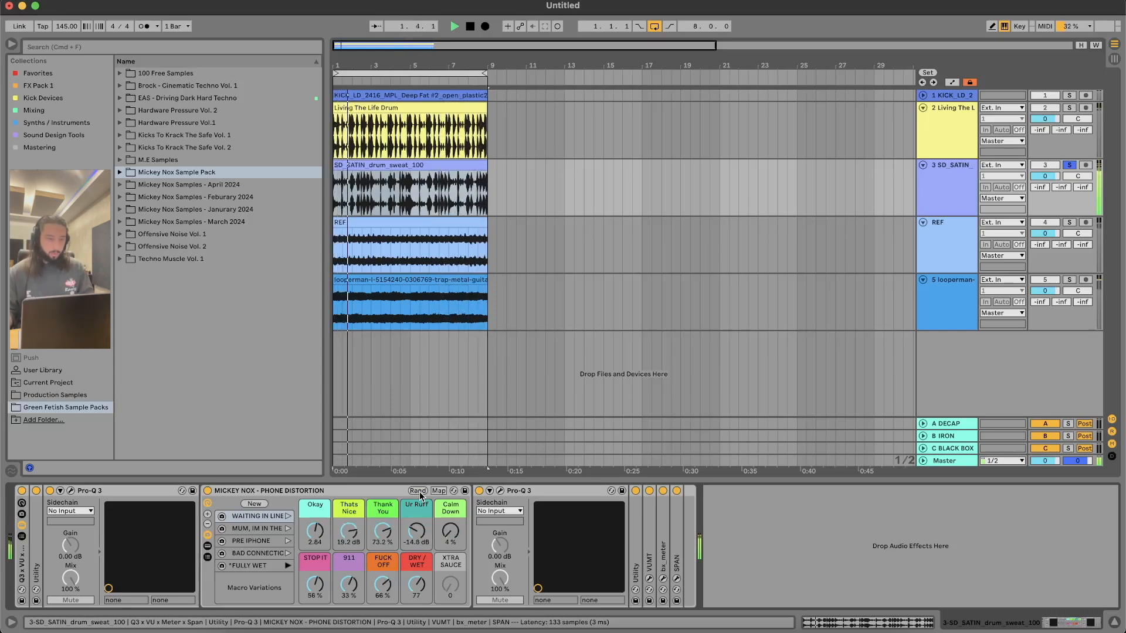
Step: Unsolo SD_SATIN, solo the REF track, select its clip and choose the Waiting In Line variation in its Phone Distortion rack
click(1069, 165)
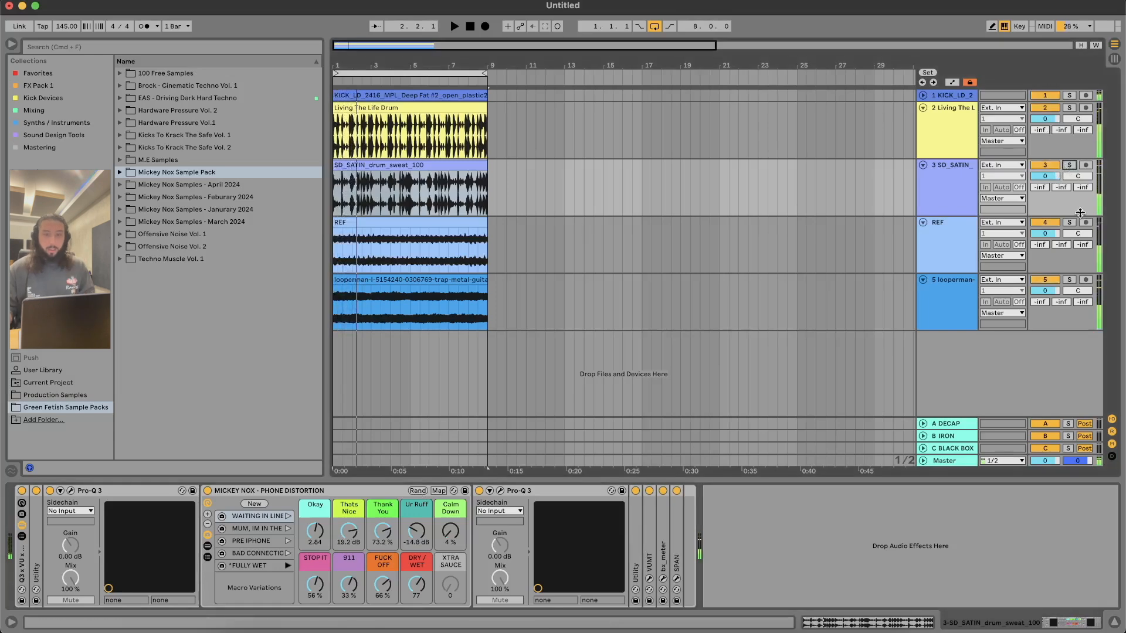
click(1069, 222)
click(443, 218)
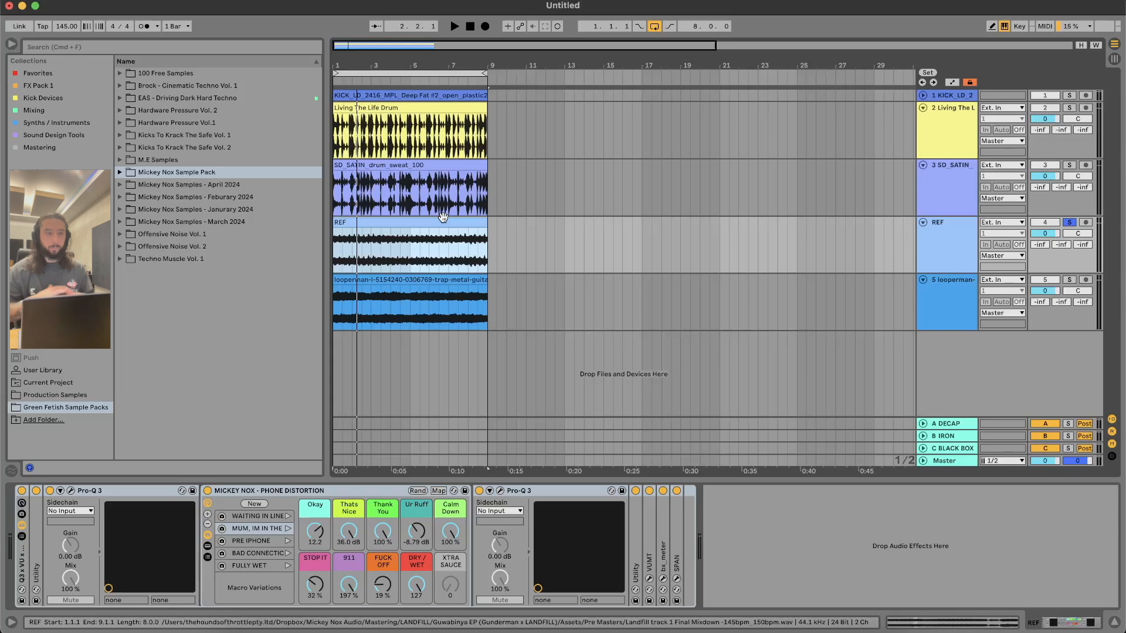
key(space)
click(265, 517)
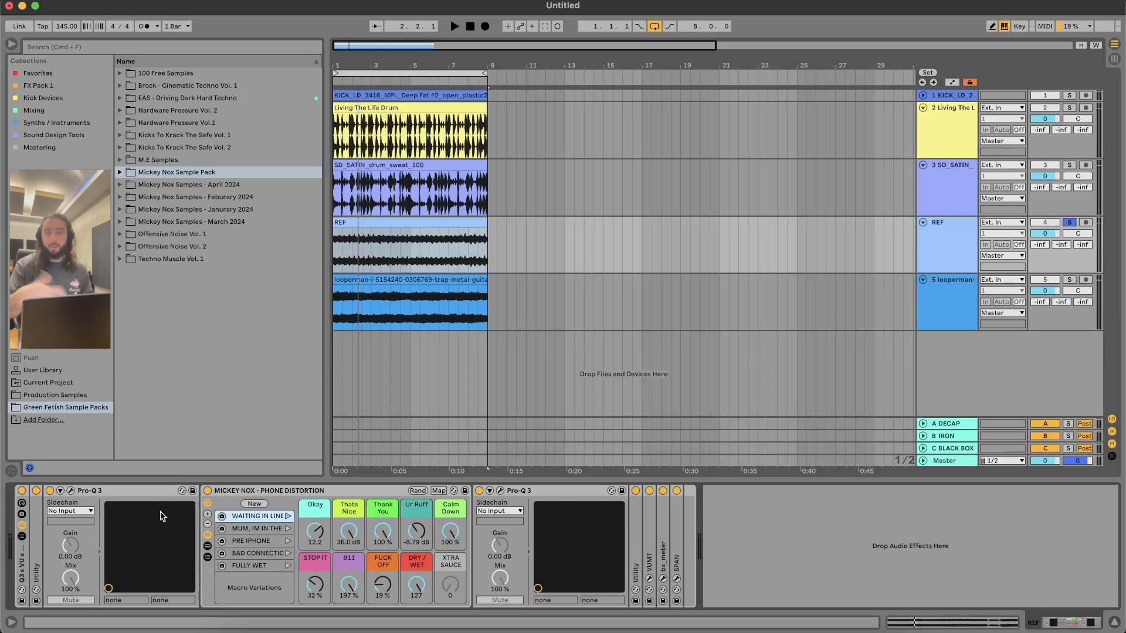
Step: Play the REF track and set its rack's Okay macro to 36 and Dry/Wet to 16
key(space)
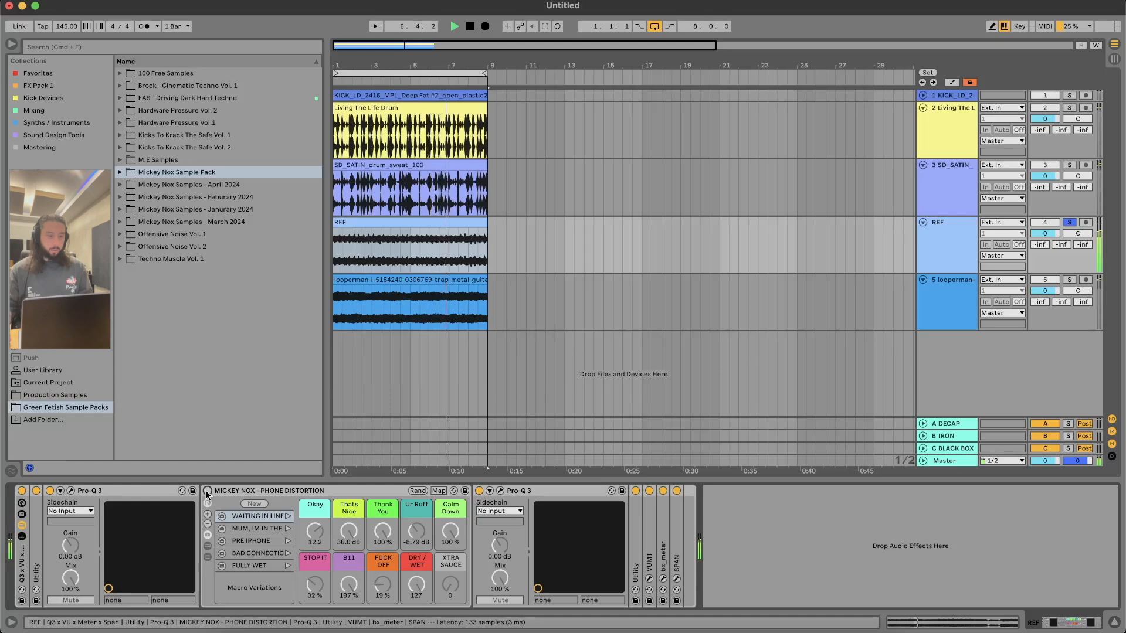
drag(315, 531, 315, 516)
drag(416, 585, 416, 629)
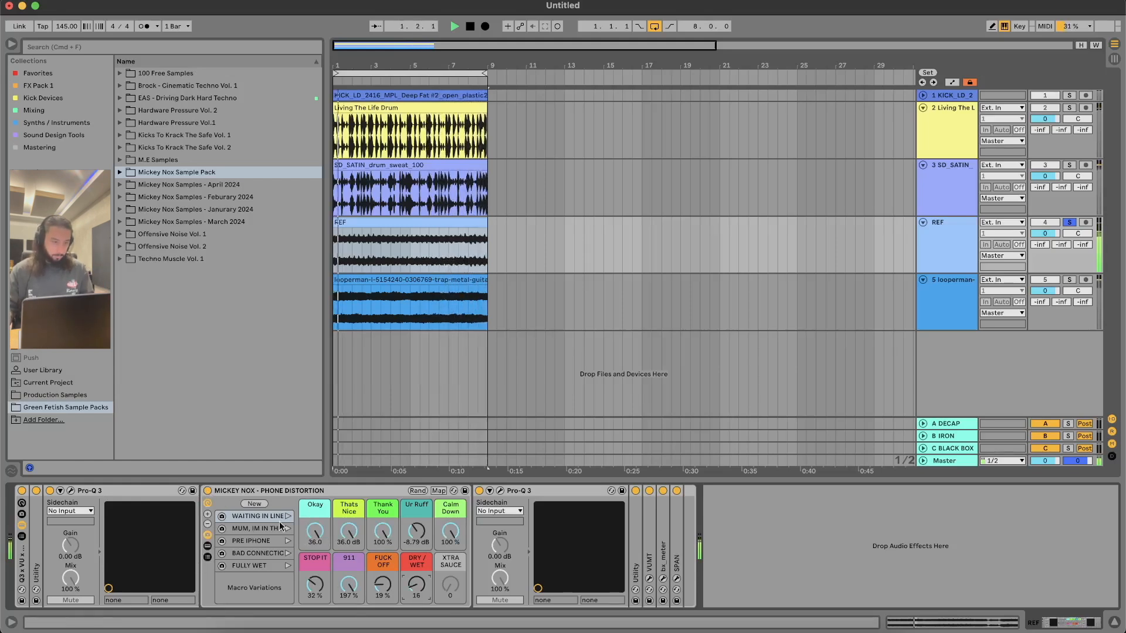
Step: Audition the Mum, Im In The, Pre iPhone and Bad Connection variations on REF, then randomize the macros and resume playback
click(288, 528)
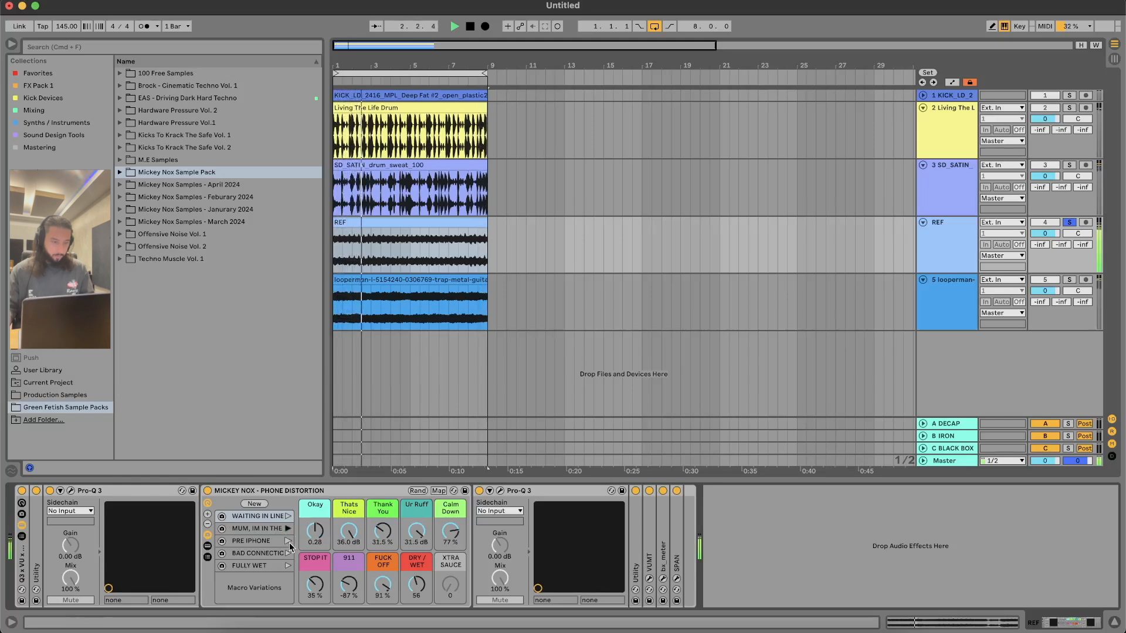
click(288, 541)
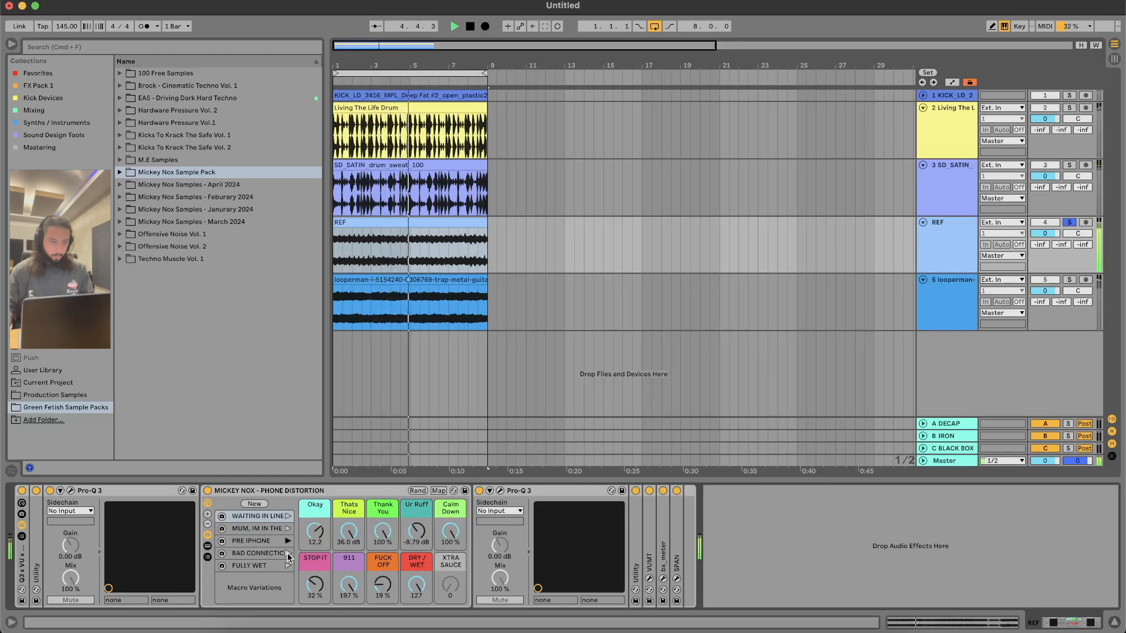
click(287, 553)
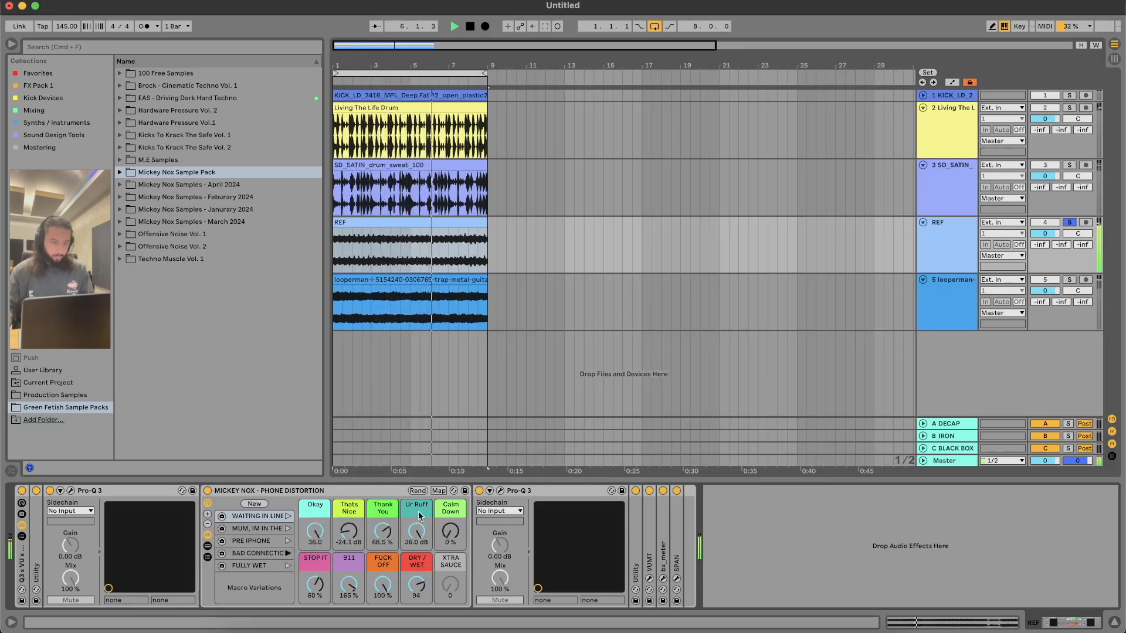
click(418, 490)
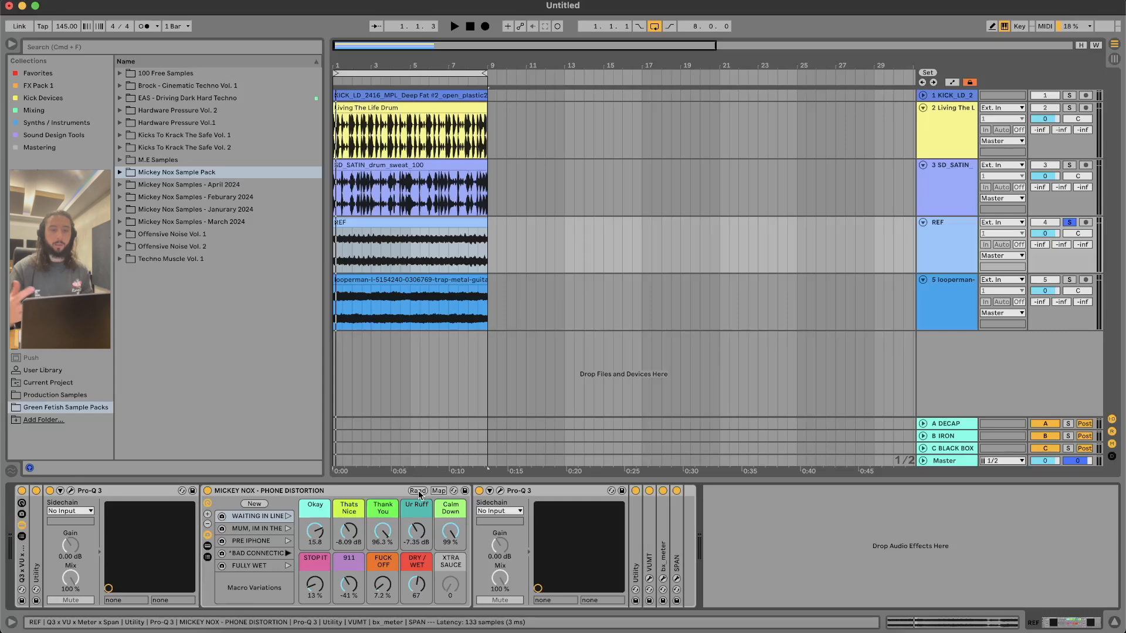
key(space)
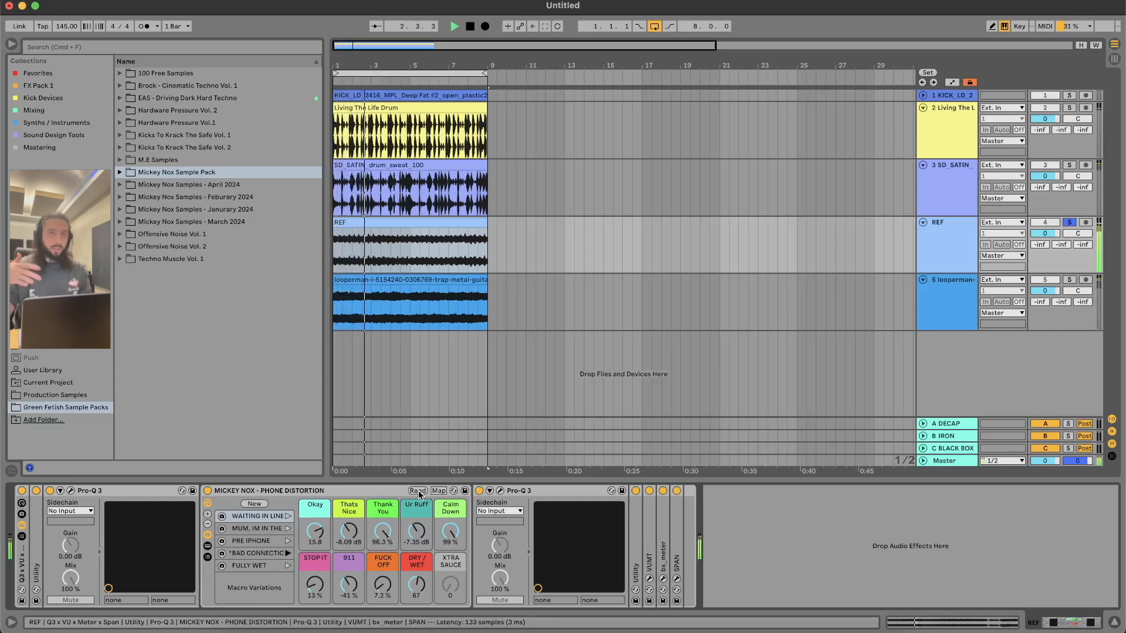
Step: Fold the REF track, solo and play the looperman guitar track, and recall its rack's Mum, Im In The macro variation
click(923, 223)
click(1068, 235)
click(442, 234)
key(space)
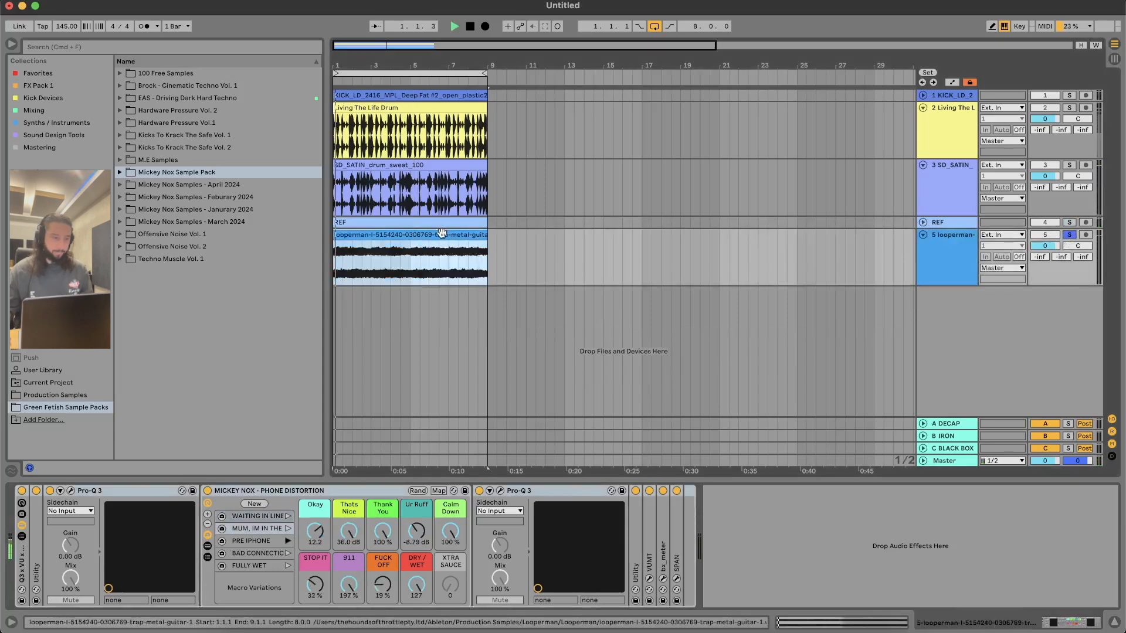
key(space)
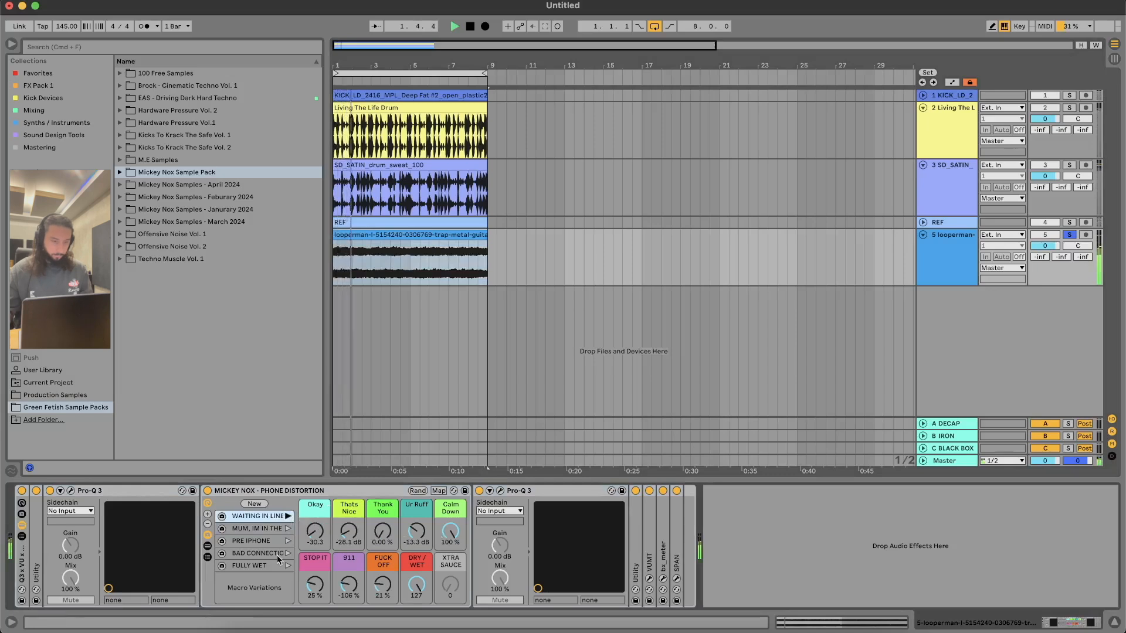
click(287, 529)
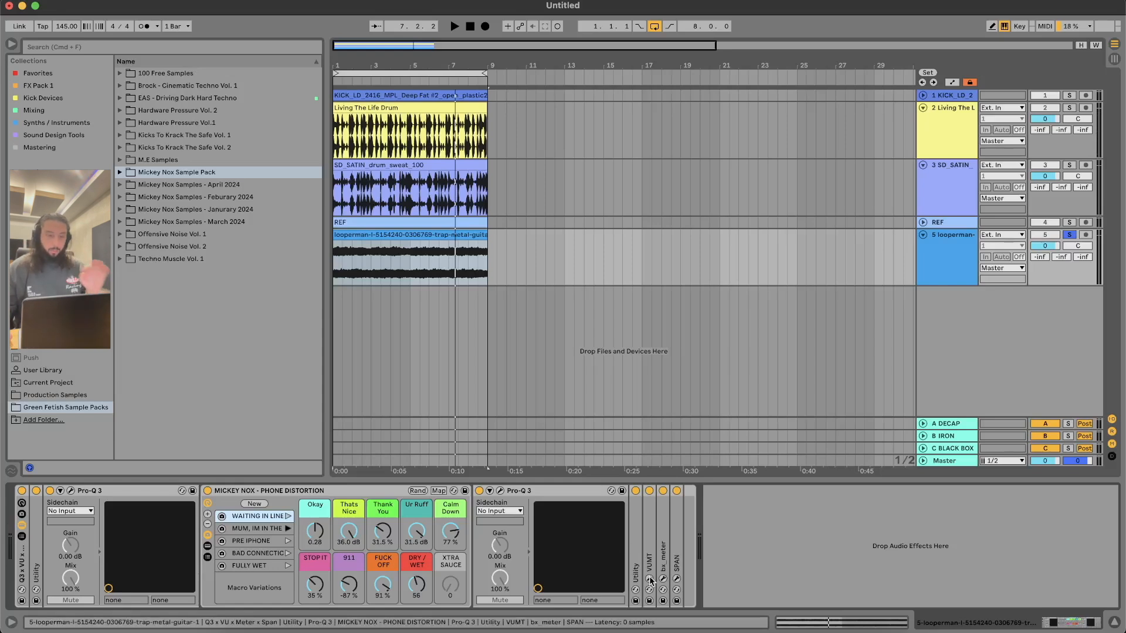
Step: Open the Pro-Q 3 after the rack and the SPAN analyzer on the guitar track, and play to examine the spectrum
click(500, 491)
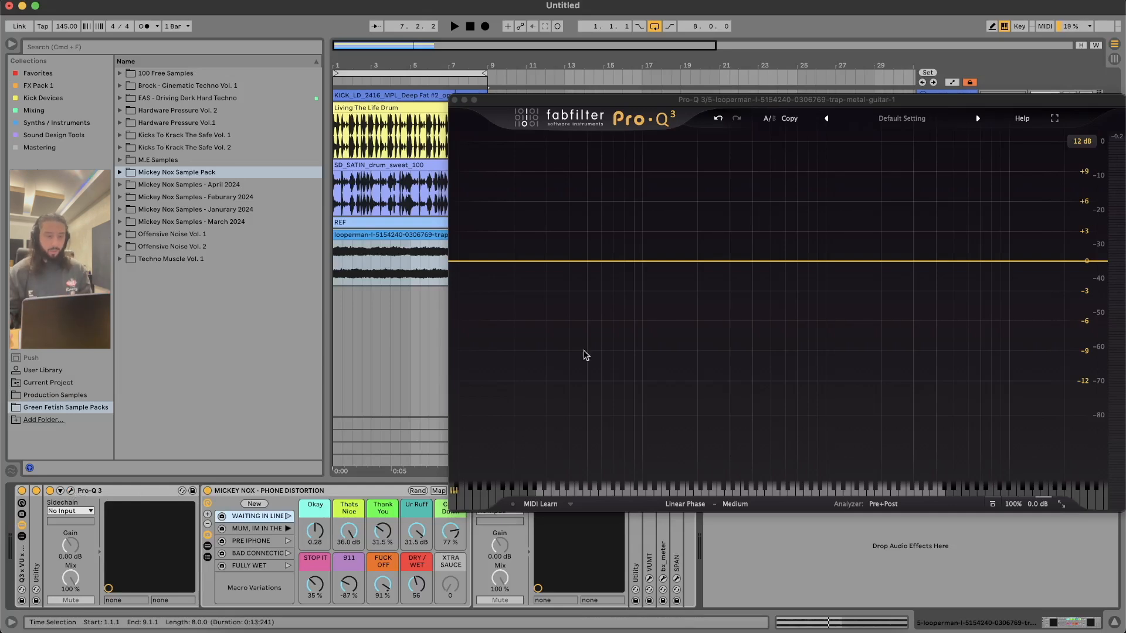
drag(502, 100, 504, 61)
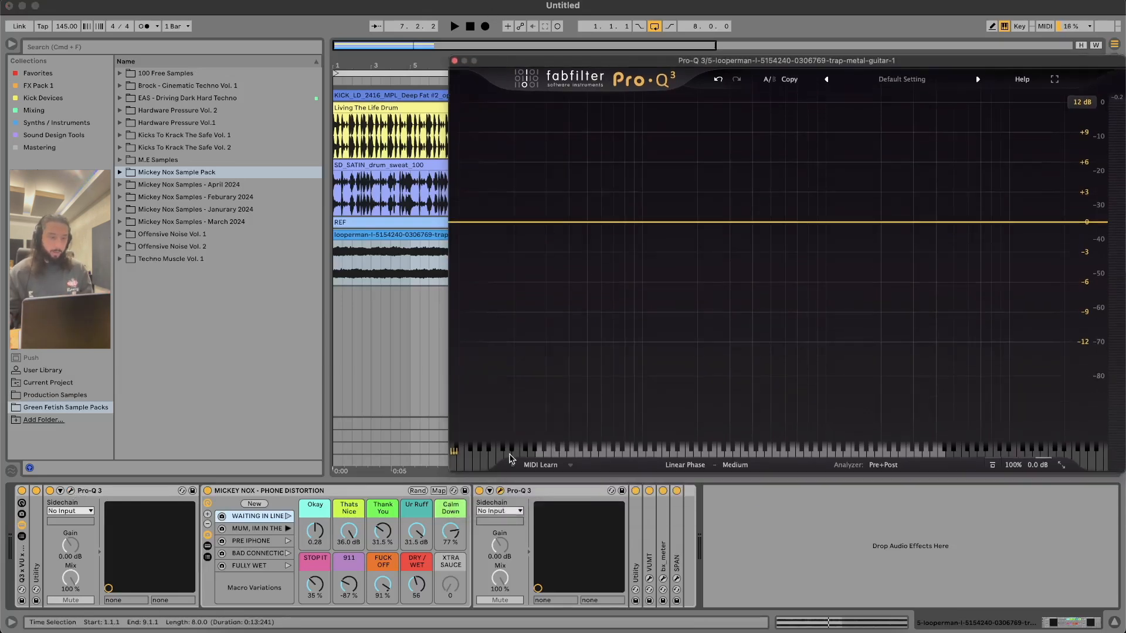
click(500, 491)
click(677, 579)
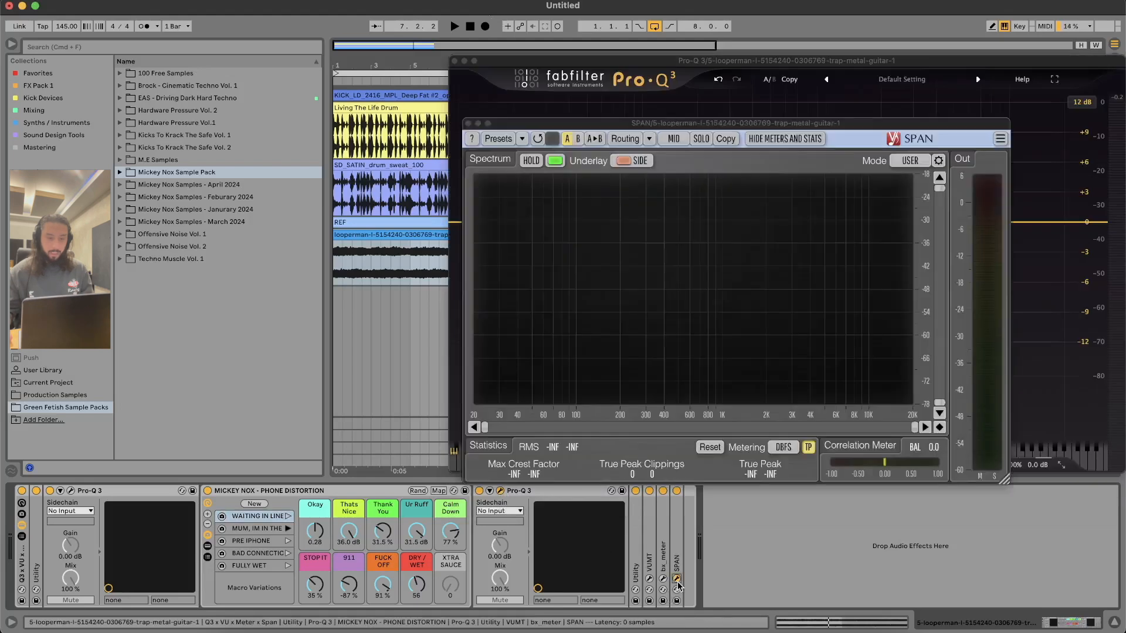
key(space)
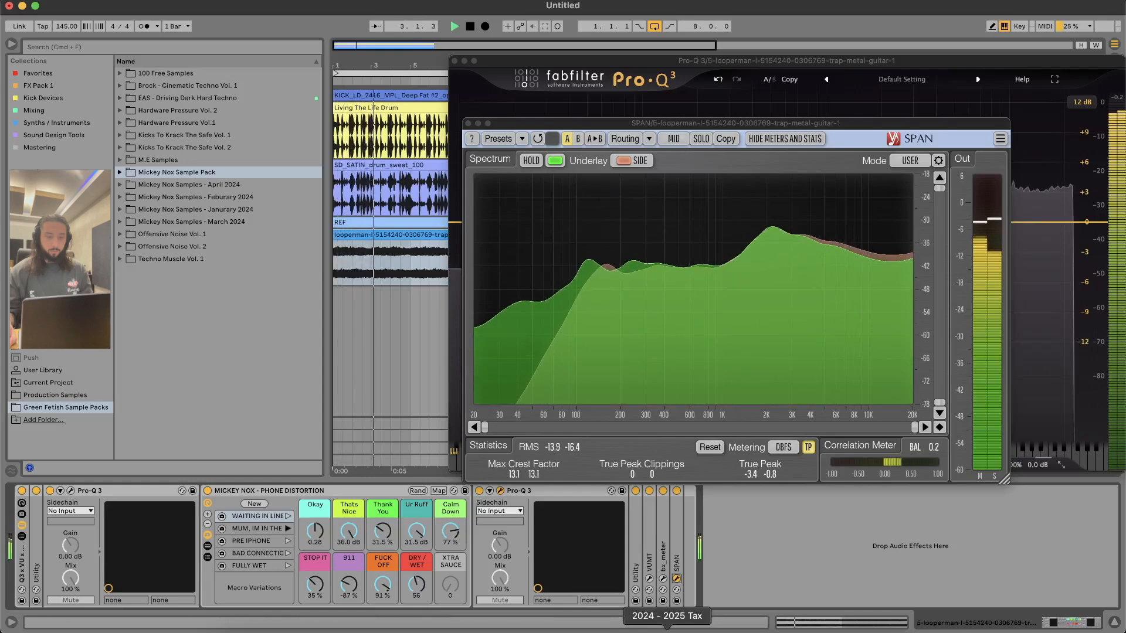
Step: Compare the Utility's Bass Mono at 120 Hz off and on, fold the Utility, and close the SPAN and Pro-Q 3 windows
double_click(639, 533)
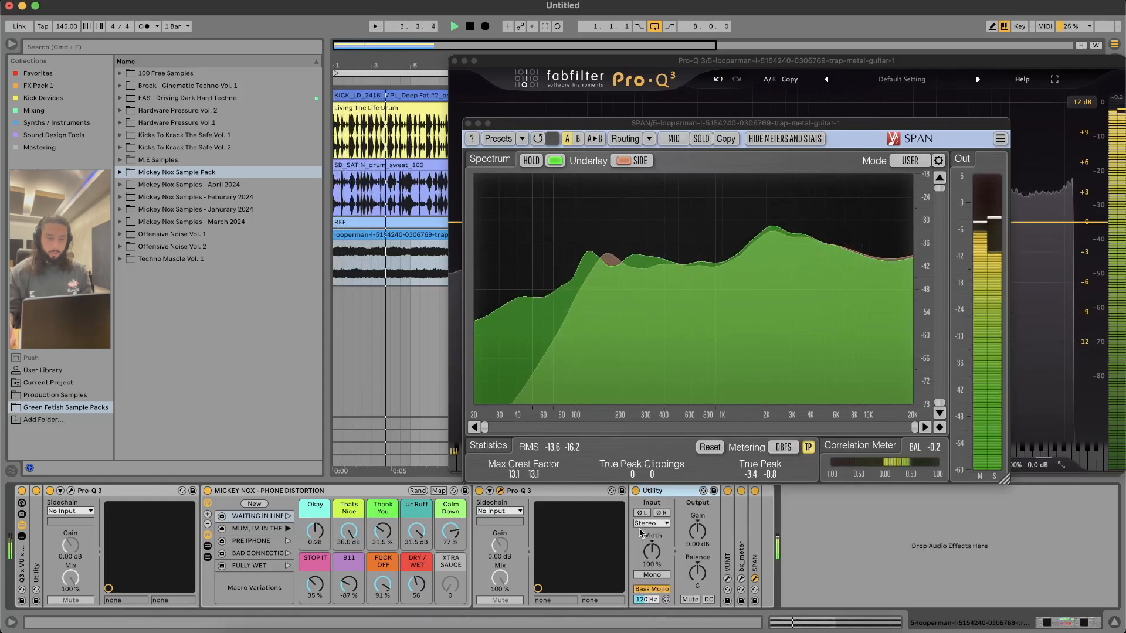
click(651, 589)
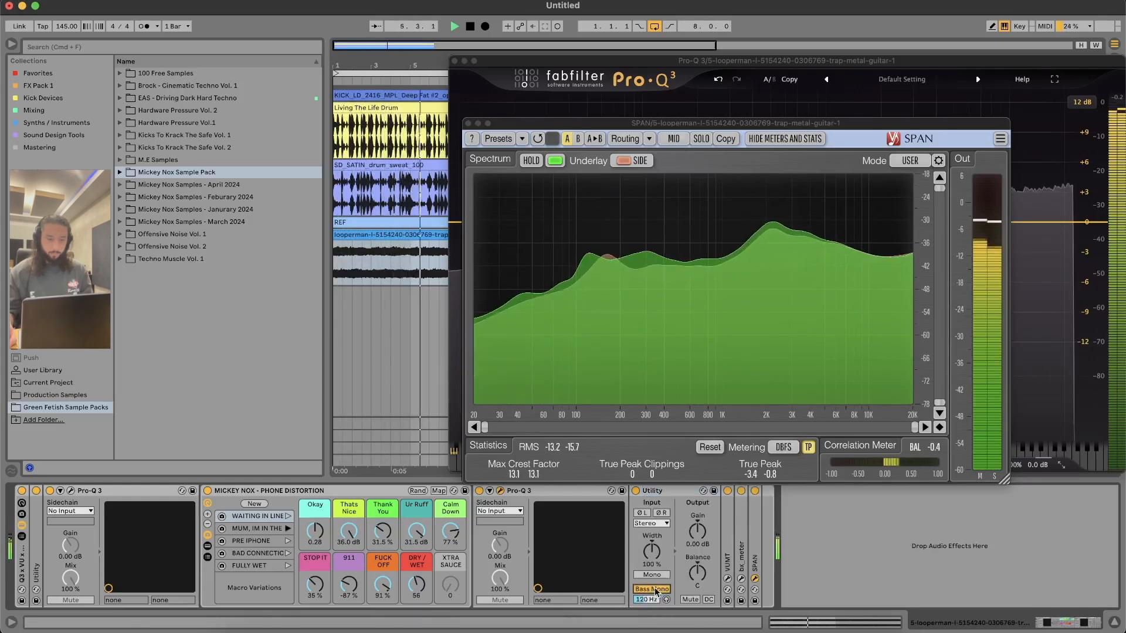
double_click(672, 499)
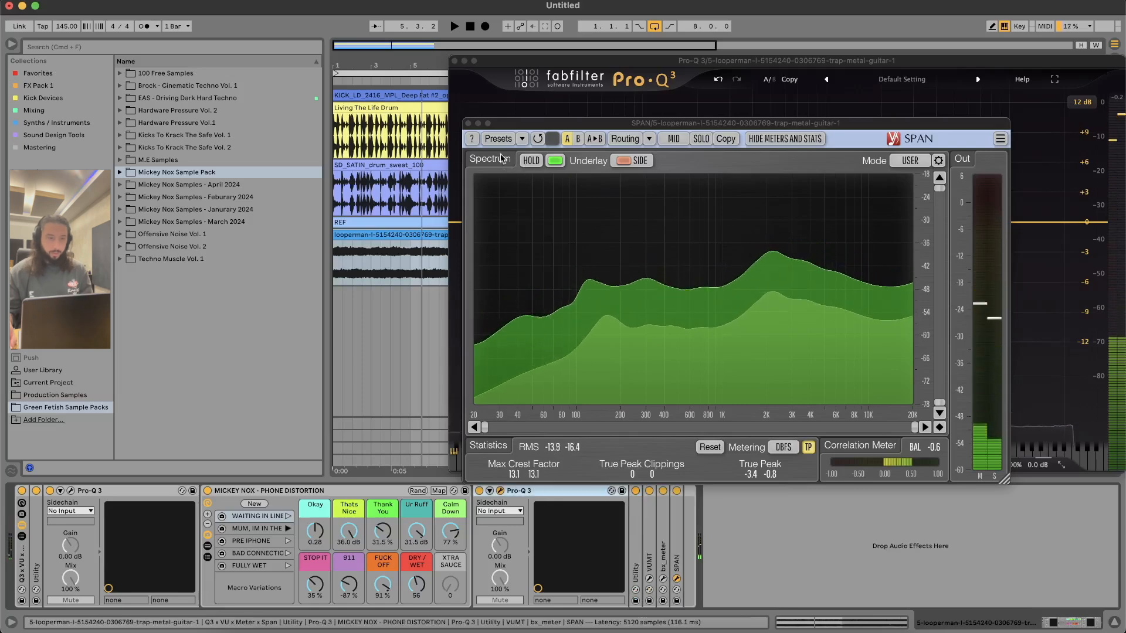
click(467, 123)
click(455, 61)
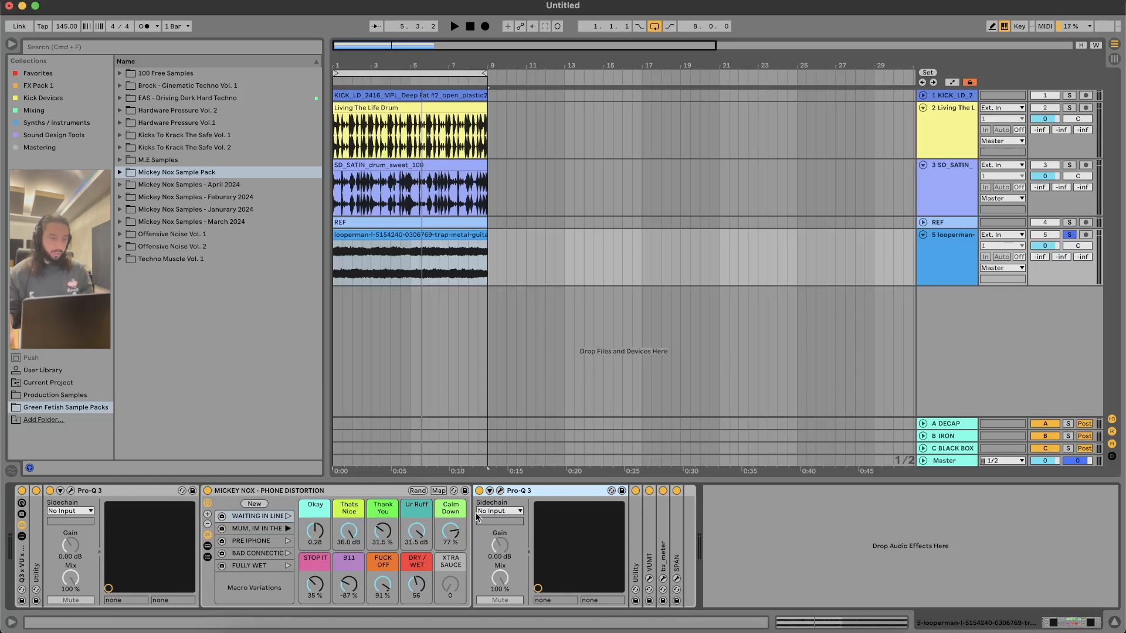
Step: Play the soloed guitar track and audition its rack's Pre iPhone, Bad Connection and Fully Wet macro variations
key(space)
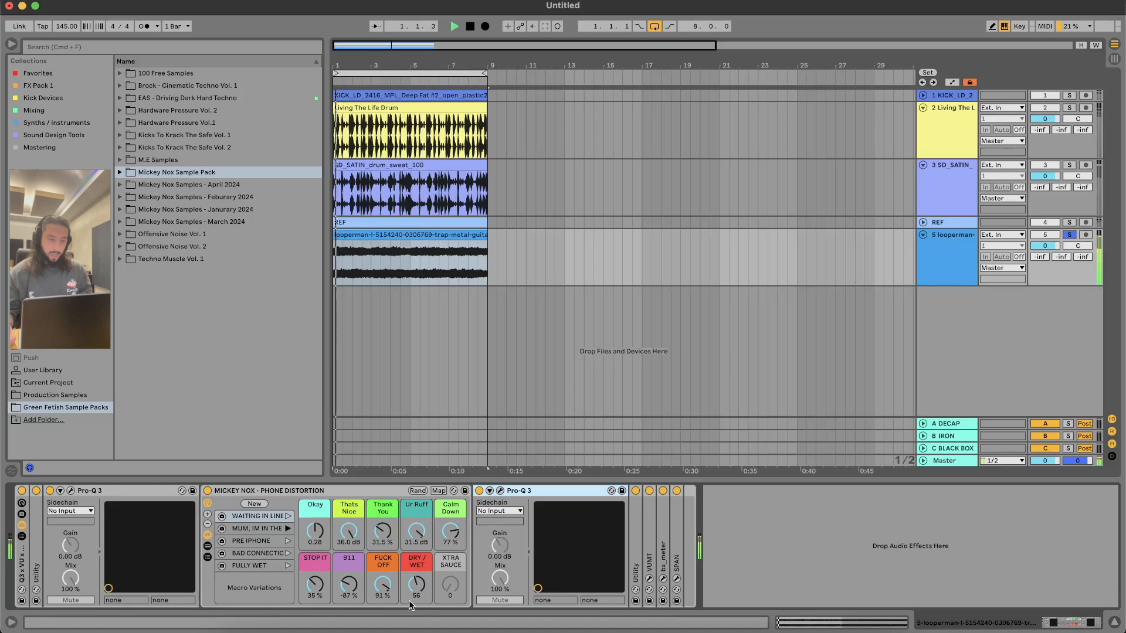
click(288, 541)
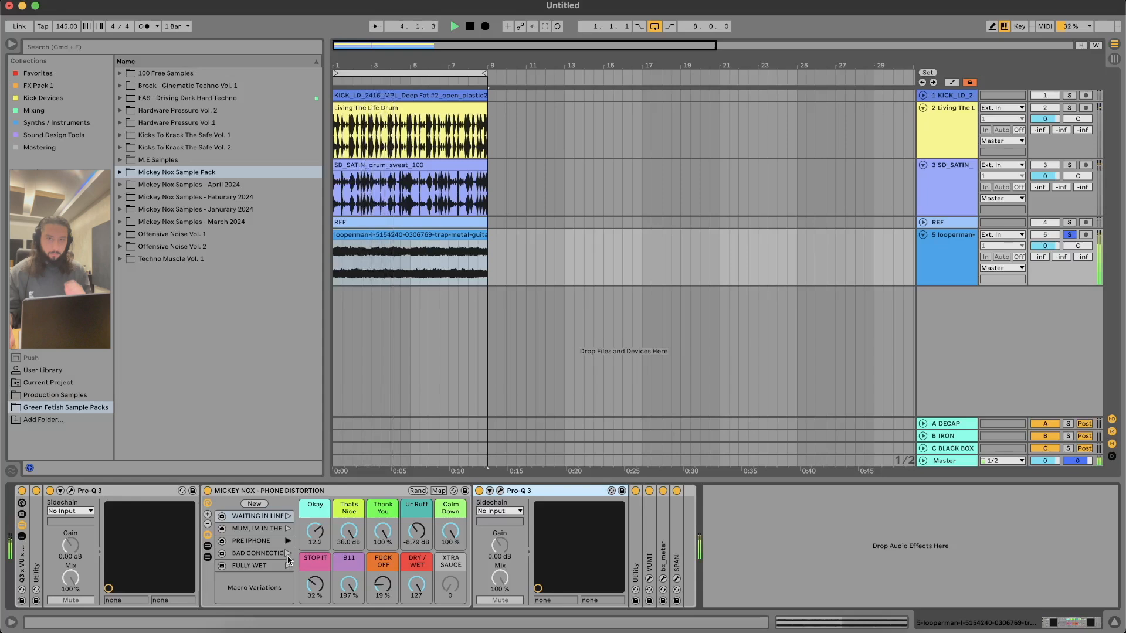
click(288, 554)
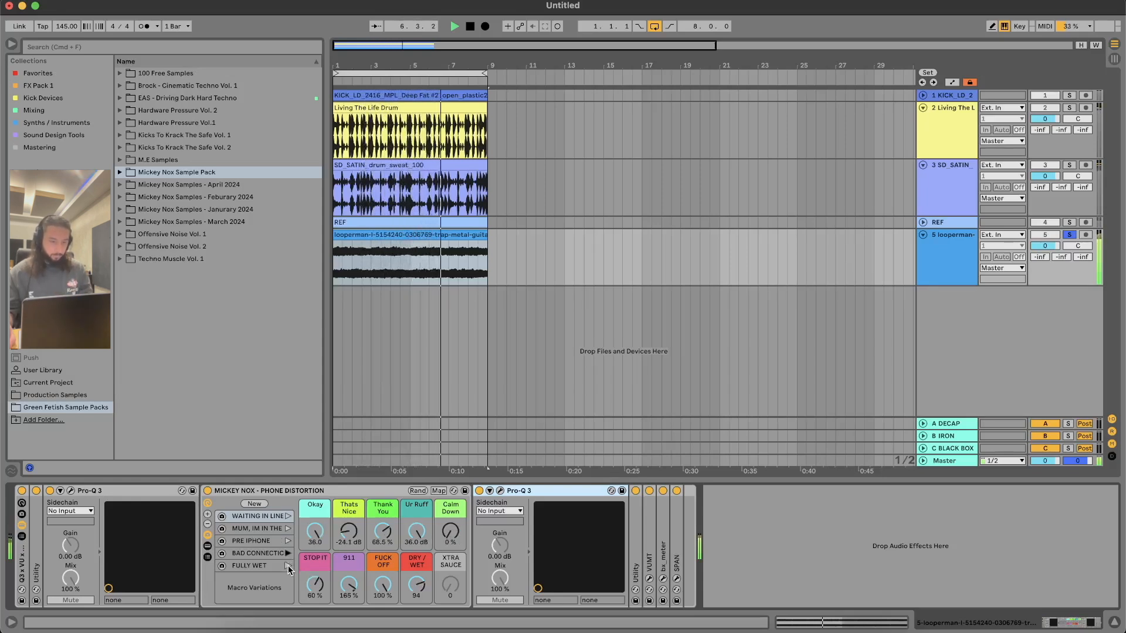
click(287, 565)
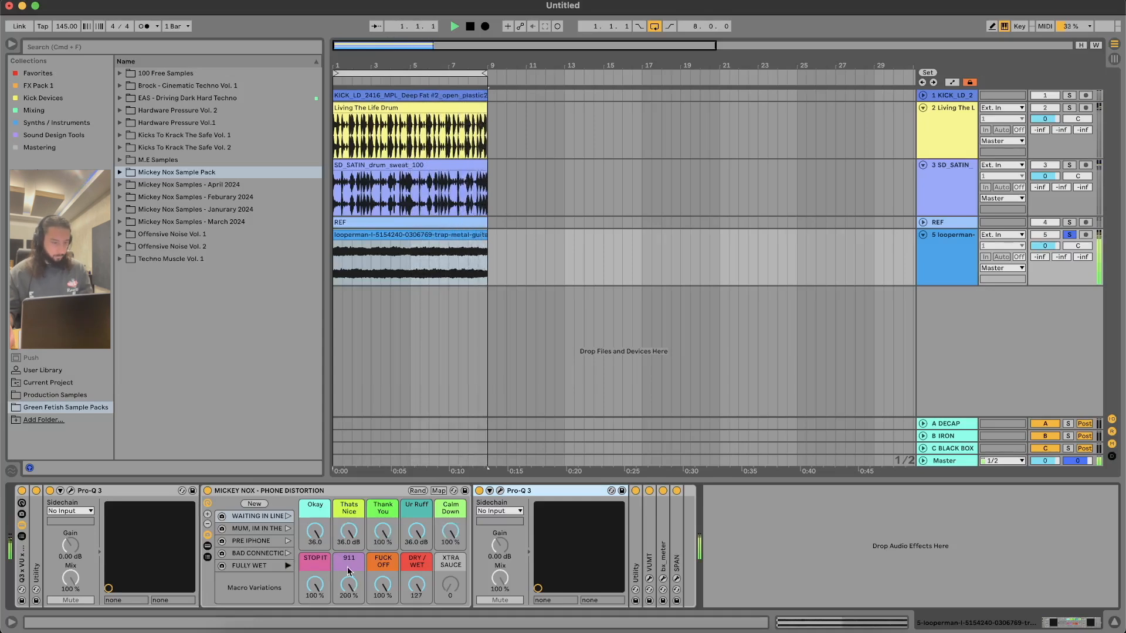
Step: Try DRY / WET at 9 under Bad Connection and at 30 and 89 under Pre iPhone, finishing on the Fully Wet variation
mouse_move(416, 585)
mouse_down()
mouse_move(415, 599)
mouse_move(416, 581)
mouse_up()
click(288, 554)
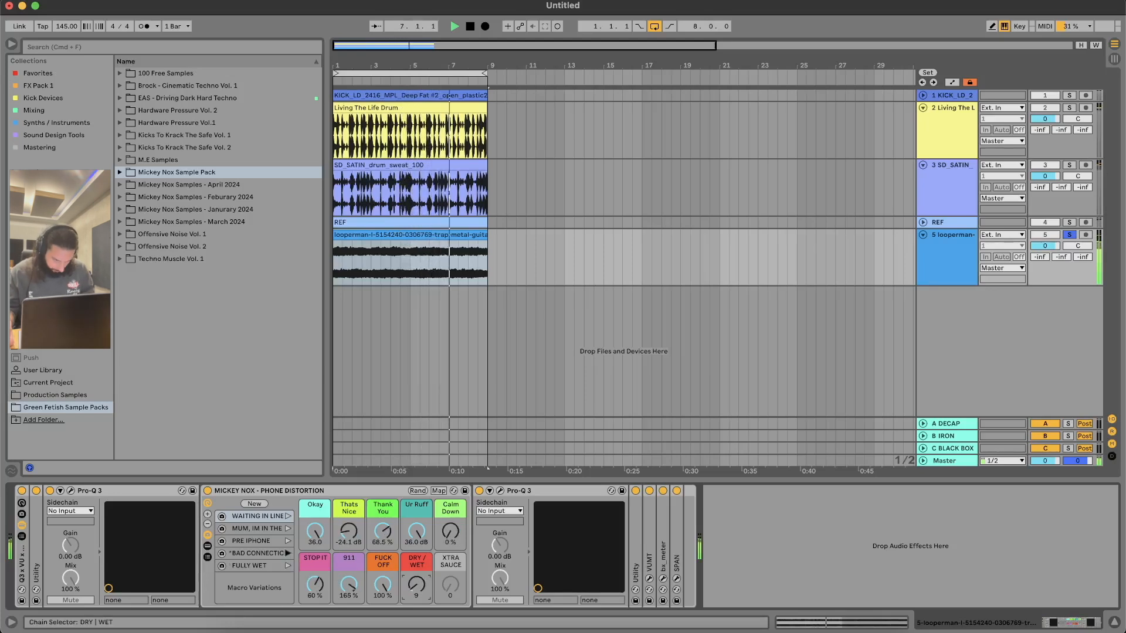
click(288, 541)
drag(424, 584, 424, 561)
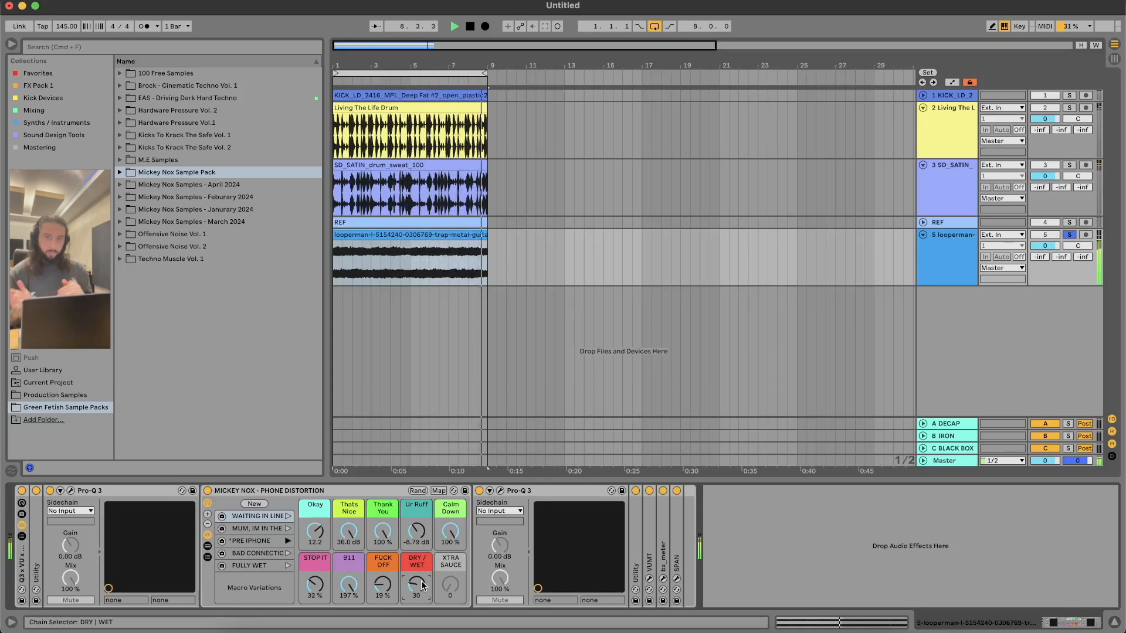
mouse_move(422, 585)
mouse_down()
mouse_move(422, 521)
mouse_move(422, 590)
mouse_move(416, 580)
mouse_up()
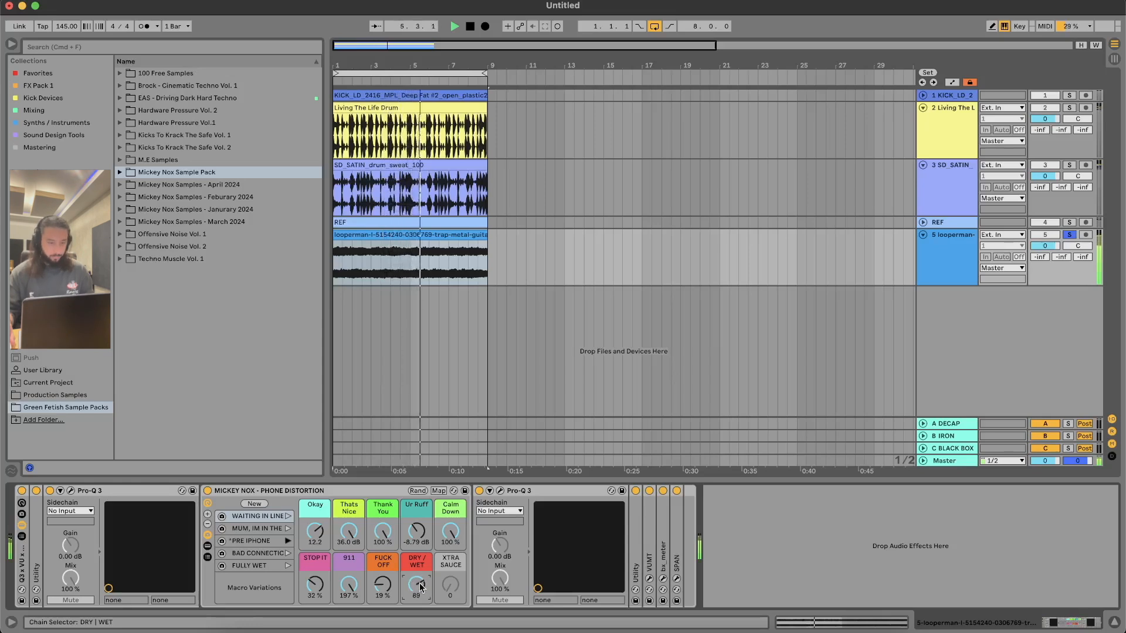
click(288, 553)
click(288, 566)
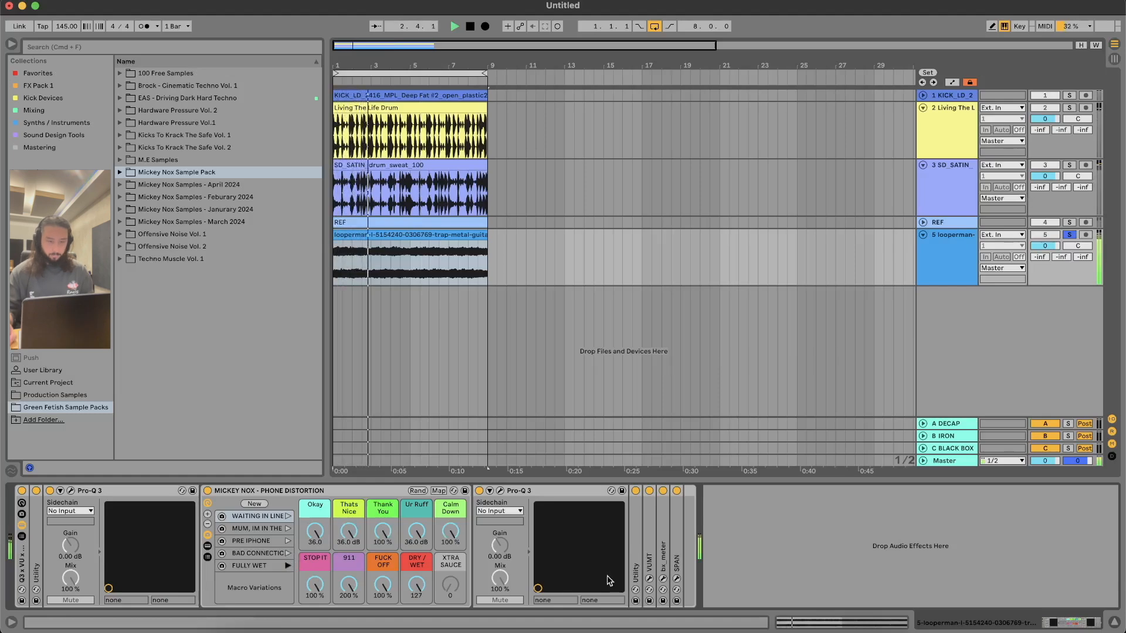
Step: Unfold and solo the kick track, fold the guitar track, and play the kick with its rack's Waiting In Line variation
click(922, 95)
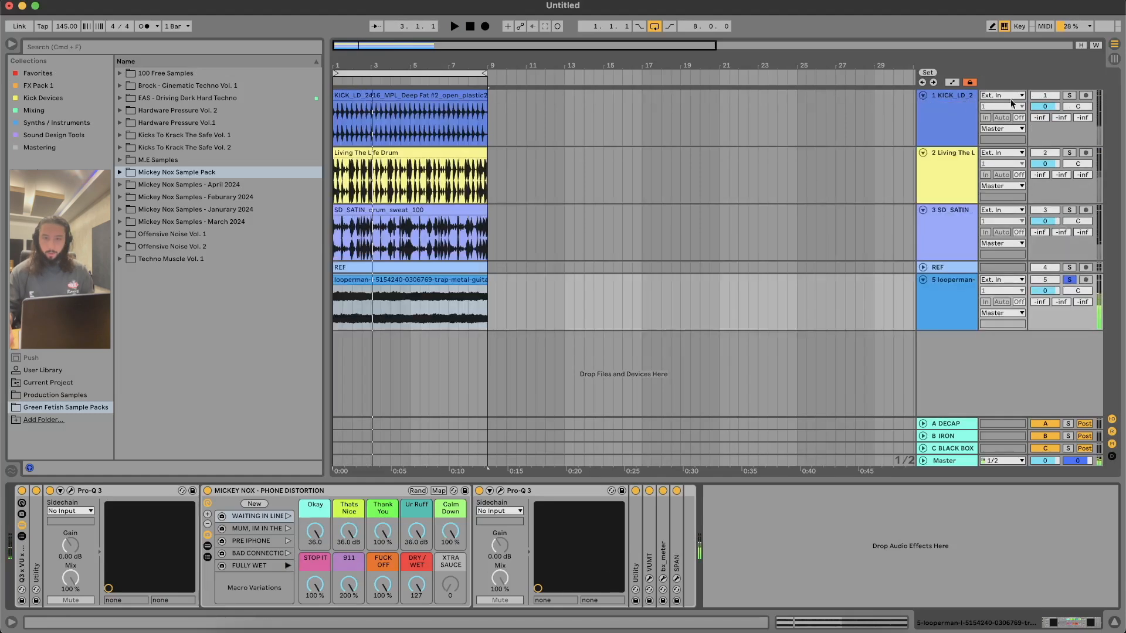
click(456, 103)
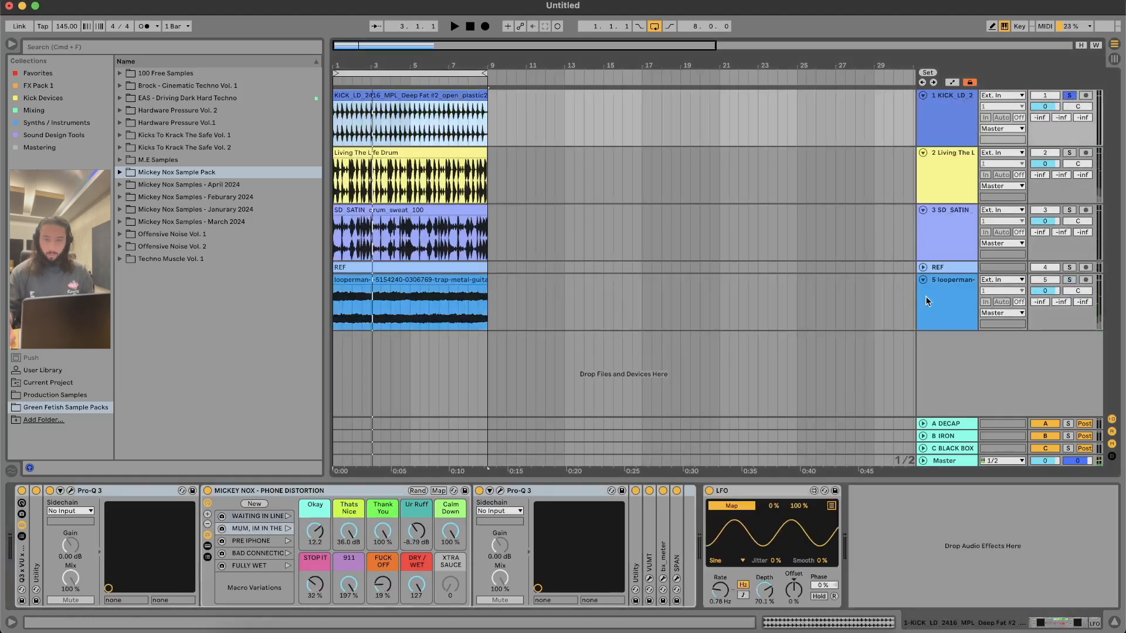
click(923, 280)
key(space)
click(273, 517)
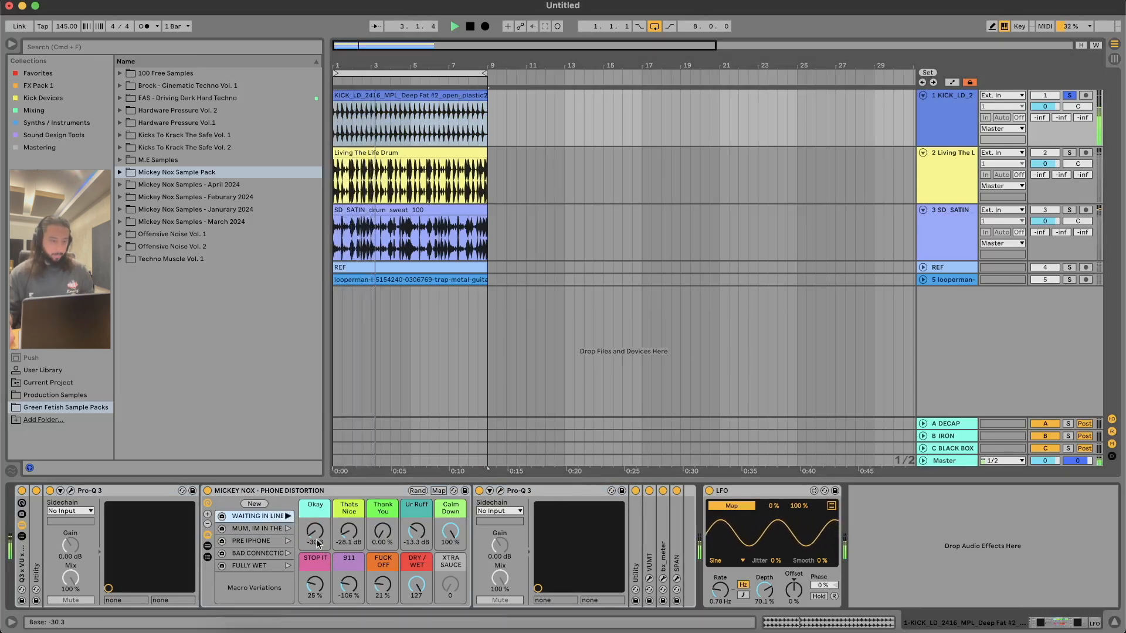
Step: Raise the kick rack's macros, with Okay at 3.12, 911 at 112%, FUCK OFF at 96%, and Ur Ruff at -8.79 dB, and vary Thank You
drag(313, 530, 311, 534)
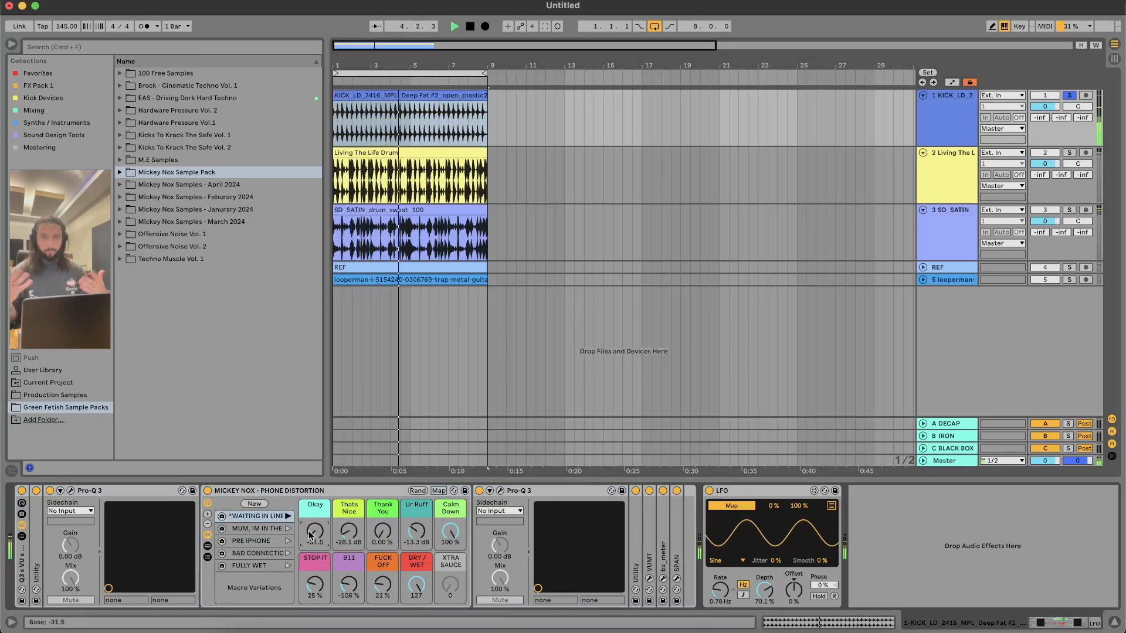
drag(311, 535, 311, 482)
drag(348, 585, 349, 528)
drag(383, 585, 417, 490)
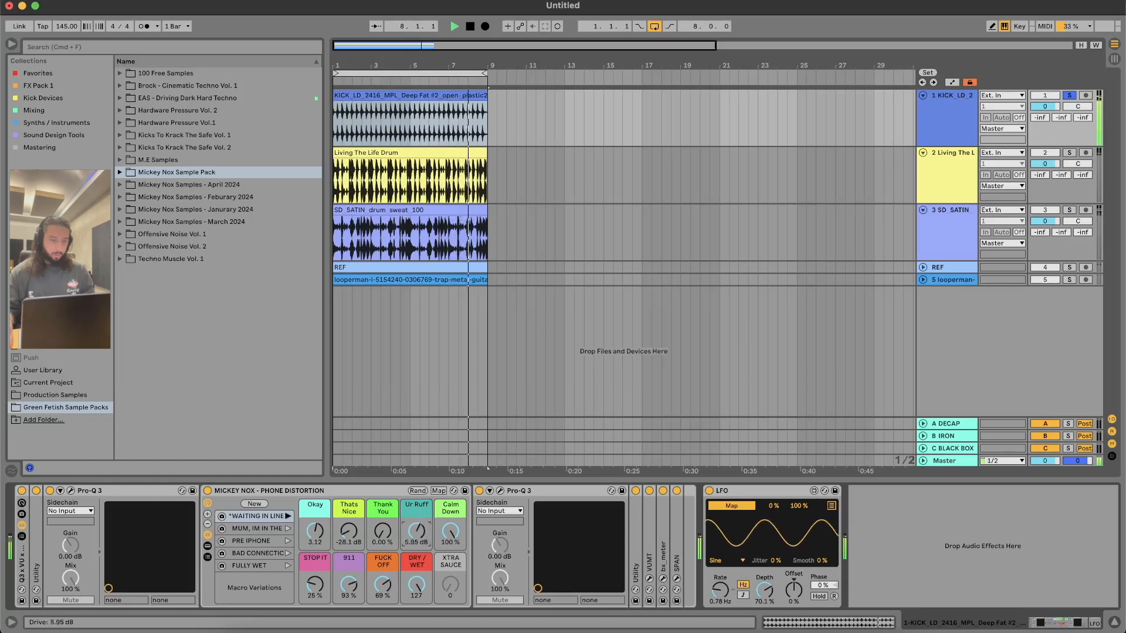
drag(416, 531, 384, 530)
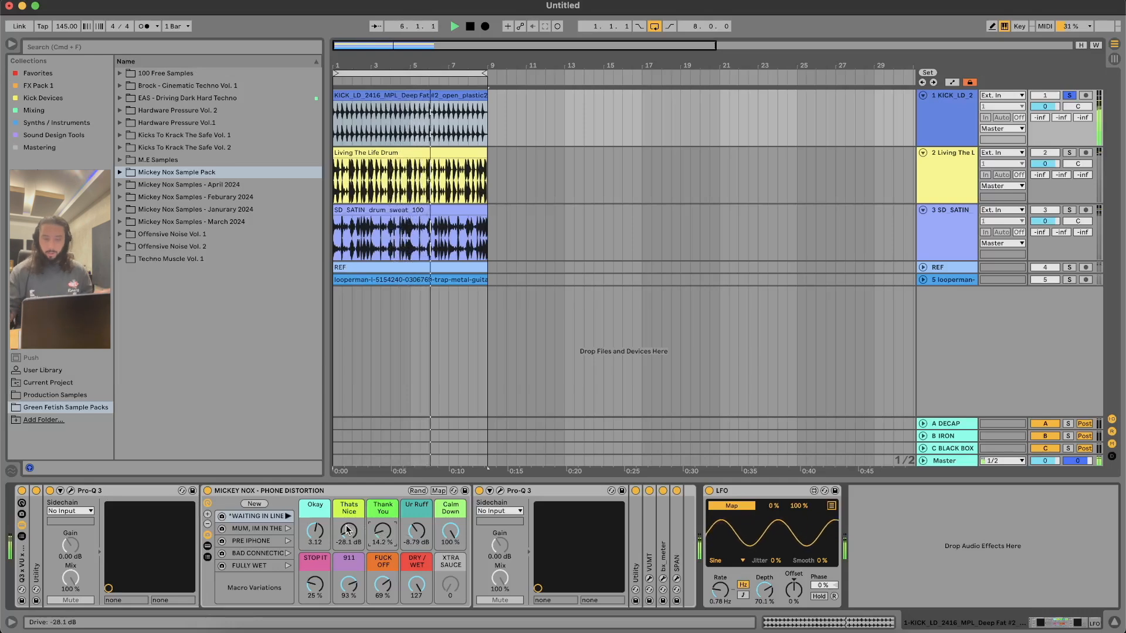
drag(312, 586, 393, 586)
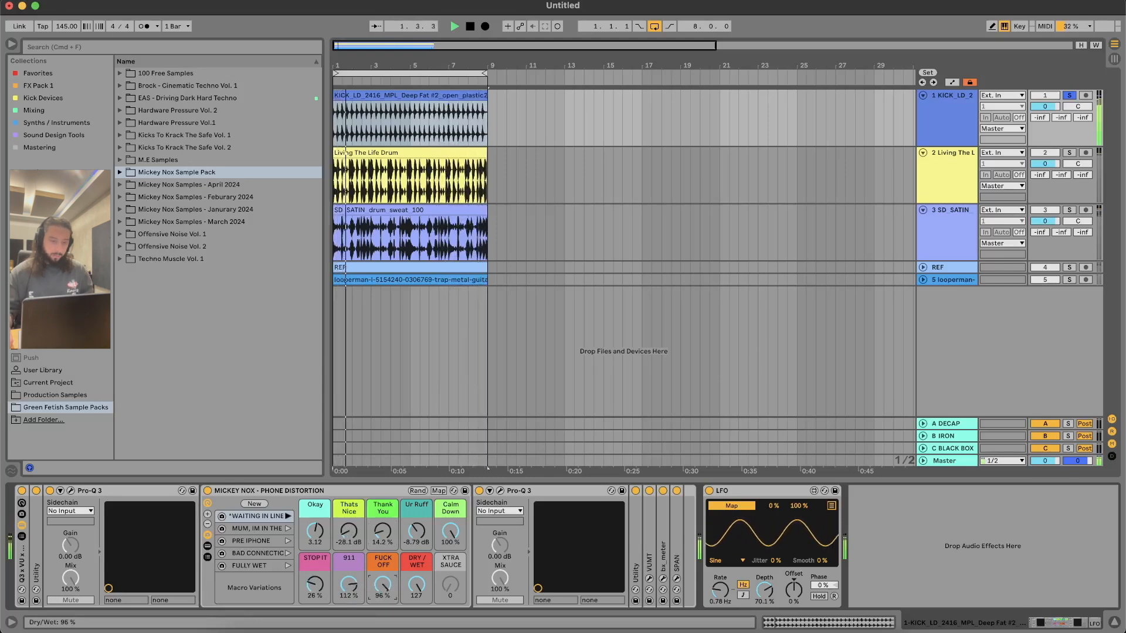
drag(378, 543, 383, 495)
Step: Audition other variations on the kick, and under Pre iPhone set DRY / WET to 28, Okay to -25.8 and Thats Nice to -25.8 dB
click(288, 528)
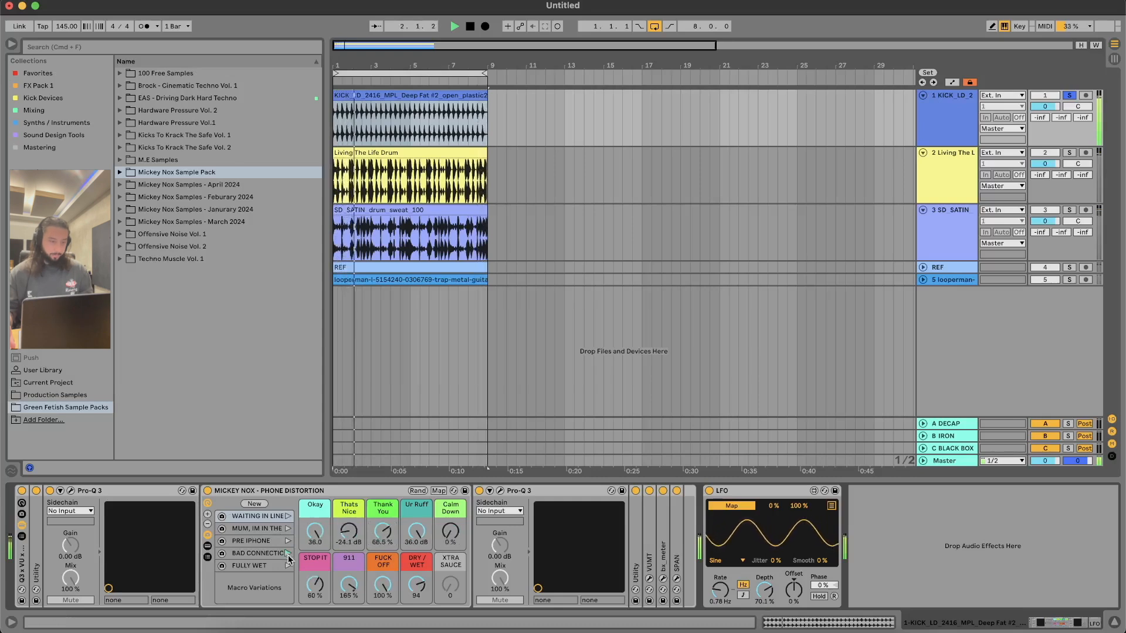
click(288, 565)
drag(416, 585, 416, 631)
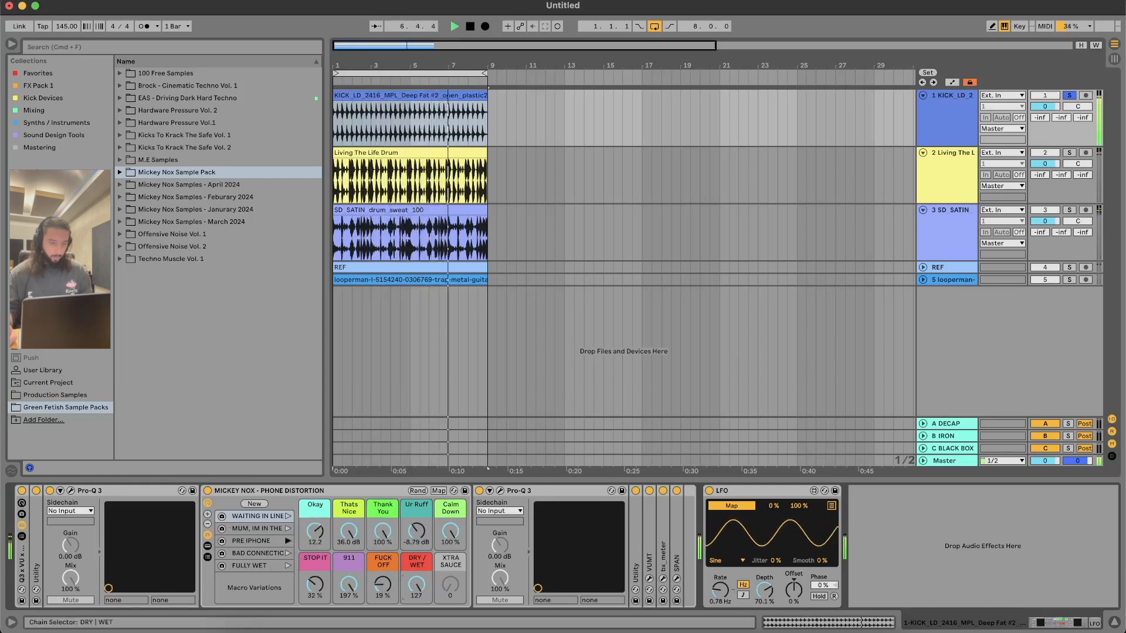
drag(416, 586, 416, 570)
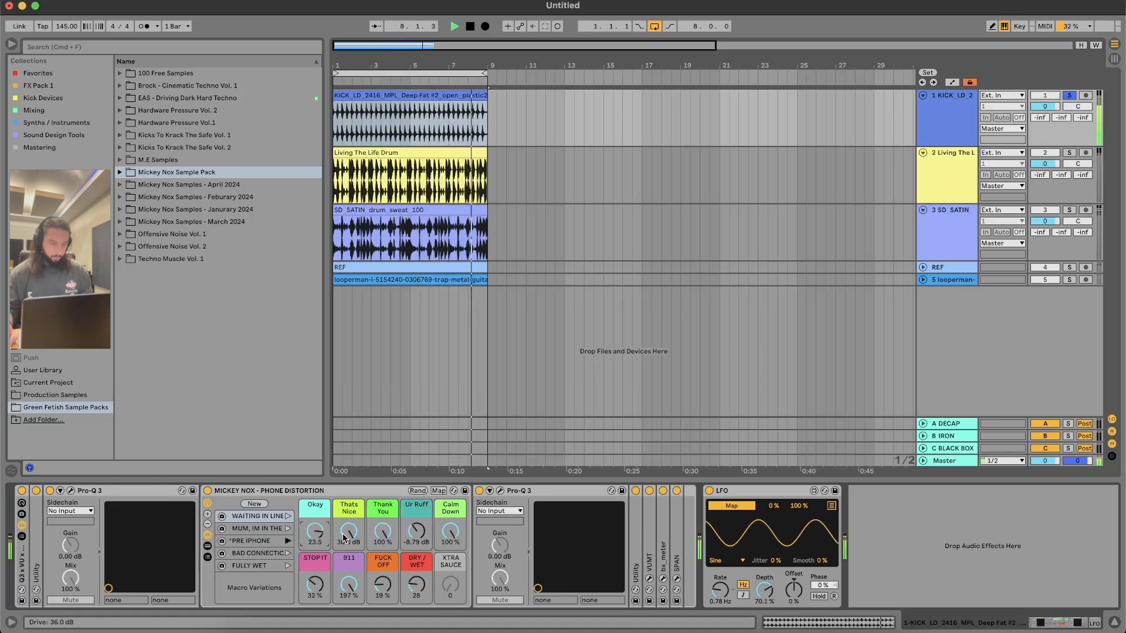
drag(315, 542, 315, 577)
drag(349, 532, 349, 563)
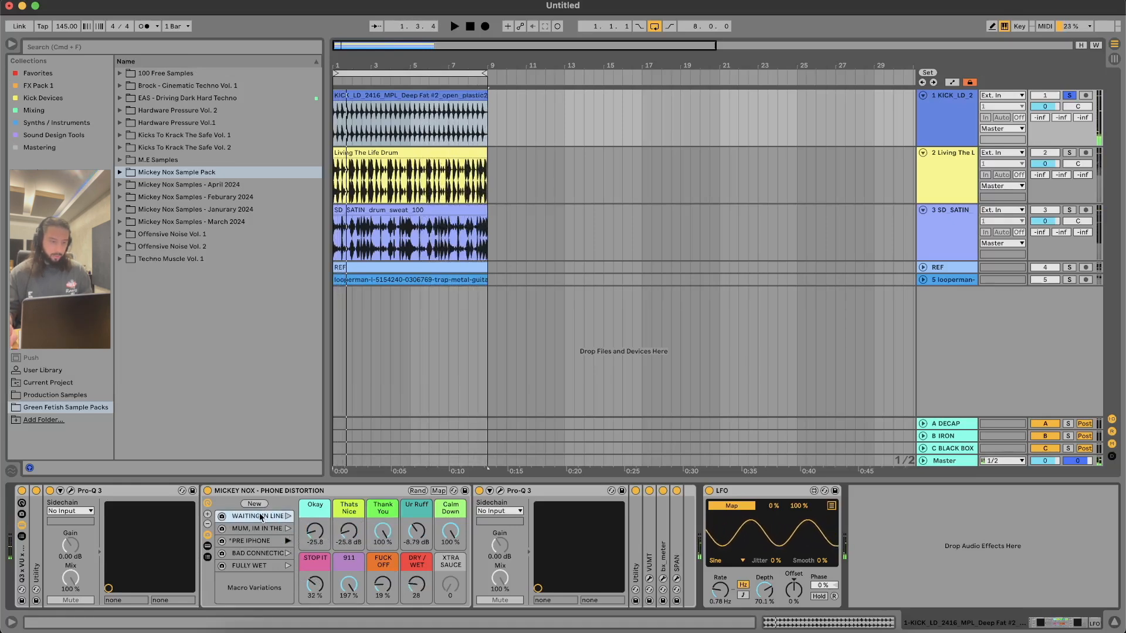
Step: Recall Waiting In Line and set Okay to -16.7, Thank You to 56.7%, Ur Ruff to 1.98 dB, FUCK OFF to 45% and 911 to -39%
key(space)
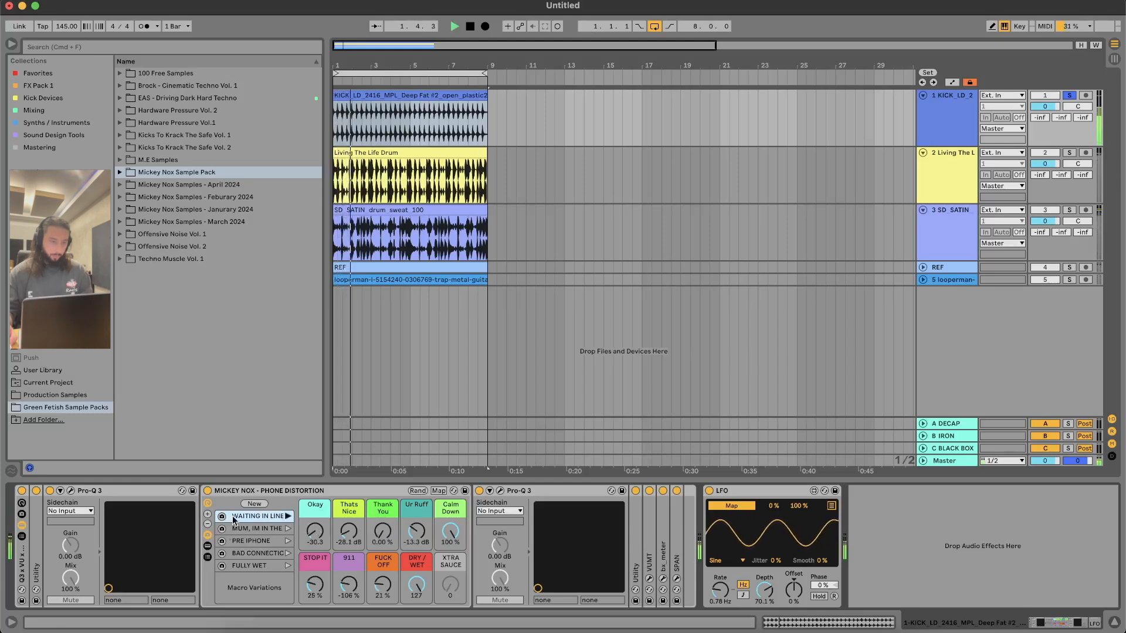
drag(314, 531, 315, 517)
drag(382, 532, 383, 489)
drag(416, 531, 417, 511)
drag(382, 584, 382, 566)
drag(416, 531, 416, 536)
drag(349, 584, 349, 572)
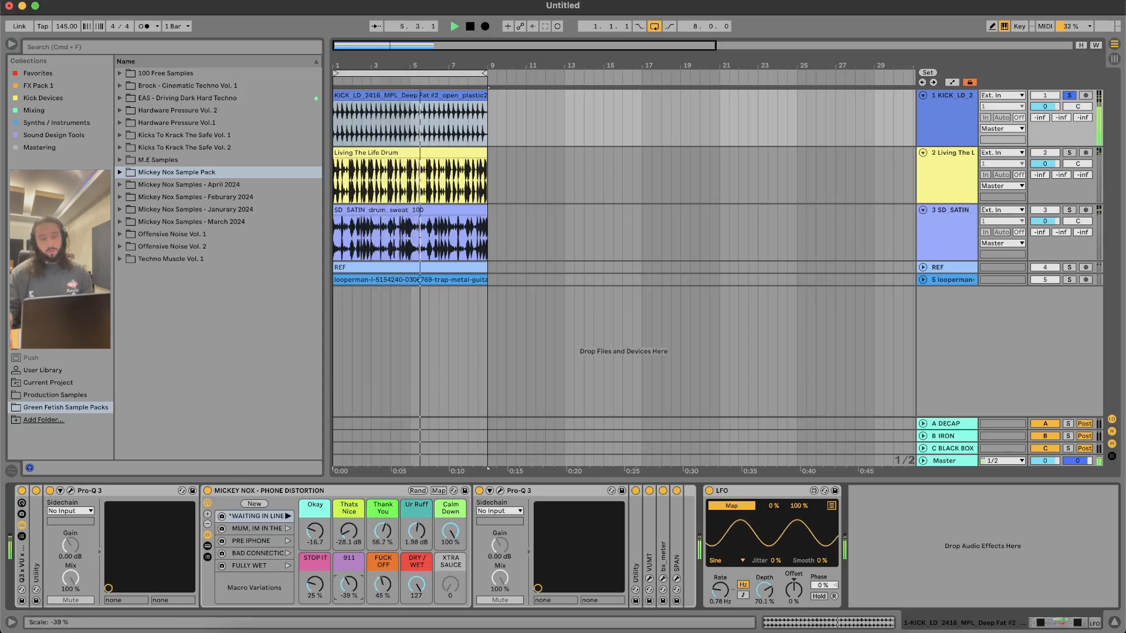
key(space)
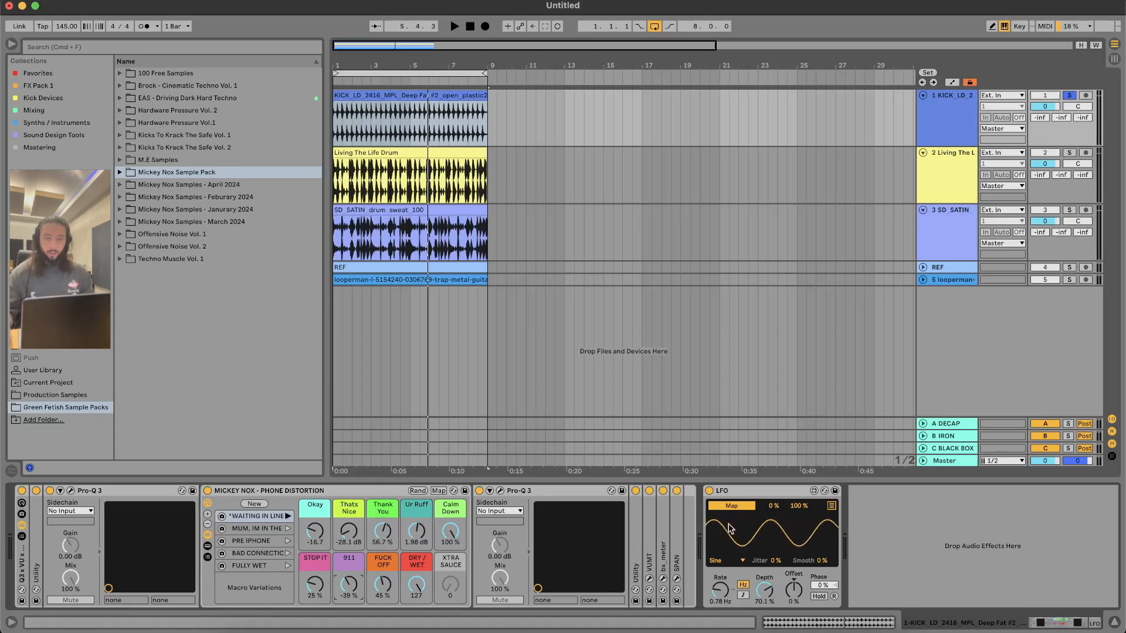
Step: Map the kick track's LFO to the Thats Nice macro and set the LFO's depth to 79.5% during playback
key(space)
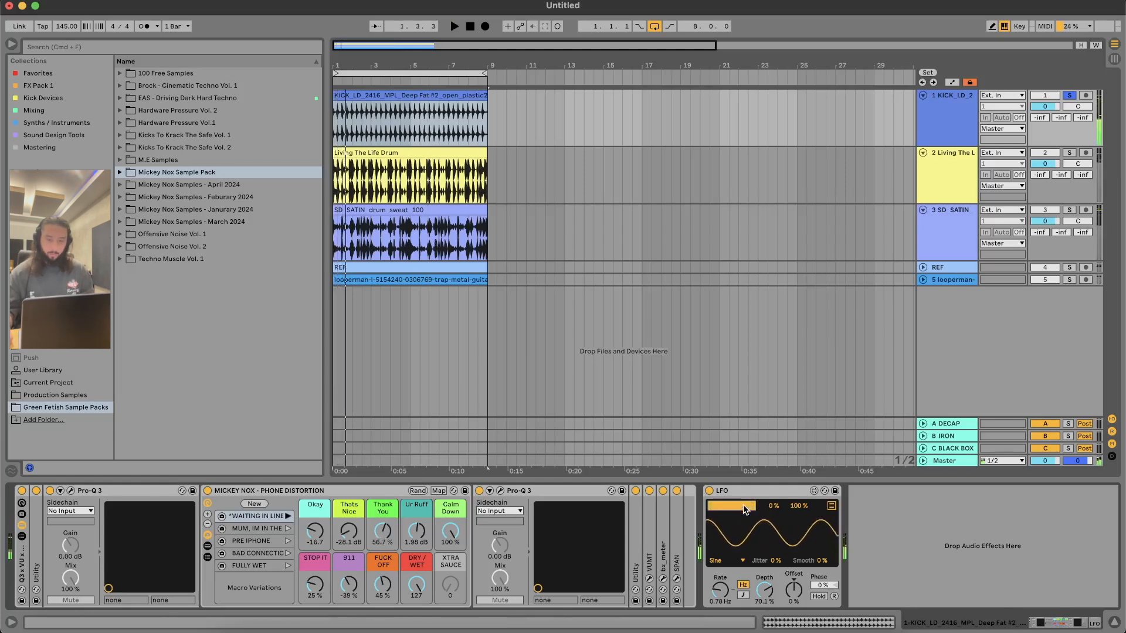
click(349, 530)
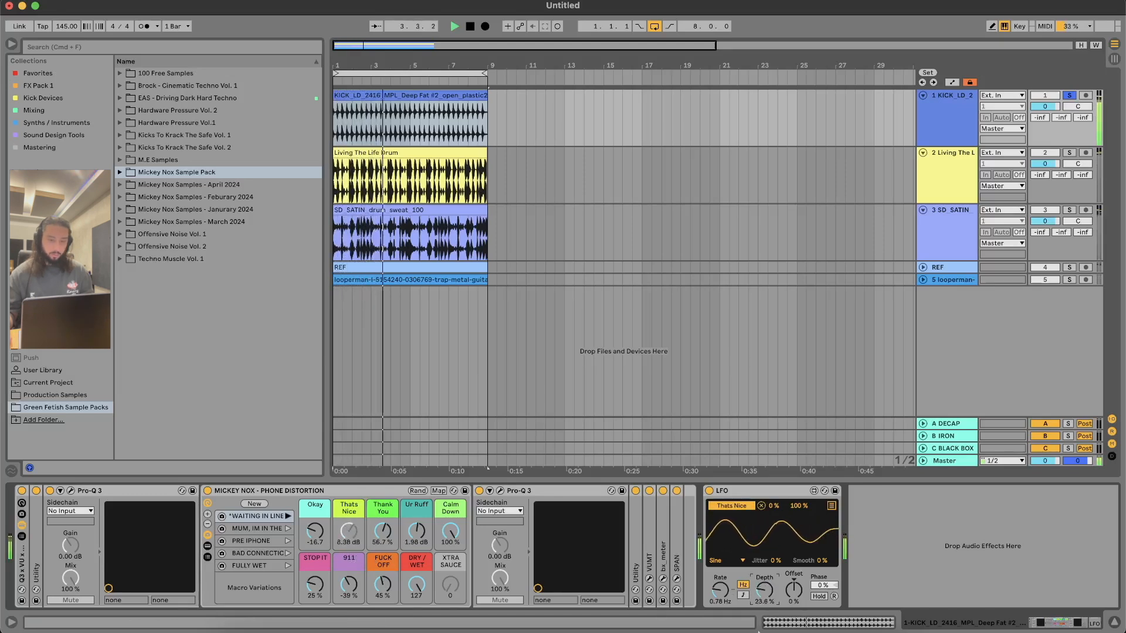
mouse_move(765, 590)
mouse_down()
mouse_move(720, 612)
mouse_move(720, 574)
mouse_move(720, 590)
mouse_move(755, 608)
mouse_move(755, 632)
mouse_move(755, 567)
mouse_move(762, 604)
mouse_up()
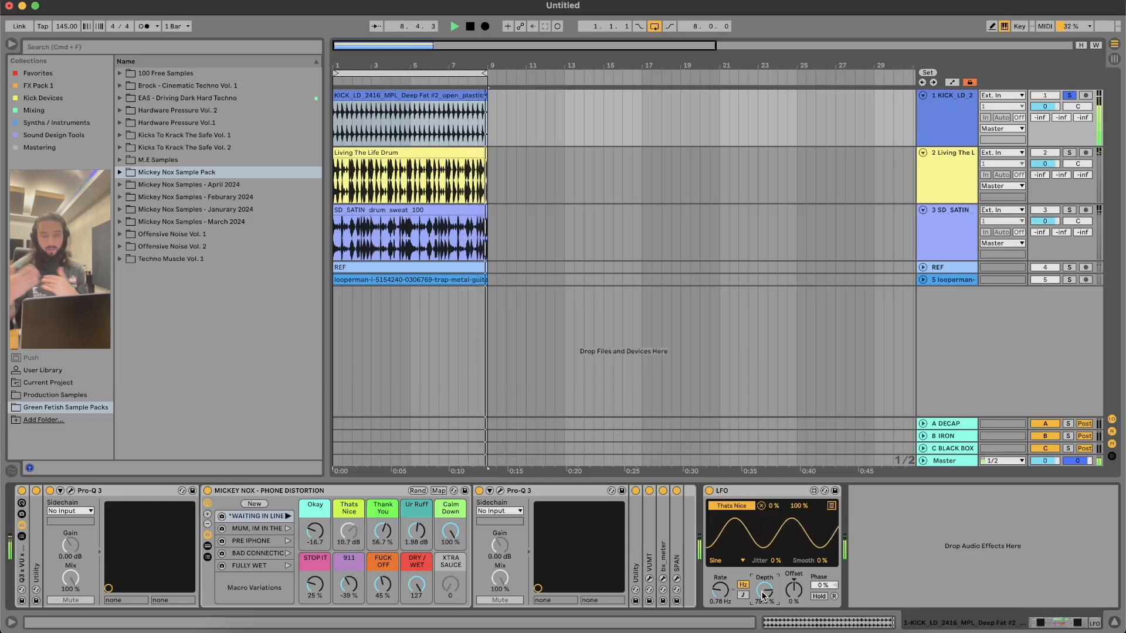
Step: Duplicate the LFO, remap the original from Thats Nice to the Thank You macro, and start playback
click(748, 492)
key(super+d)
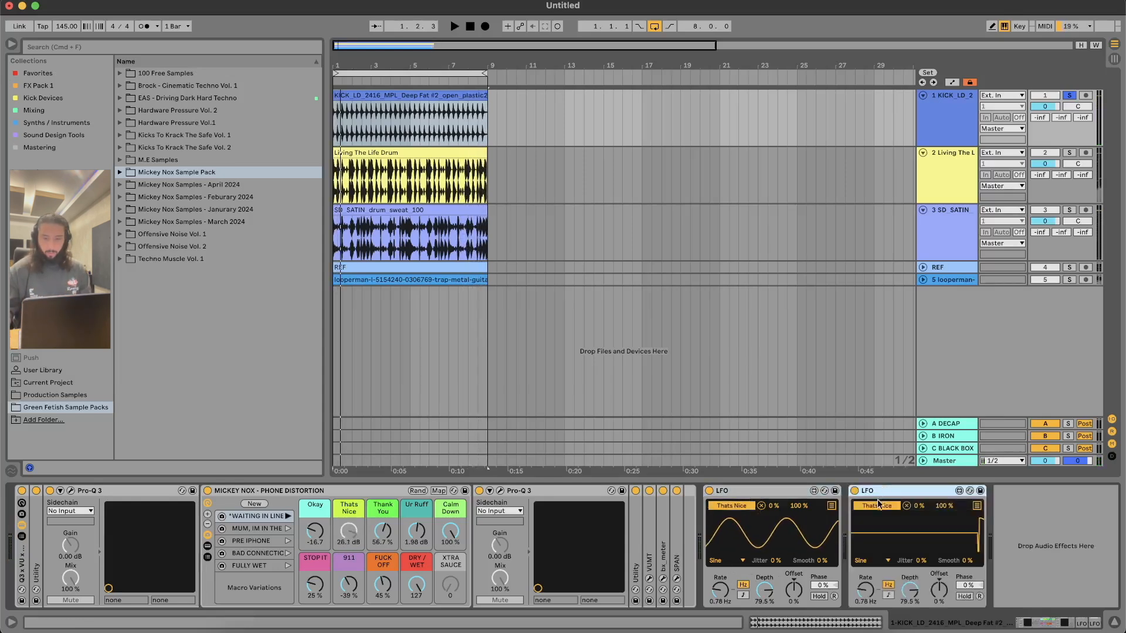
click(761, 506)
click(737, 506)
click(382, 532)
key(space)
Step: Remap the duplicated LFO from Thats Nice to the rack's DRY / WET macro
click(907, 506)
click(876, 506)
click(417, 585)
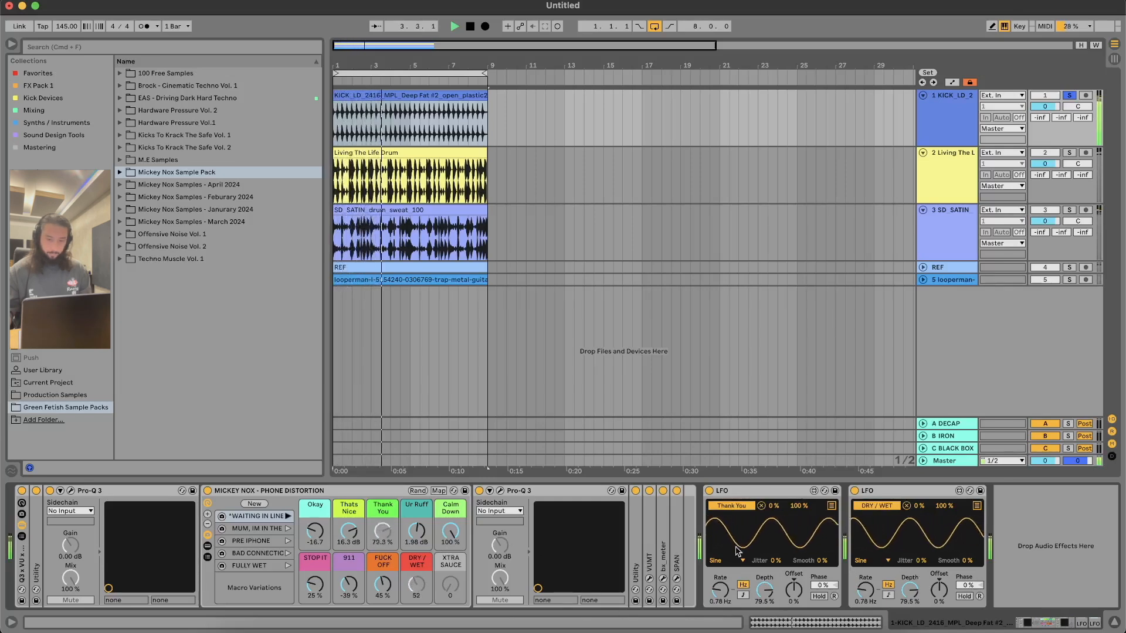
Step: Set the Thank You LFO to 12.1 Hz with 70.1% depth and the DRY / WET LFO to 0.09 Hz with 12.6% depth
drag(720, 595, 720, 542)
drag(764, 591, 764, 632)
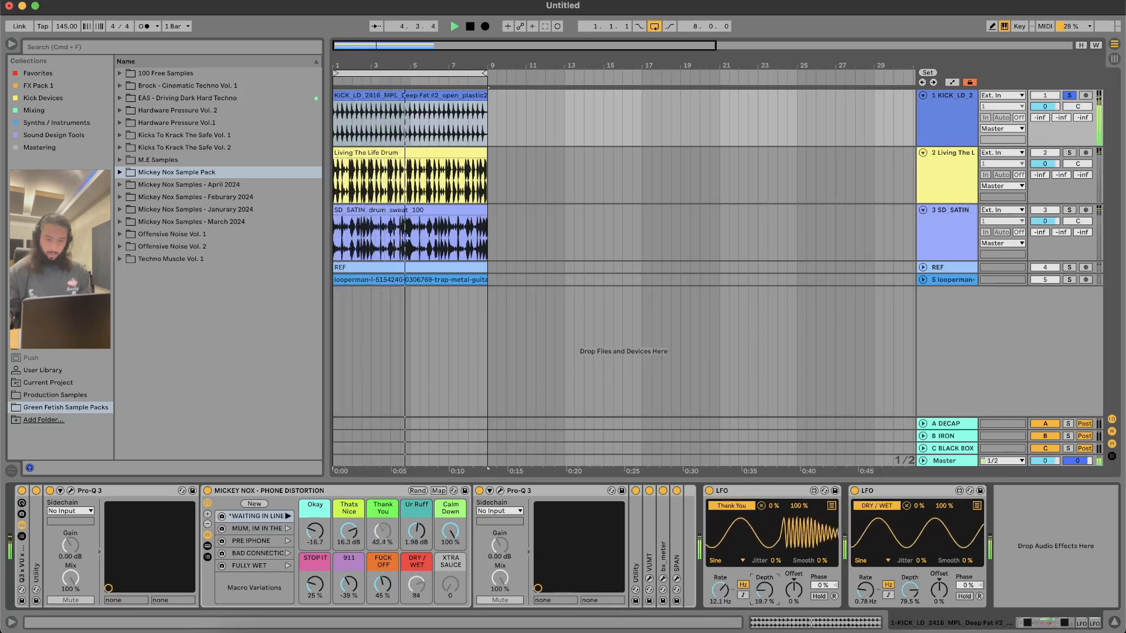
drag(866, 593, 865, 542)
drag(909, 591, 909, 630)
drag(865, 591, 866, 632)
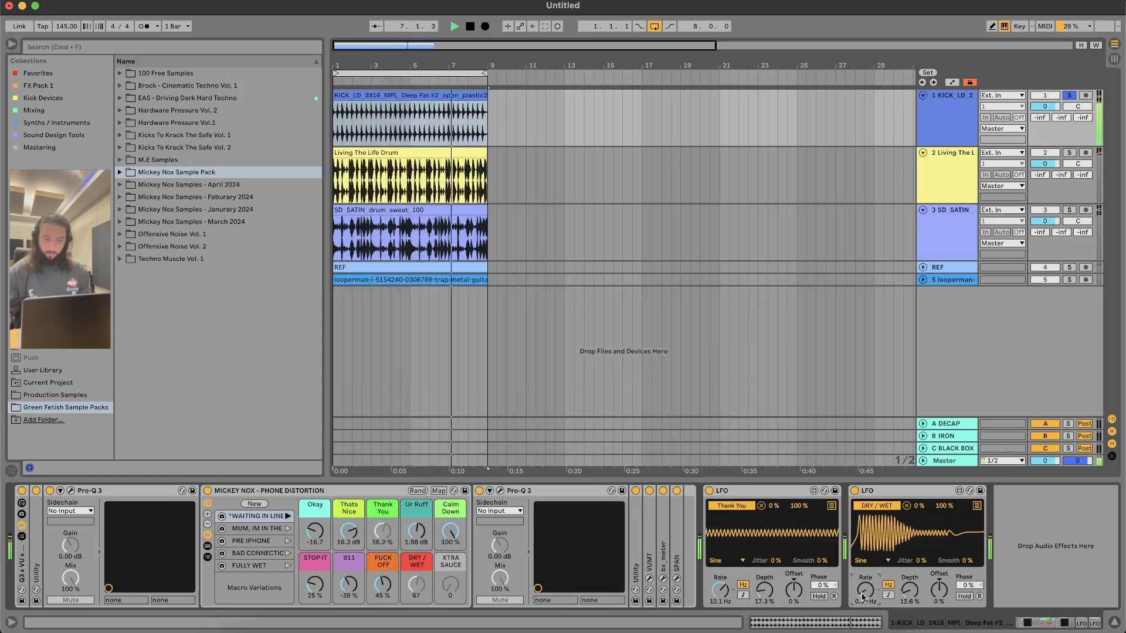
drag(770, 597, 770, 563)
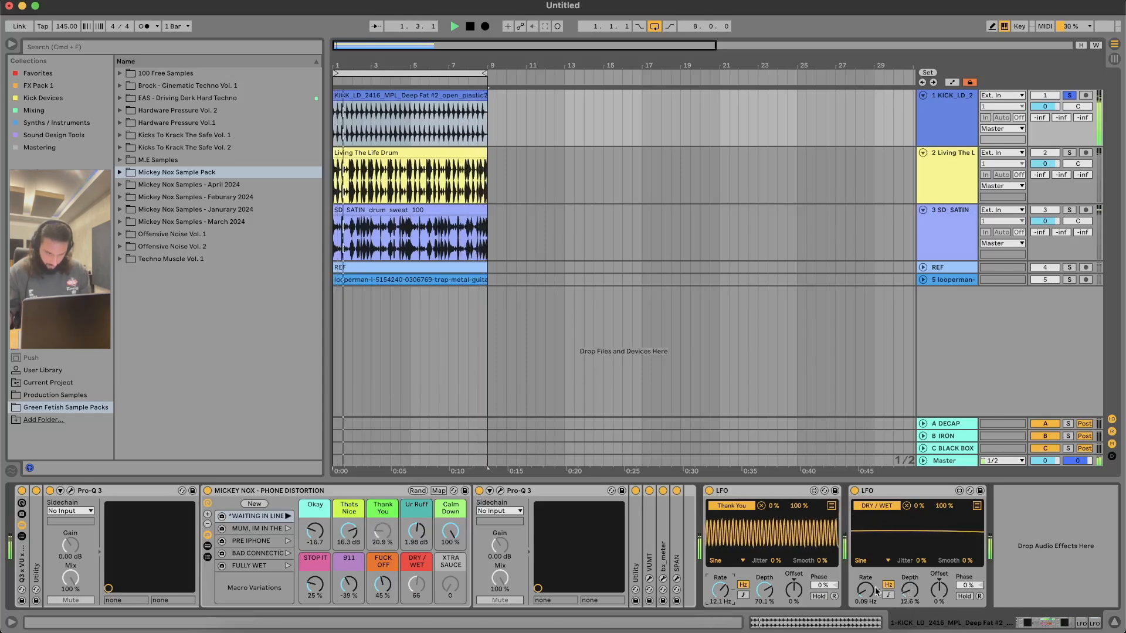
Step: Set the DRY / WET LFO to 24.1 Hz with 56.7% depth and the Thank You LFO to 0.25 Hz with 55.1% depth, and stop playback
drag(866, 590, 867, 544)
drag(915, 587, 915, 559)
drag(720, 590, 720, 625)
drag(764, 590, 764, 629)
drag(720, 590, 720, 540)
drag(764, 590, 764, 560)
mouse_move(720, 590)
mouse_down()
mouse_move(720, 622)
mouse_move(720, 594)
mouse_up()
key(space)
Step: Remap the first LFO to Calm Down at 2.82 Hz and set the DRY / WET LFO's rate to 0.13 Hz during playback
click(761, 505)
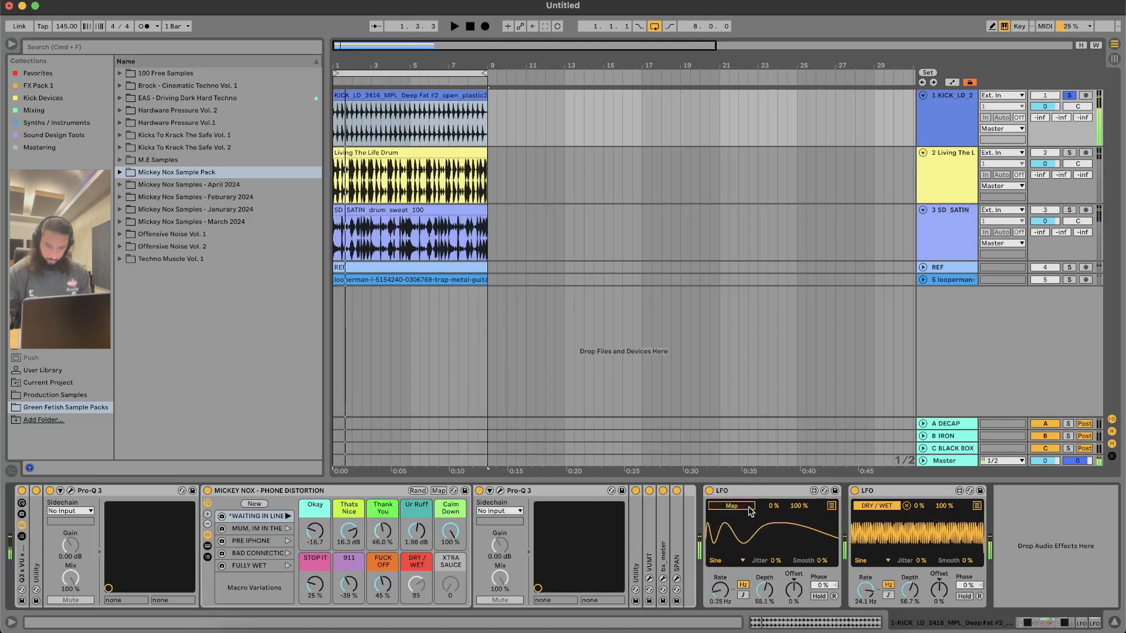
click(450, 531)
key(space)
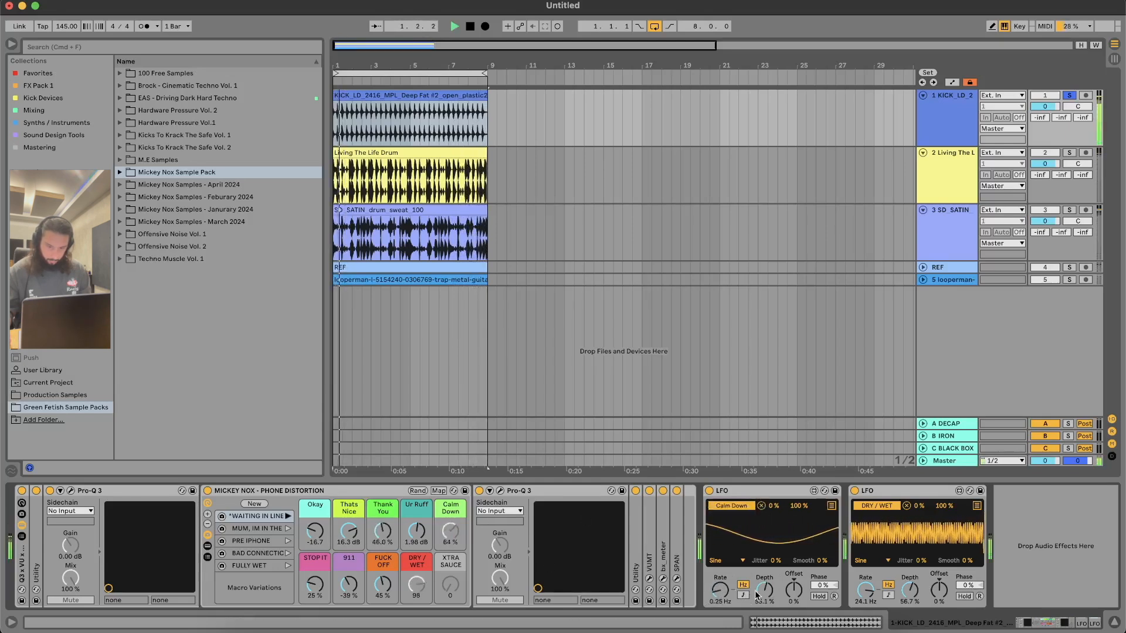
drag(720, 590, 720, 569)
drag(865, 590, 866, 631)
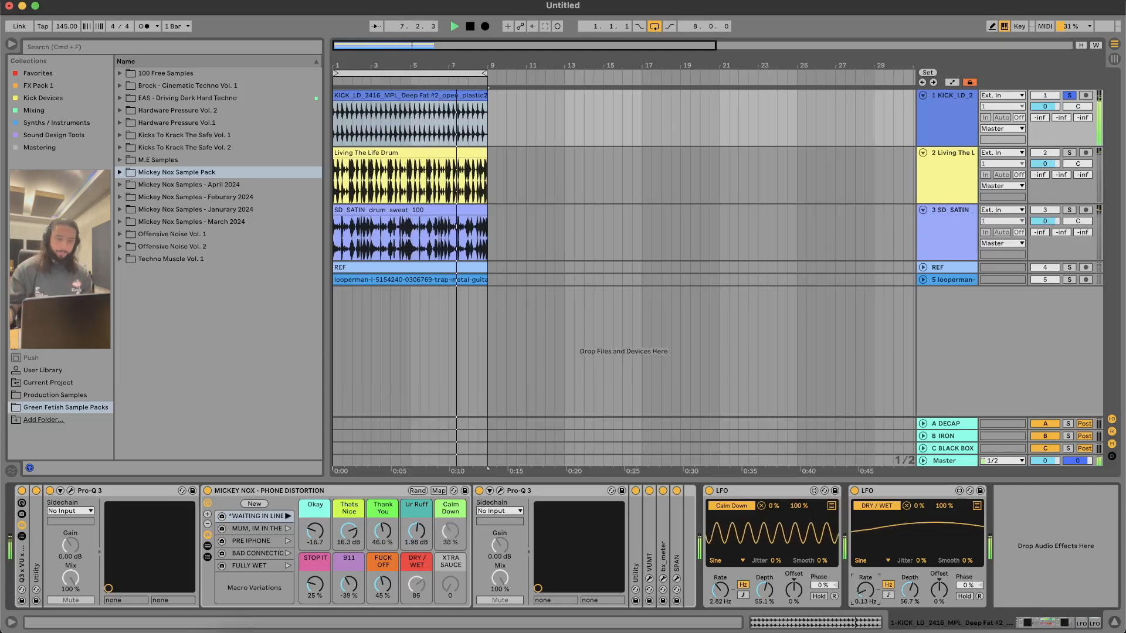
Step: Stop playback and delete both LFO devices from the kick track
key(space)
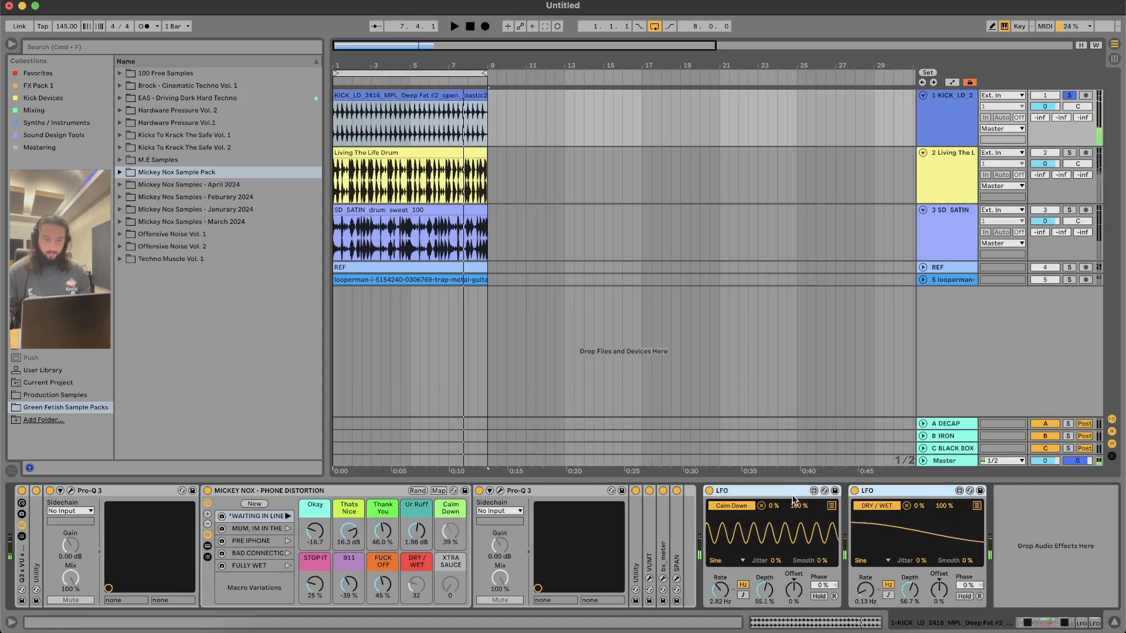
key(Delete)
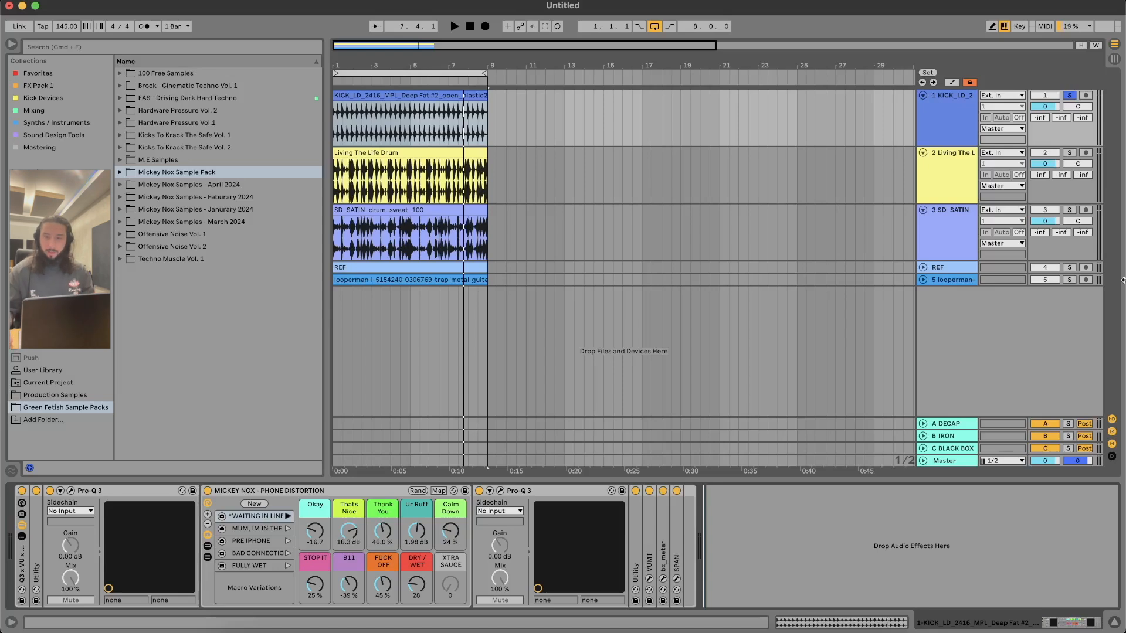
Step: Solo the Living The Life Drum track, play it briefly and stop playback
click(1068, 155)
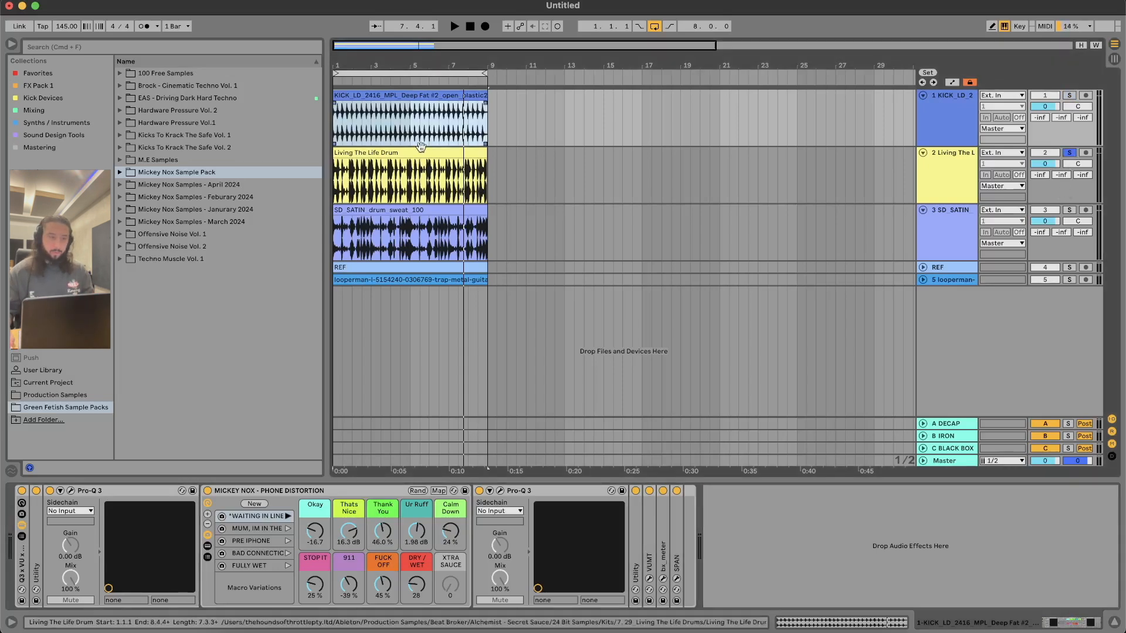
key(space)
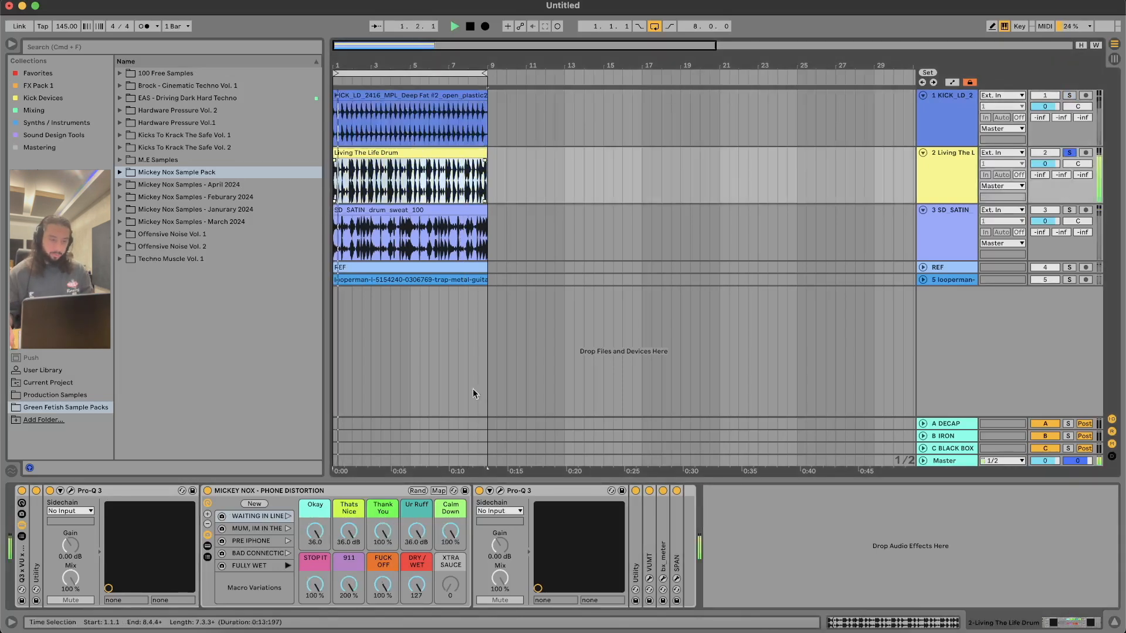
click(399, 152)
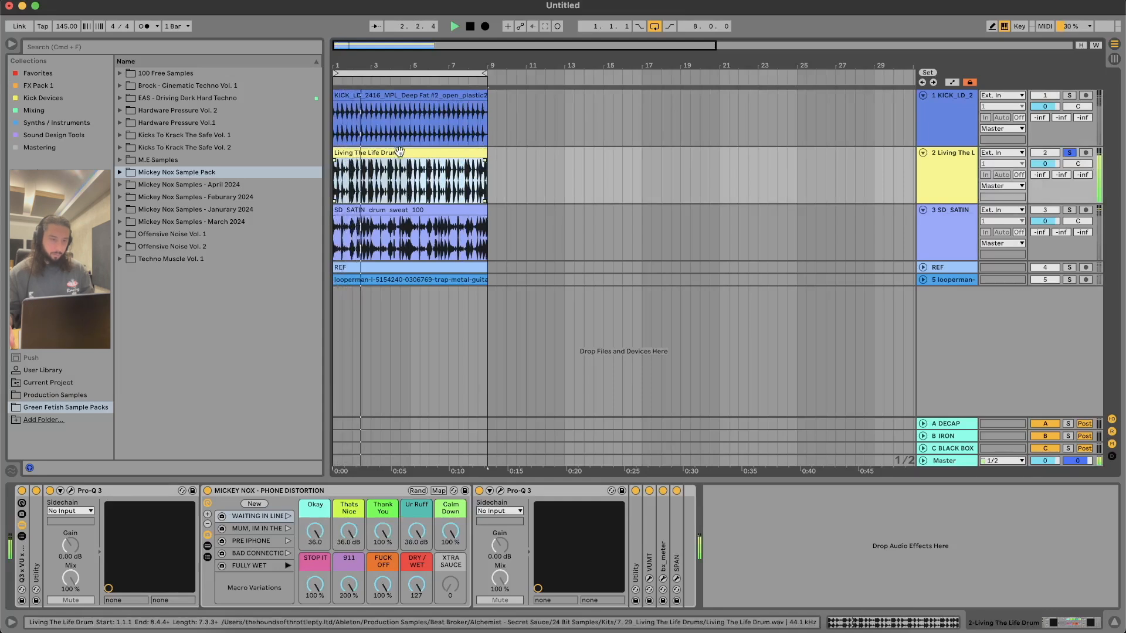
key(space)
Step: Duplicate the Living The Life Drum track and play the copy in solo before stopping
click(954, 166)
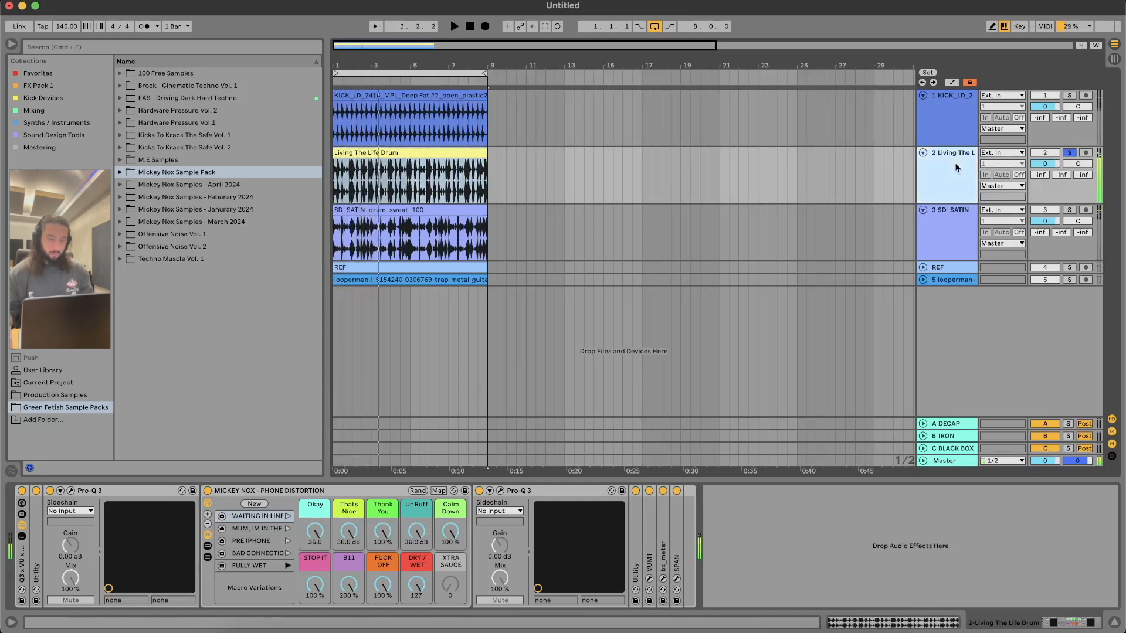
key(super+d)
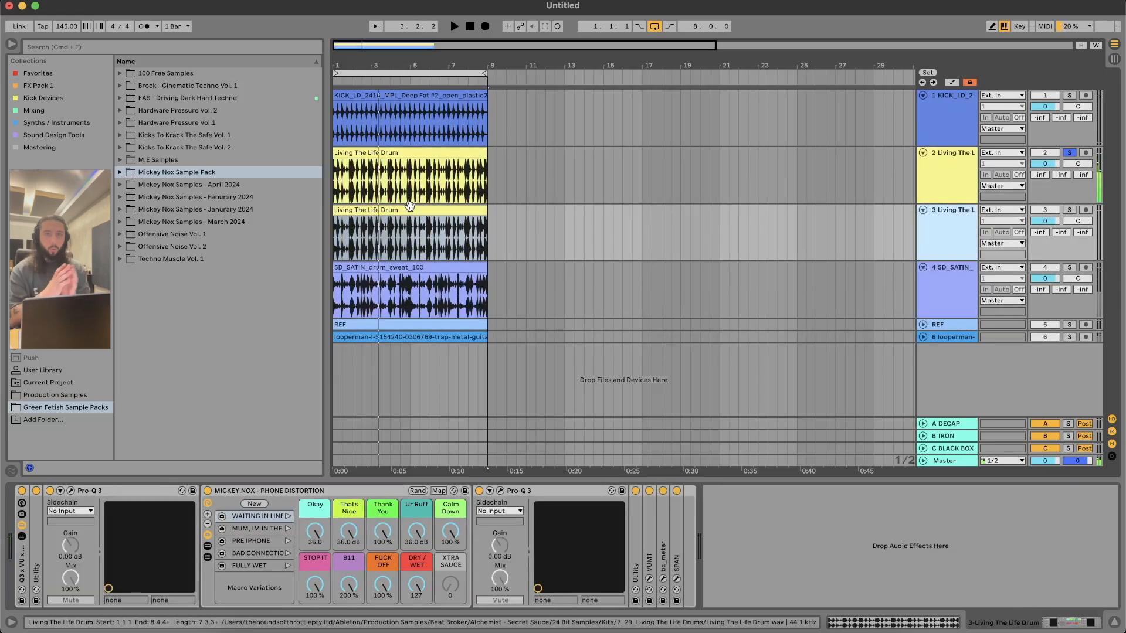
click(365, 324)
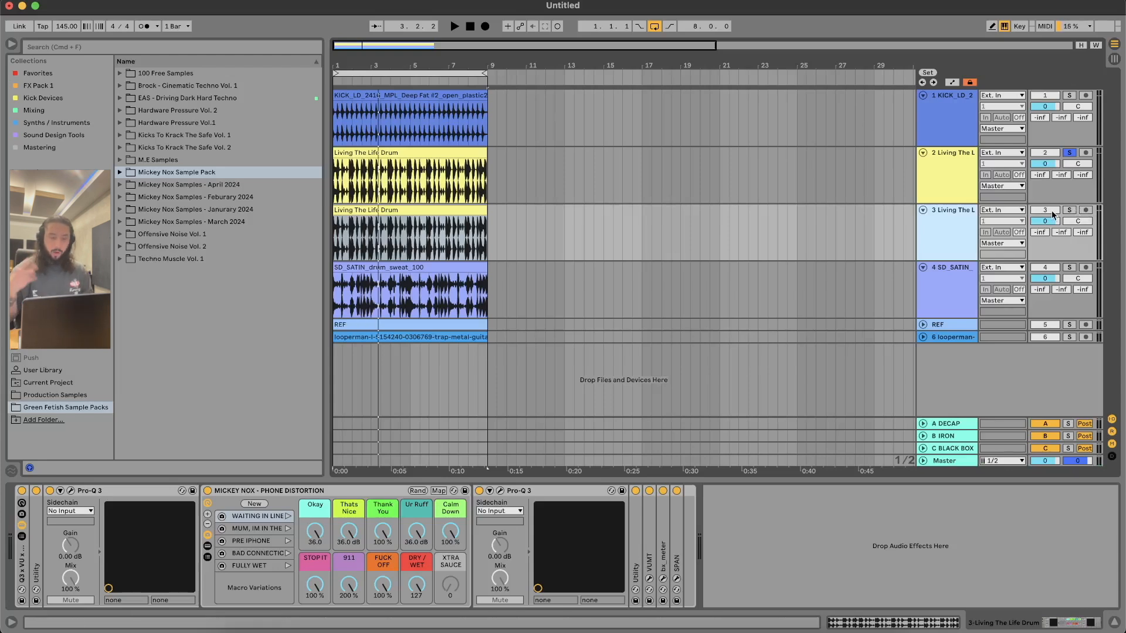
click(1070, 210)
key(space)
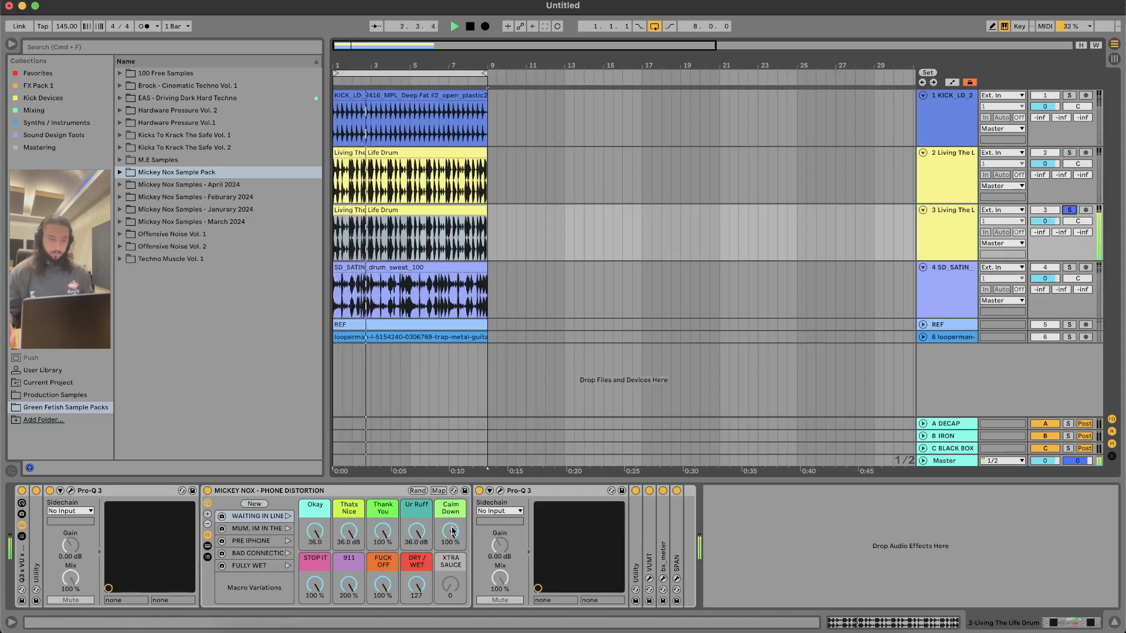
click(405, 242)
key(space)
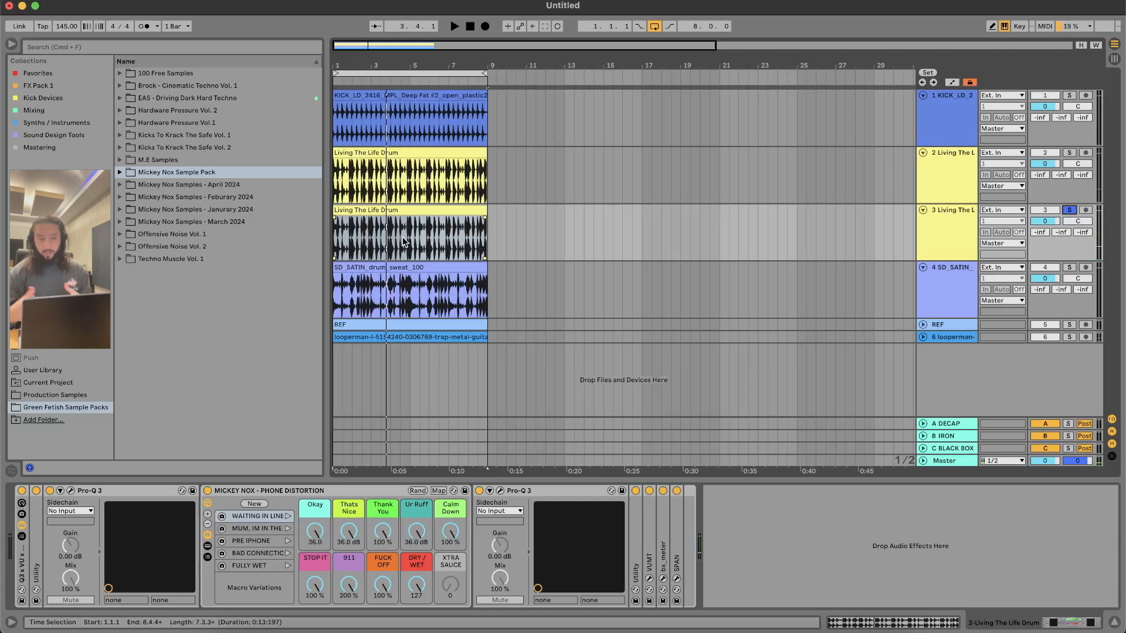
Step: Play the SD_SATIN drum track in solo with the FULLY WET variation, setting Okay to 36.0 and Thats Nice to 25.8 dB
click(1070, 267)
key(space)
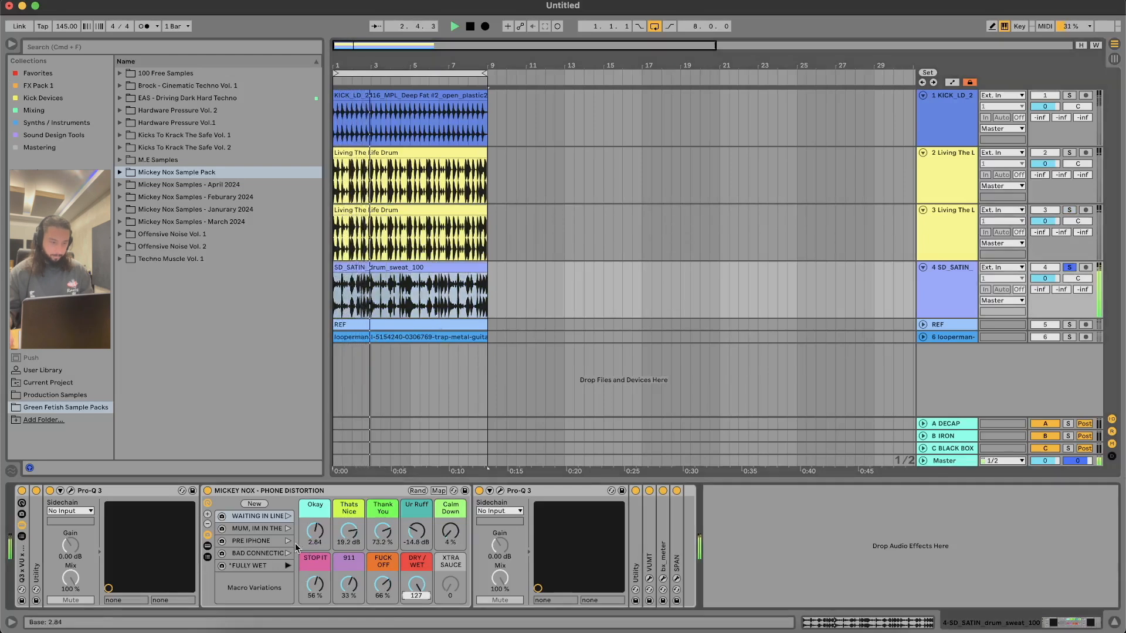
click(287, 566)
drag(312, 533, 312, 532)
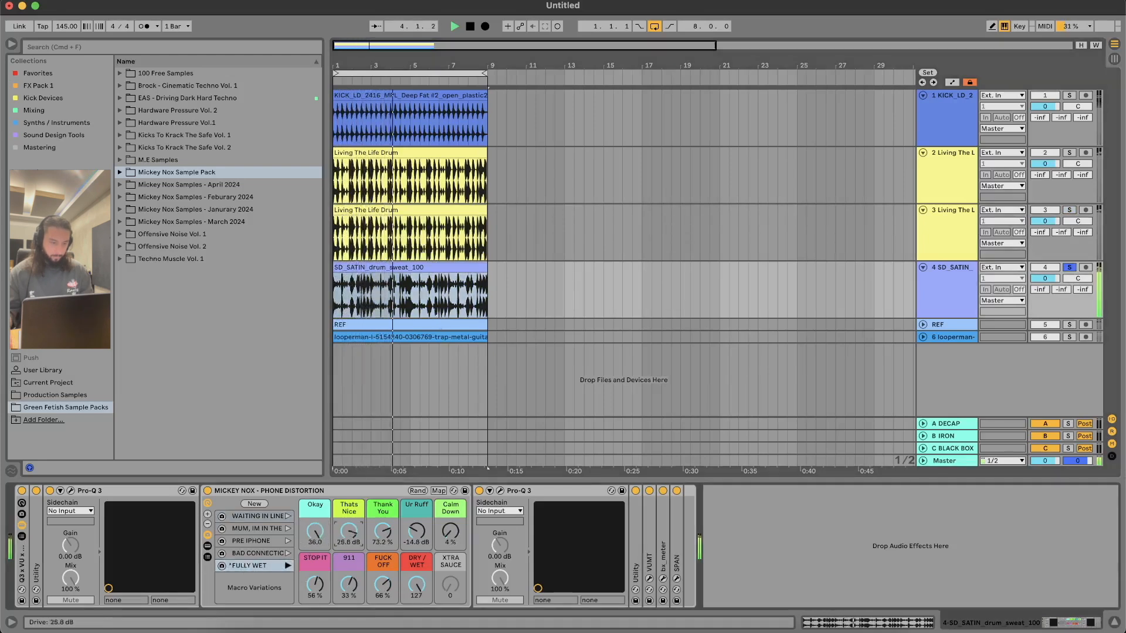
Step: Recall PRE IPHONE, set FUCK OFF and Thank You to 100%, Thats Nice to -5.39 dB, Ur Ruff to -36.0 dB and STOP IT to 87%, and stop playback
click(288, 541)
drag(384, 598, 378, 554)
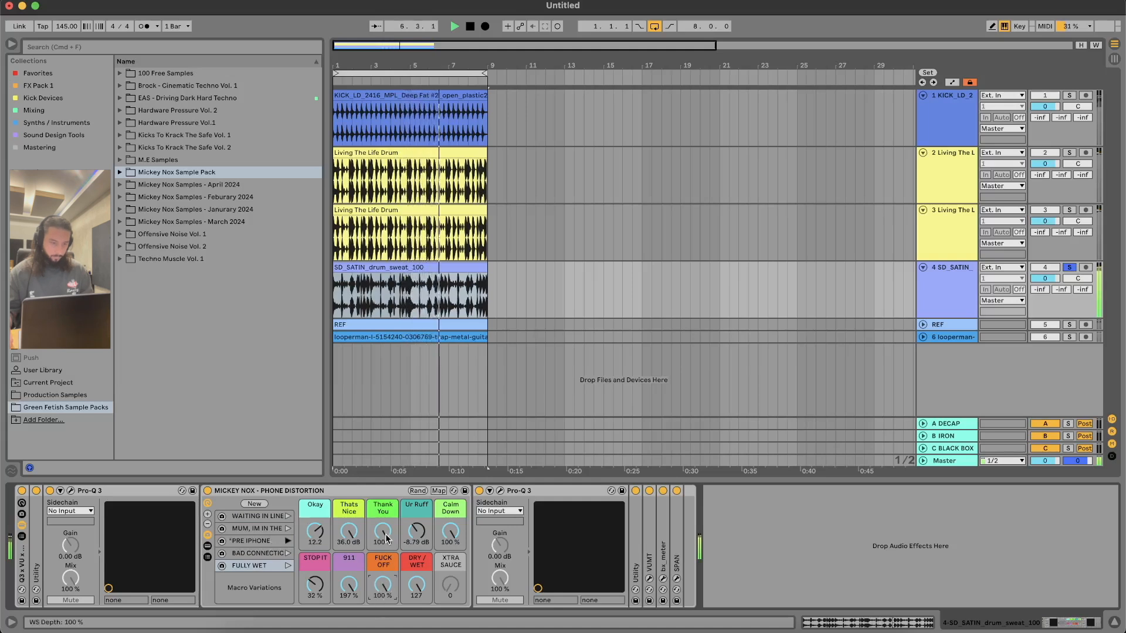
drag(383, 532, 387, 535)
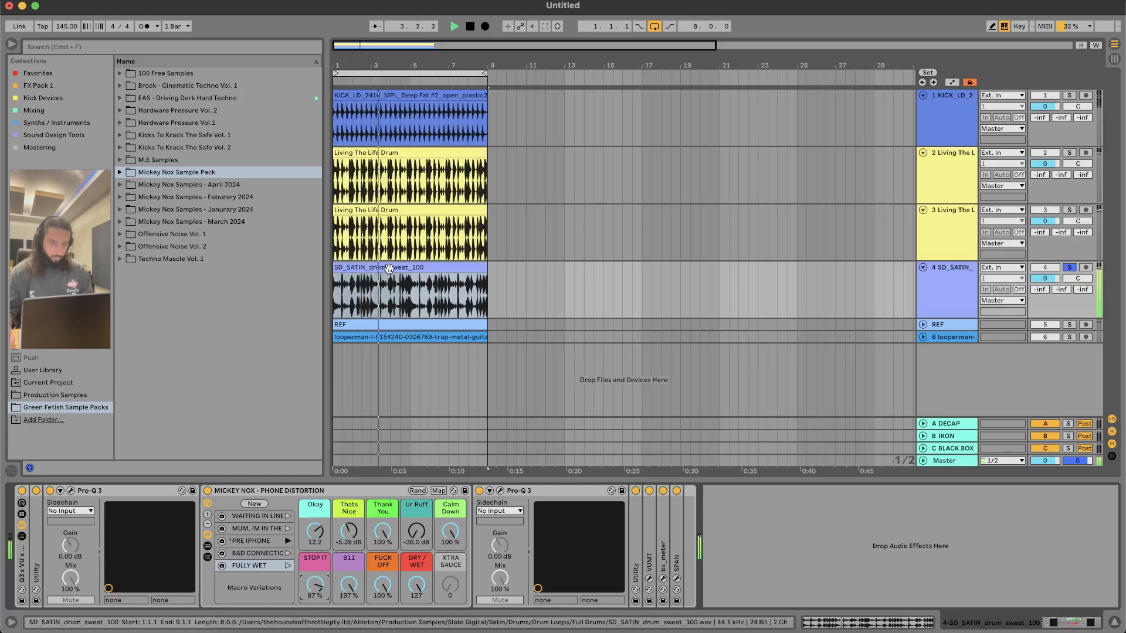
key(space)
Step: Duplicate the SD_SATIN drum track, then freeze and flatten the copy
click(923, 276)
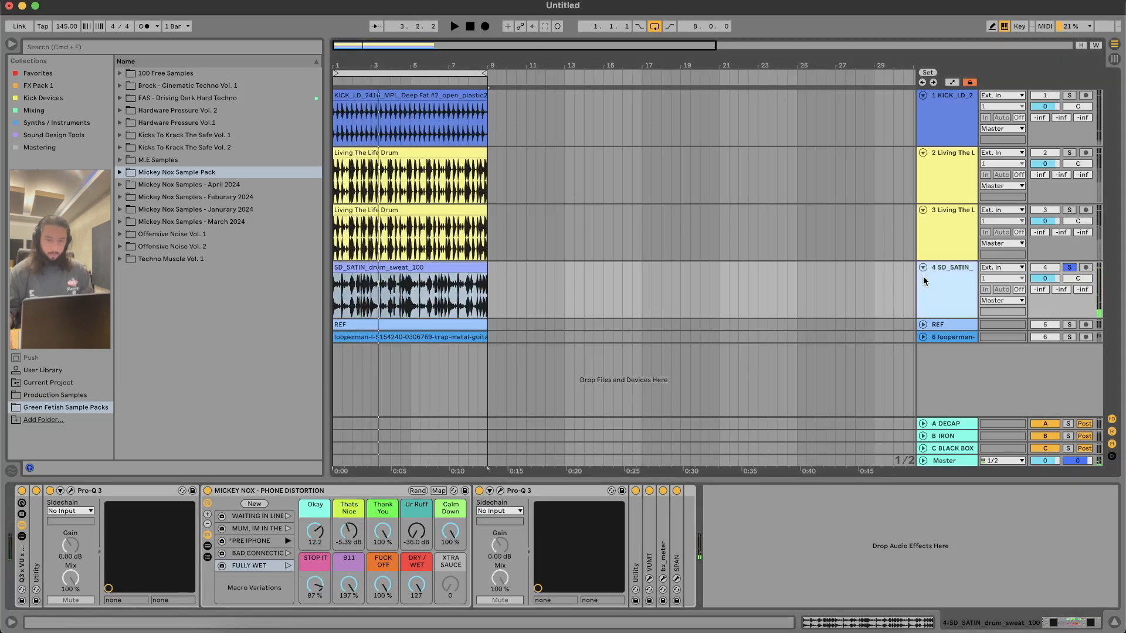
key(super+d)
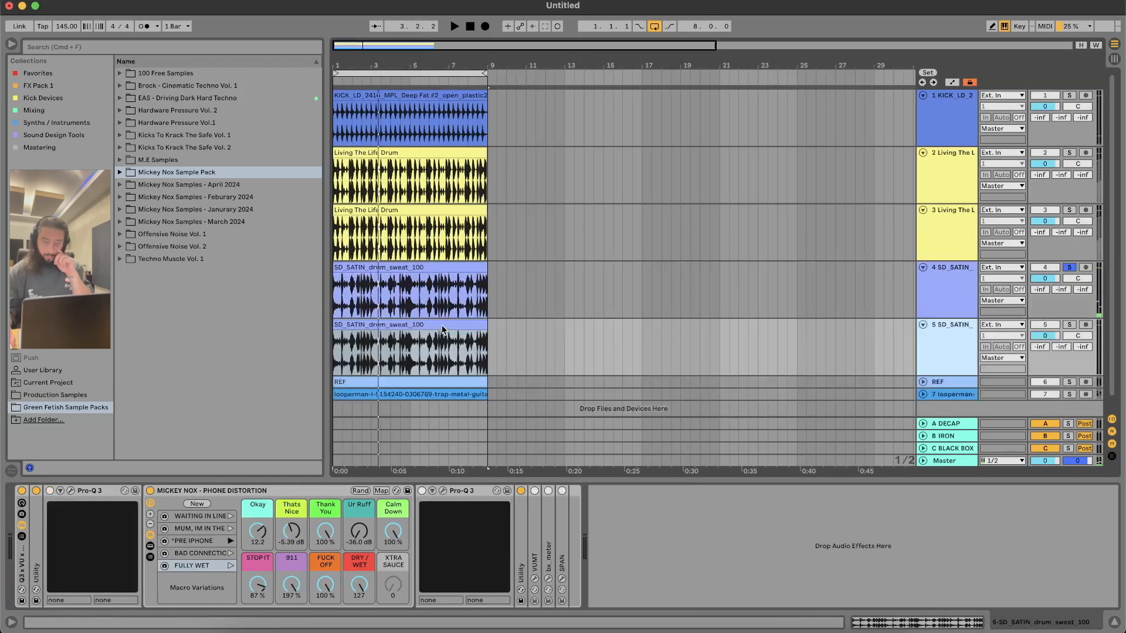
right_click(437, 299)
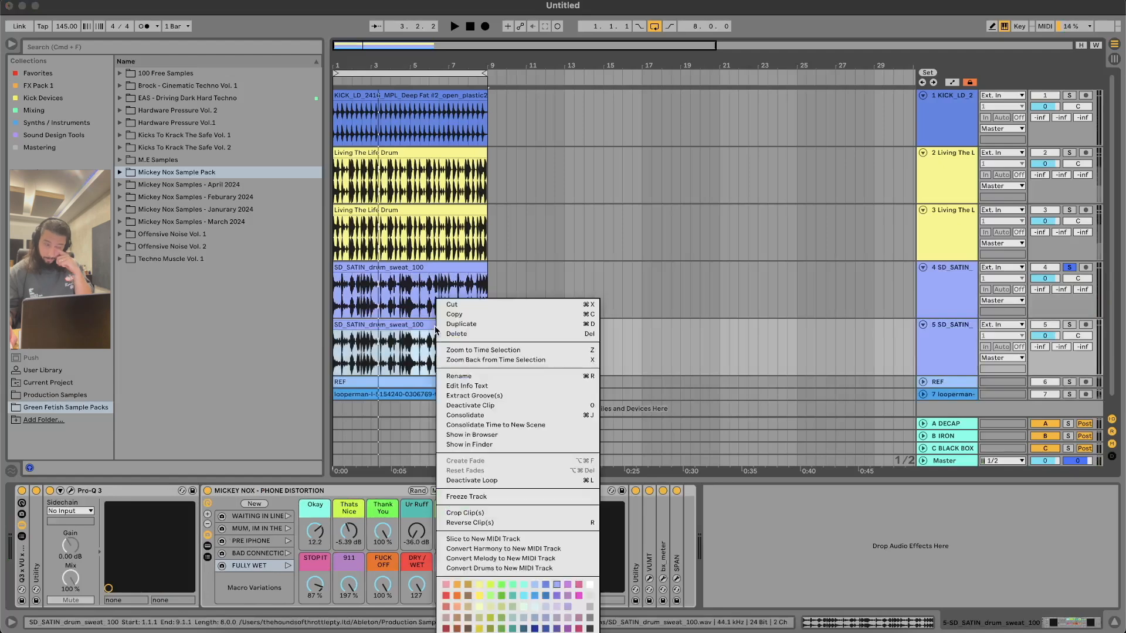
click(476, 497)
right_click(403, 328)
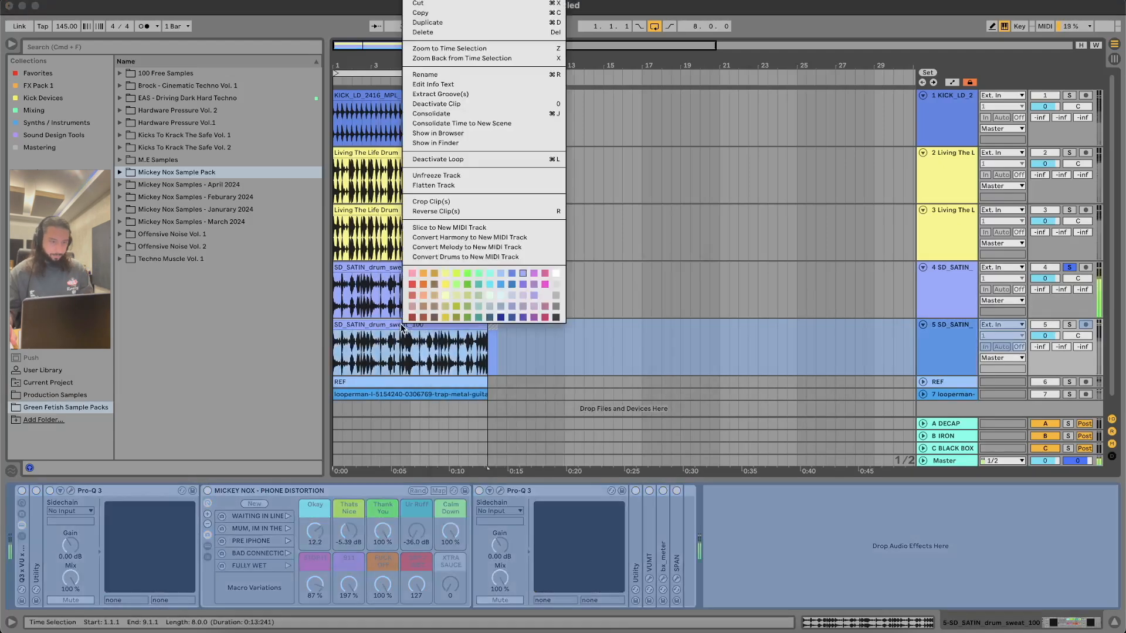
click(451, 187)
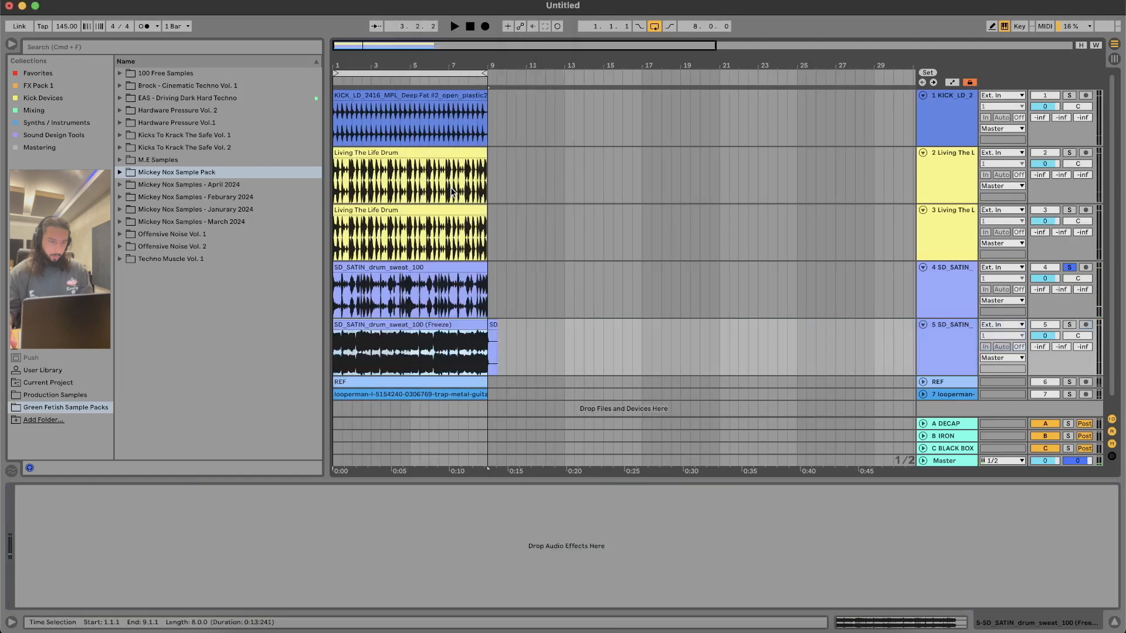
Step: Bypass the Phone Distortion rack on the original SD_SATIN track and play that track in solo
click(344, 348)
key(plus)
key(plus)
key(plus)
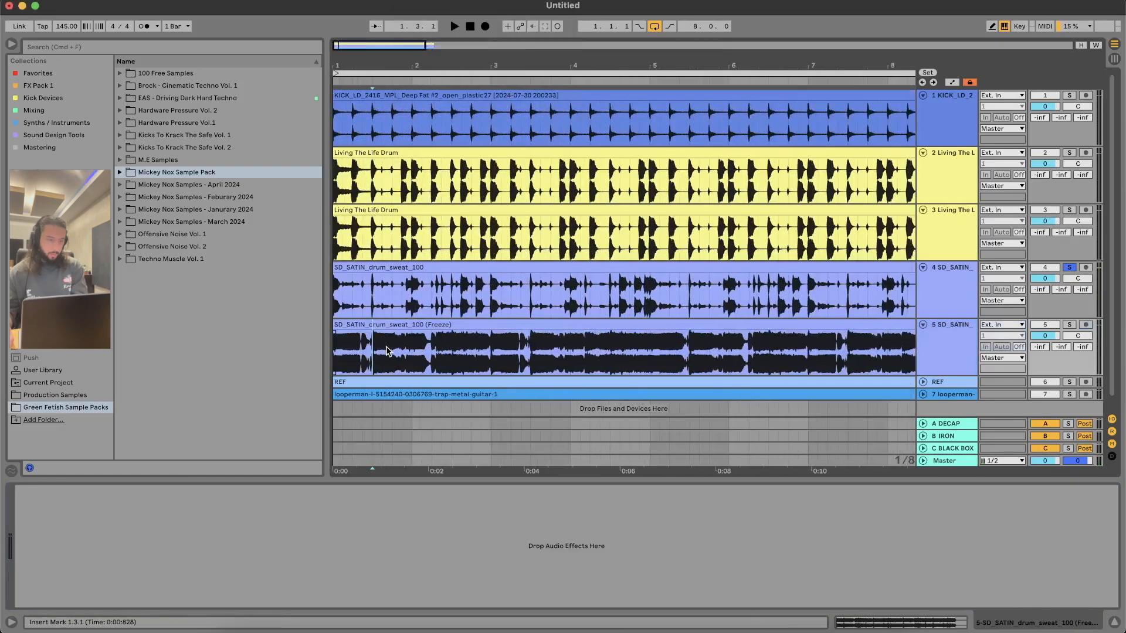
click(1067, 325)
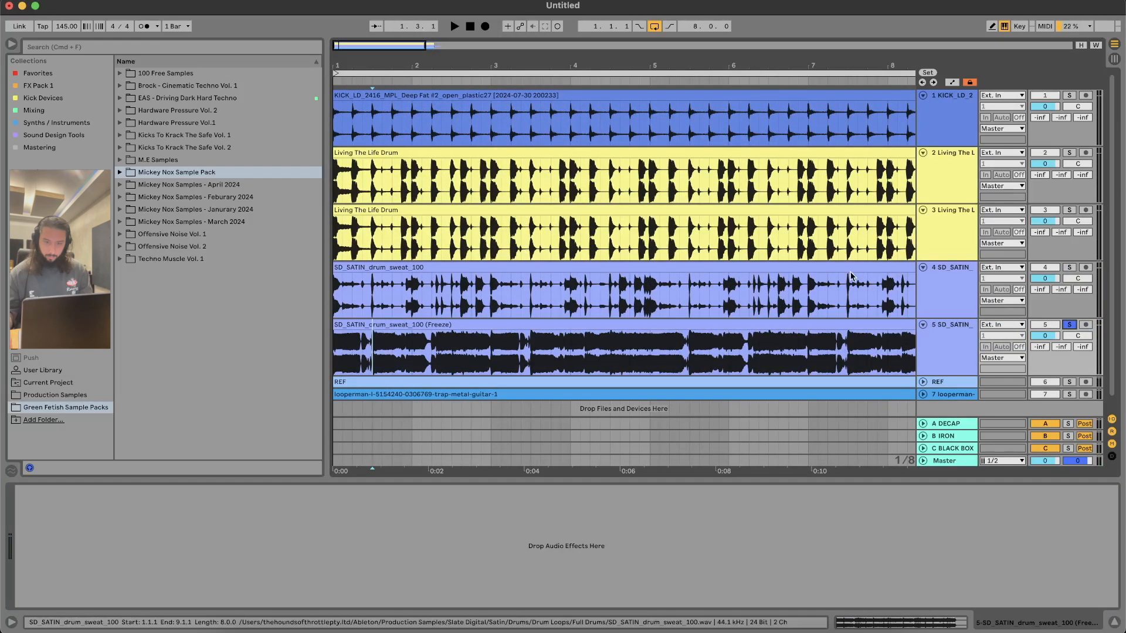
click(854, 269)
click(205, 491)
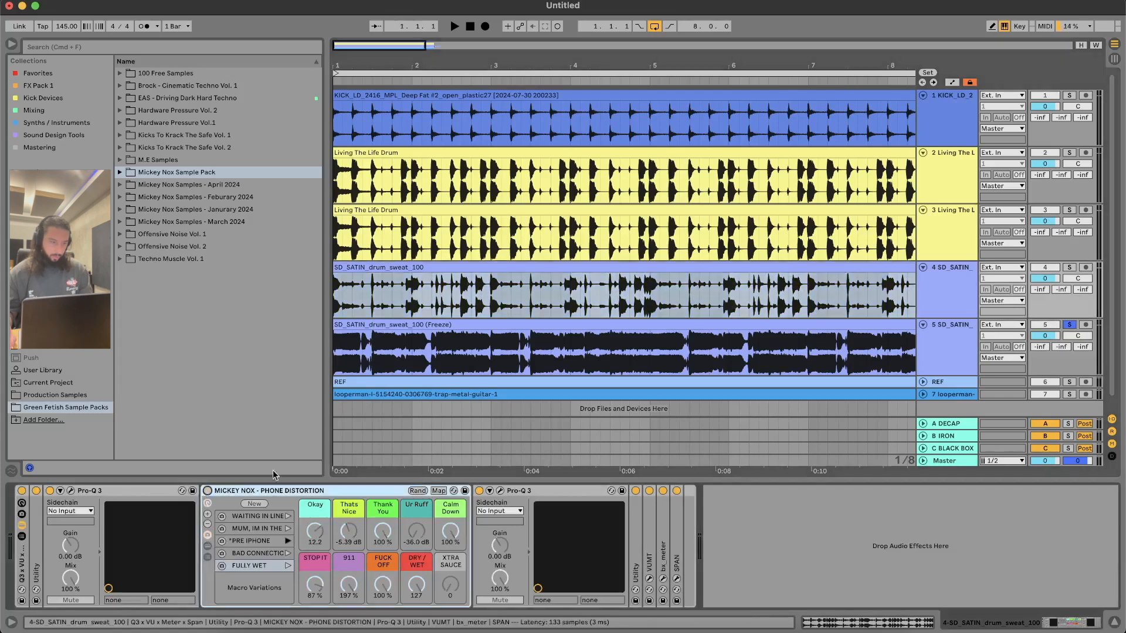
key(space)
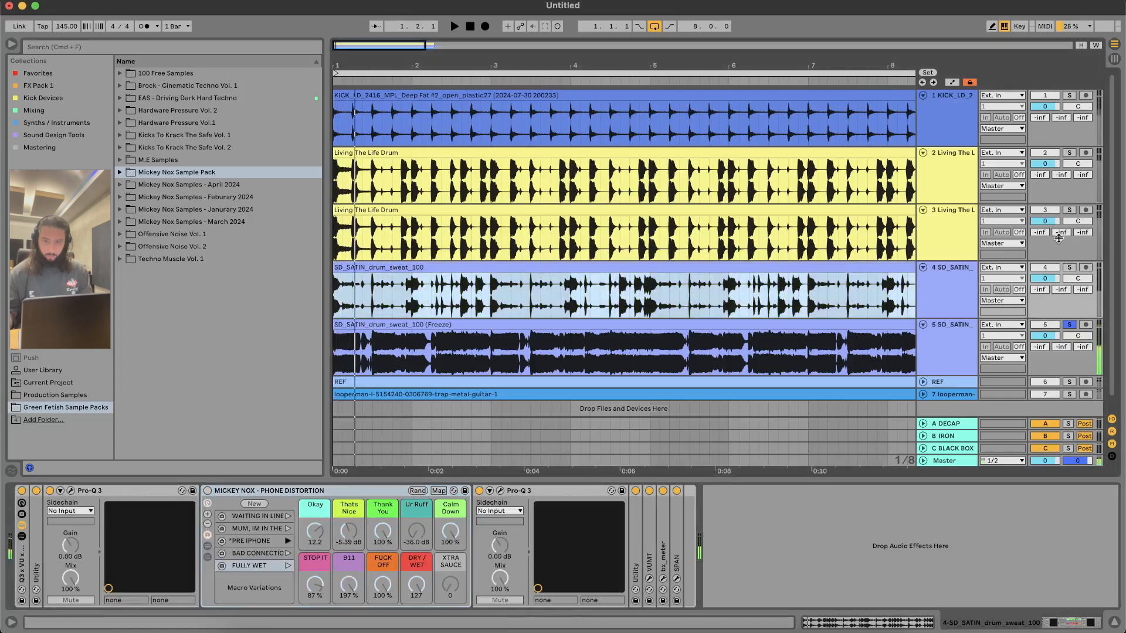
click(1070, 268)
key(space)
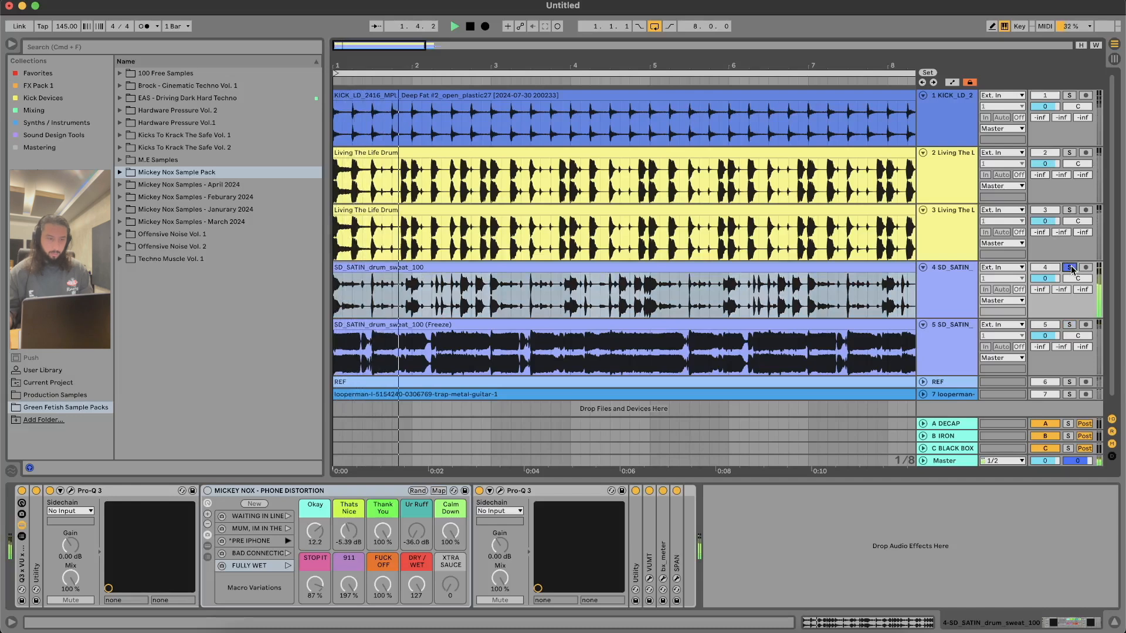
key(space)
Step: Loop the range from 1.1.1 to 1.3.1 and compare the original SD_SATIN drums with the soloed flattened copy during playback
drag(373, 301, 329, 300)
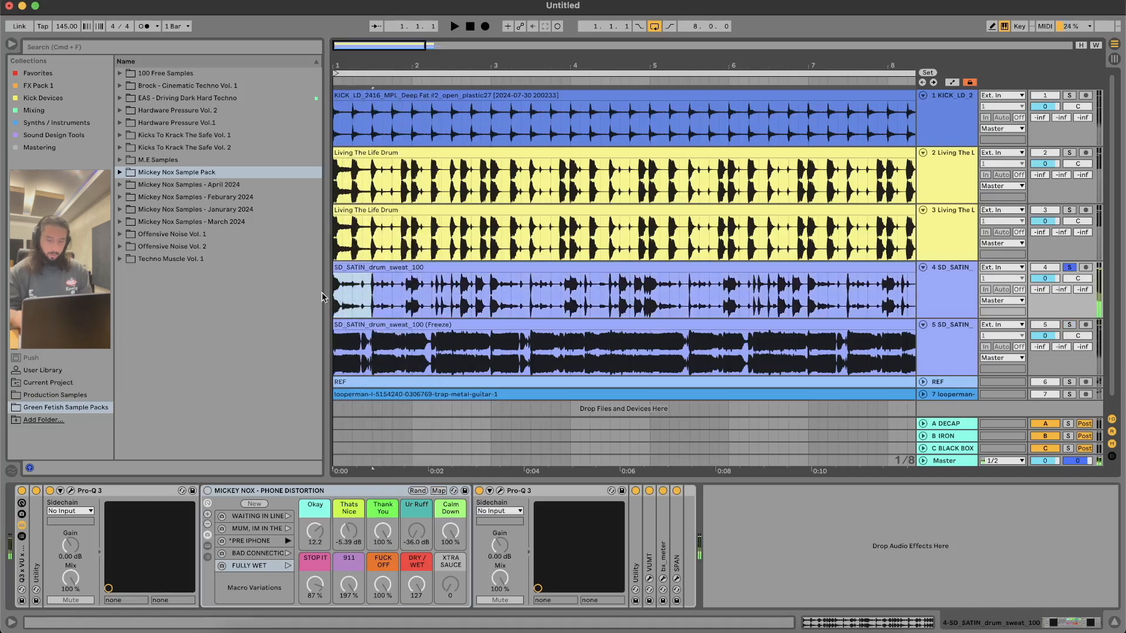
key(super+l)
key(super+k)
key(space)
key(super+k)
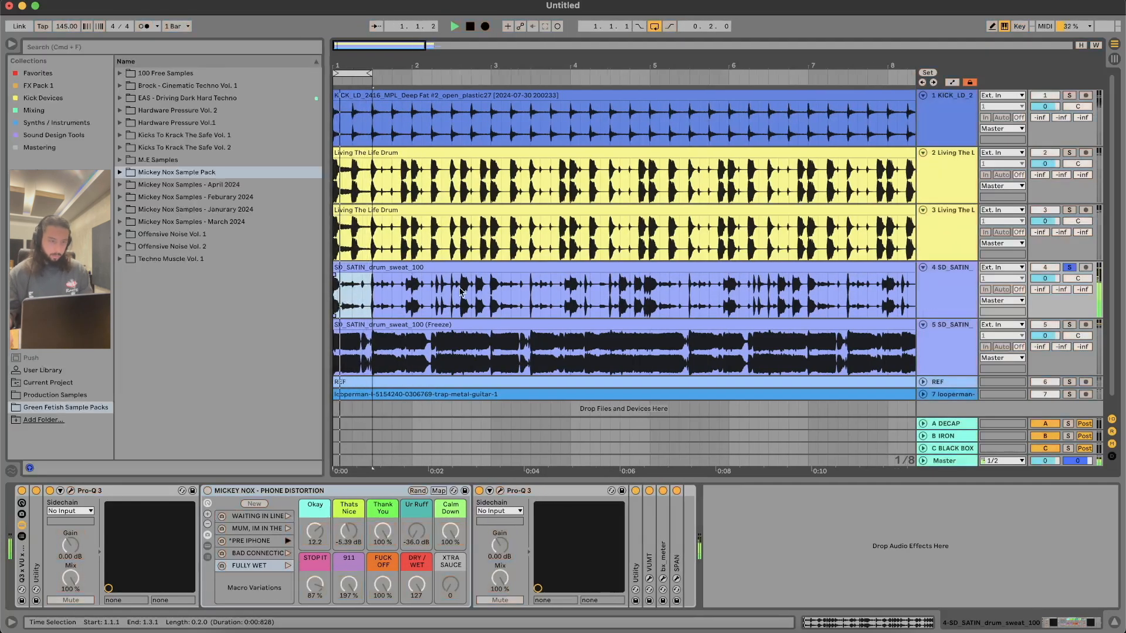
click(1069, 324)
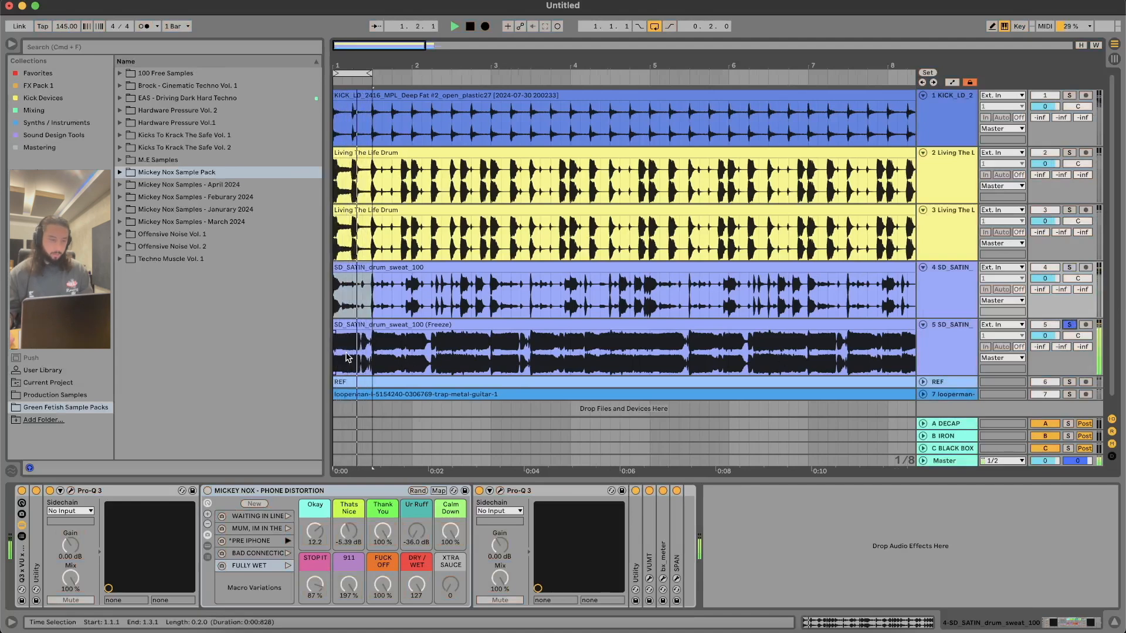
Step: Split the flattened SD_SATIN clip at 1.3.1 and shape fades on its first two-beat segment
click(336, 337)
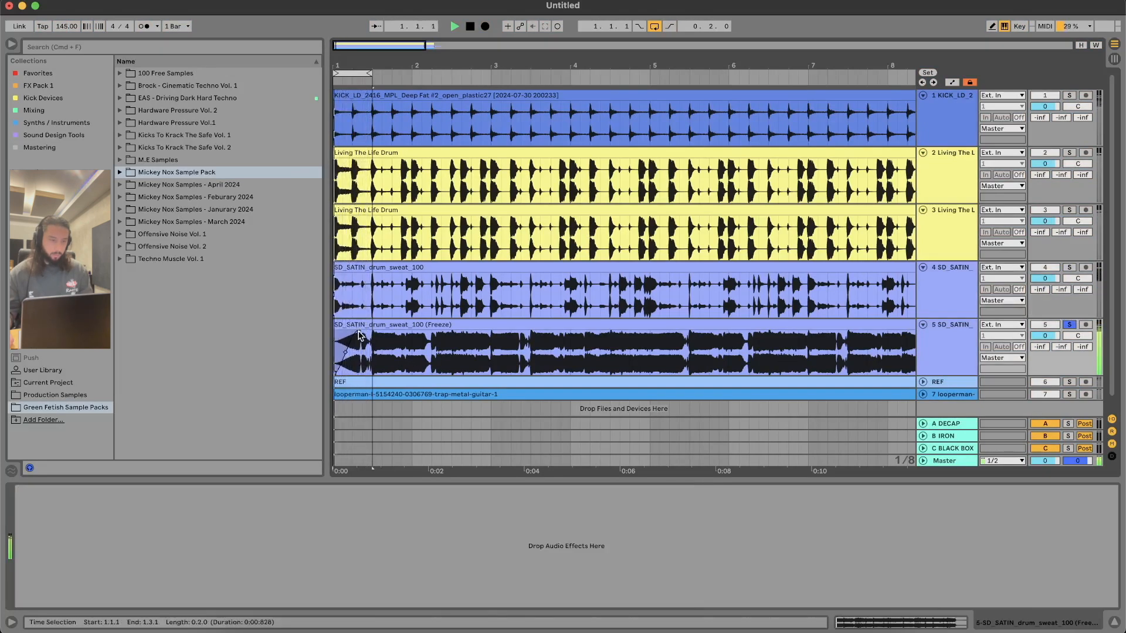
click(373, 338)
key(super+e)
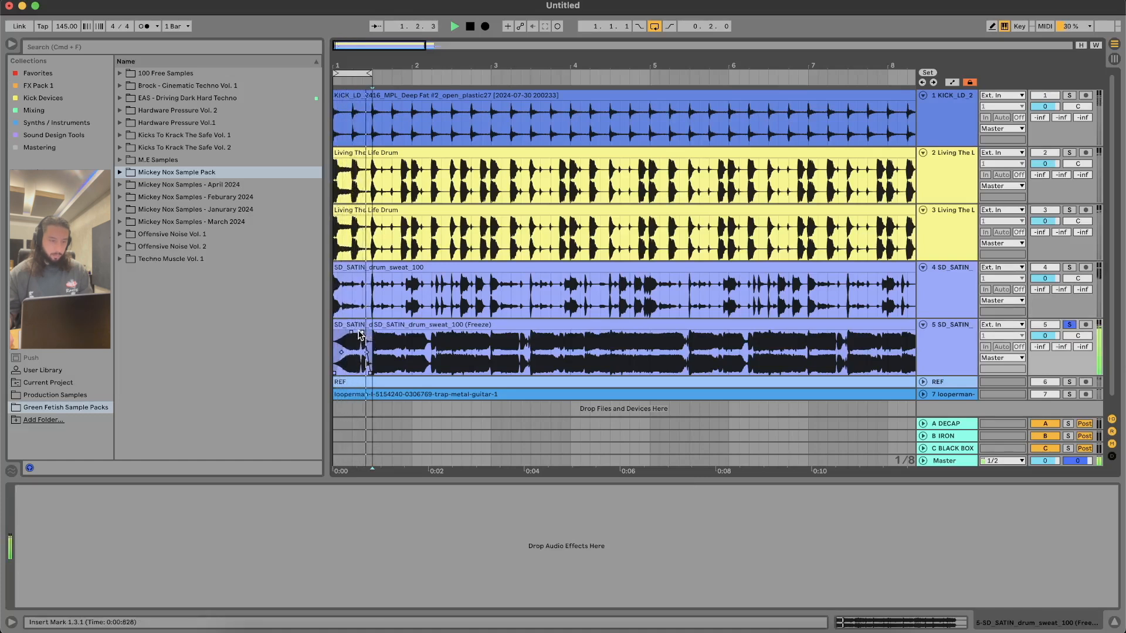
click(351, 336)
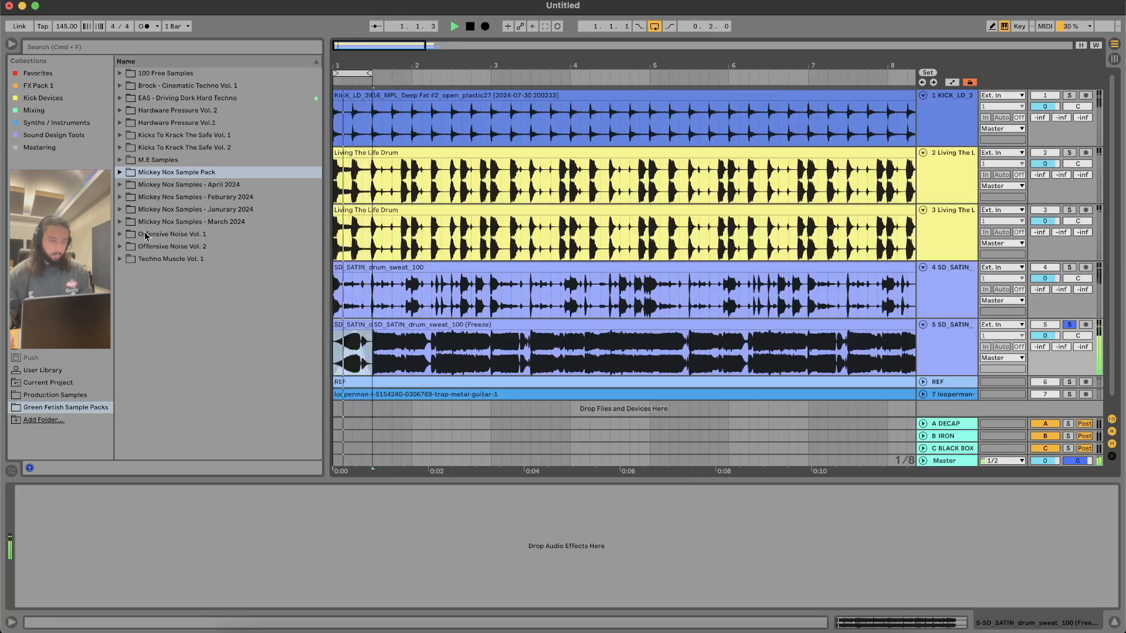
Step: Load the Mixing rack UT x Q3 x VU x Meter x Span.adg onto the flattened SD_SATIN track and close its metering windows
click(34, 110)
click(156, 112)
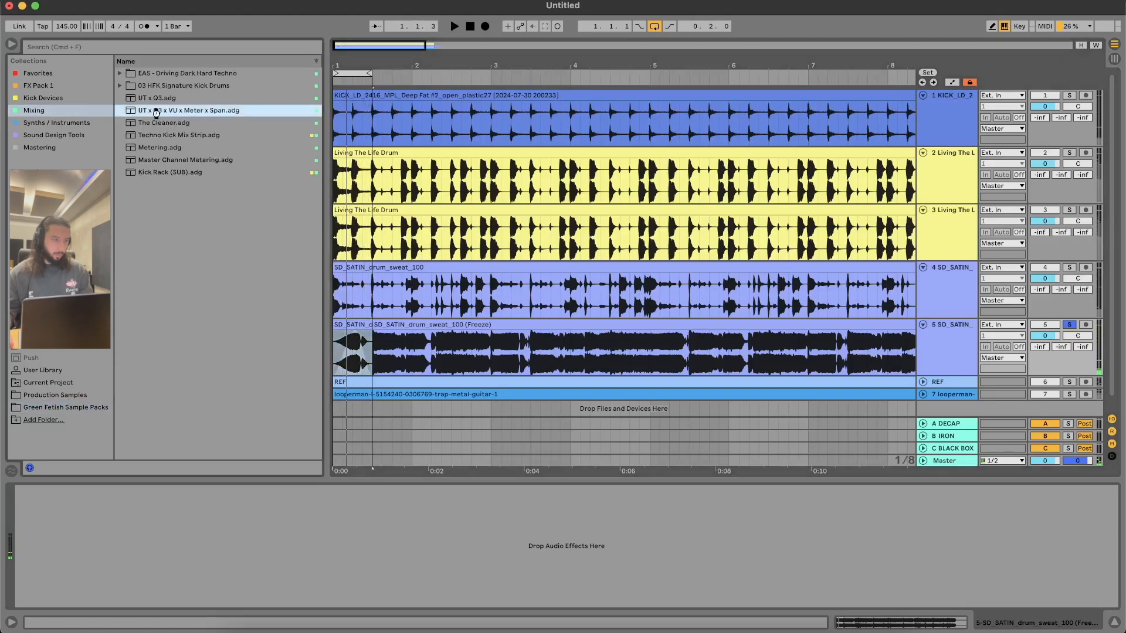
drag(519, 536, 517, 538)
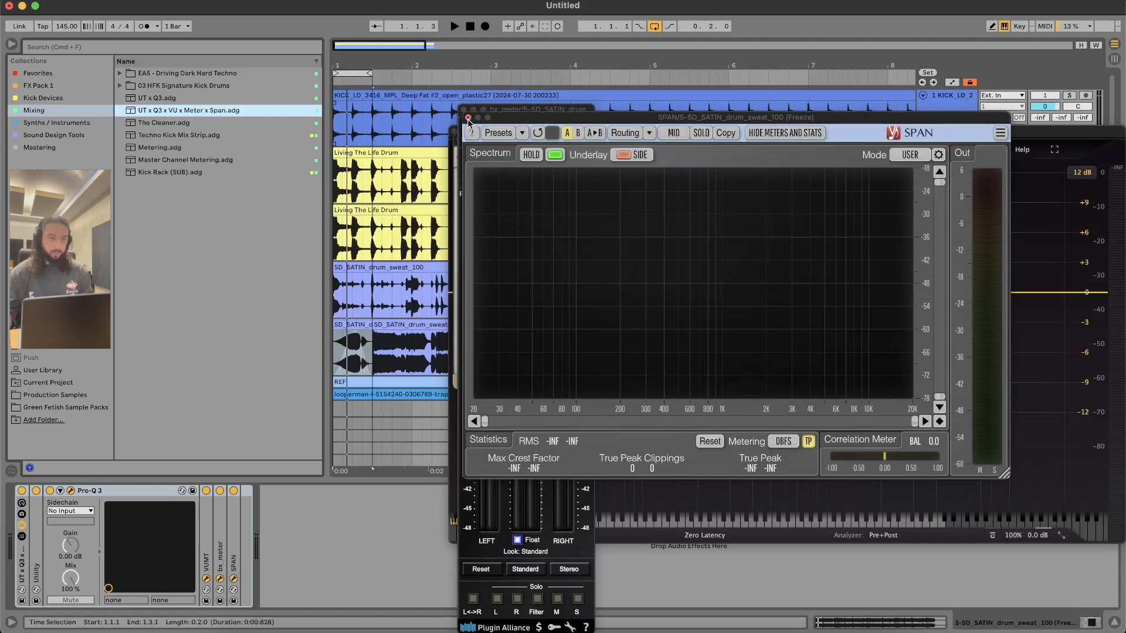
click(468, 119)
click(454, 131)
Step: Add a 12 dB/oct low cut at 116.50 Hz and a high-frequency bell cut of about 3 dB in Pro-Q 3, then close it
click(480, 292)
drag(480, 292, 654, 295)
key(space)
drag(1001, 295, 973, 319)
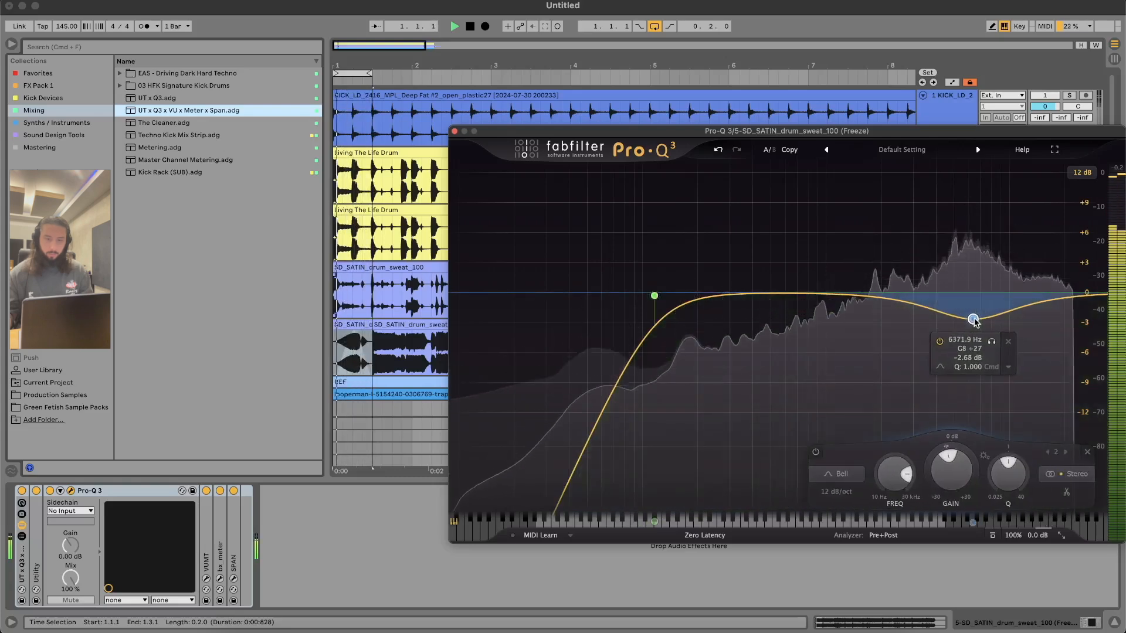
click(455, 131)
key(space)
Step: Play the flattened SD_SATIN clip from 1.3.1, stop playback and select the flattened track
click(358, 326)
key(space)
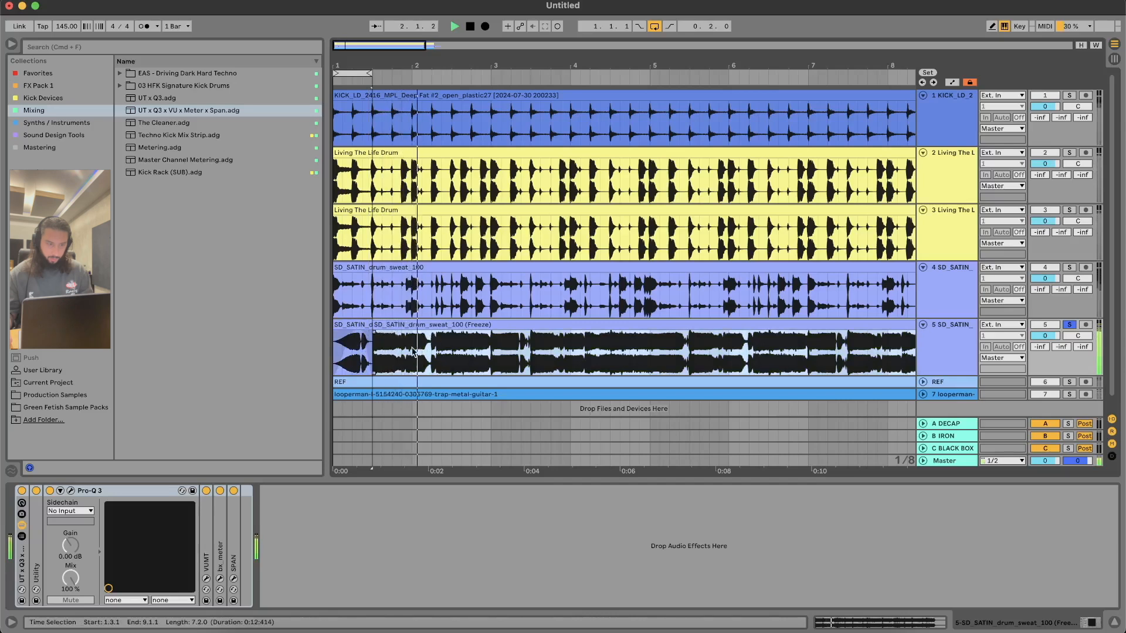
click(402, 352)
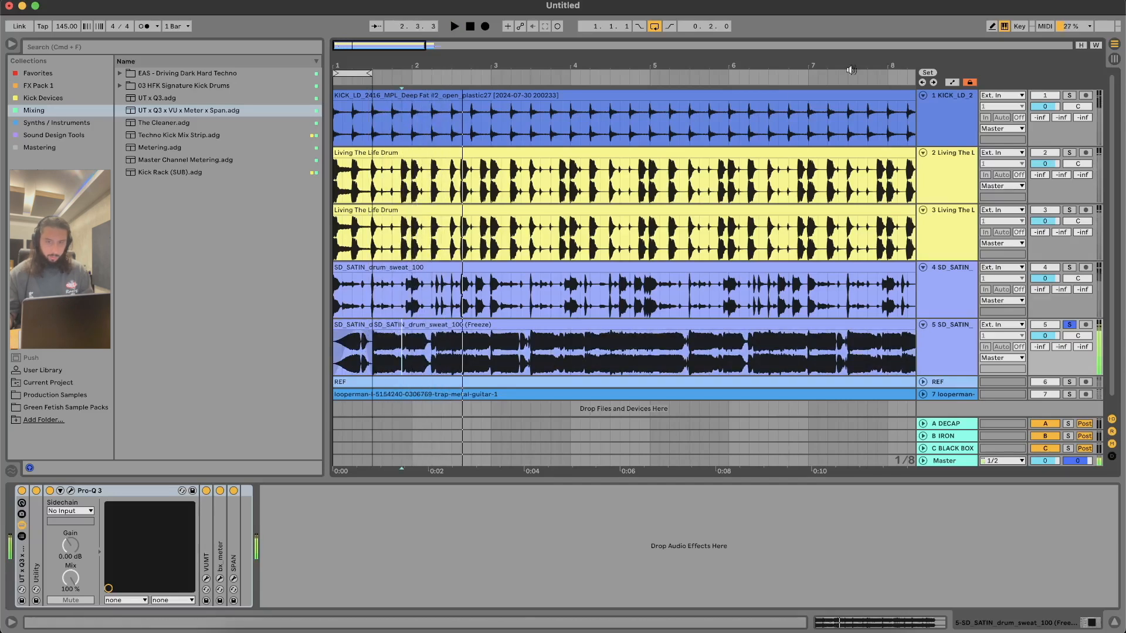
click(886, 96)
key(space)
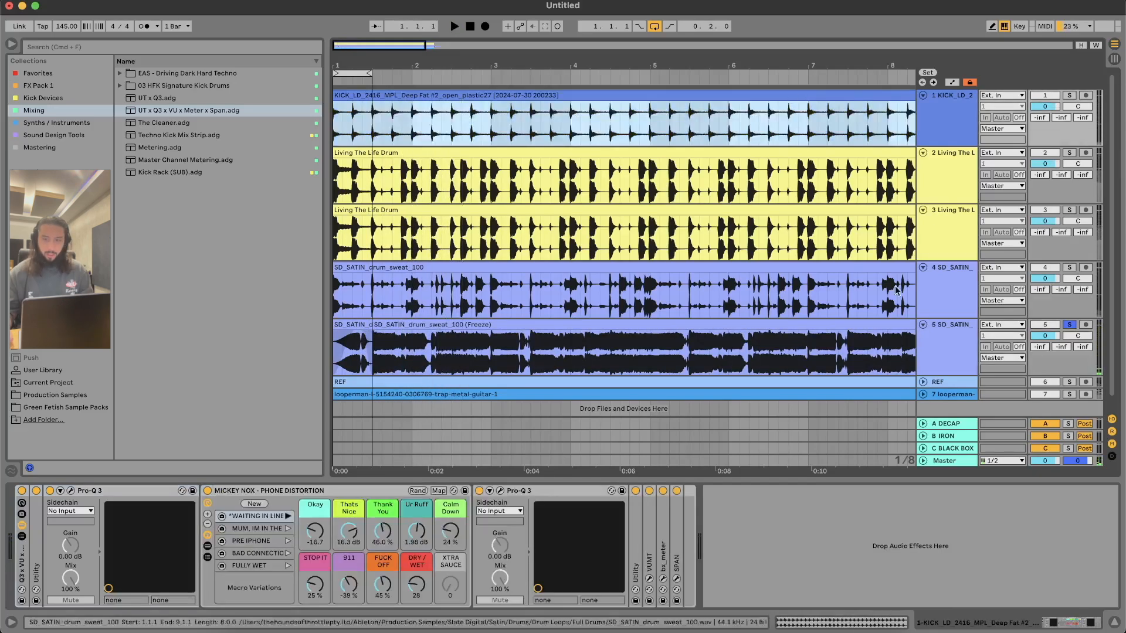
click(925, 343)
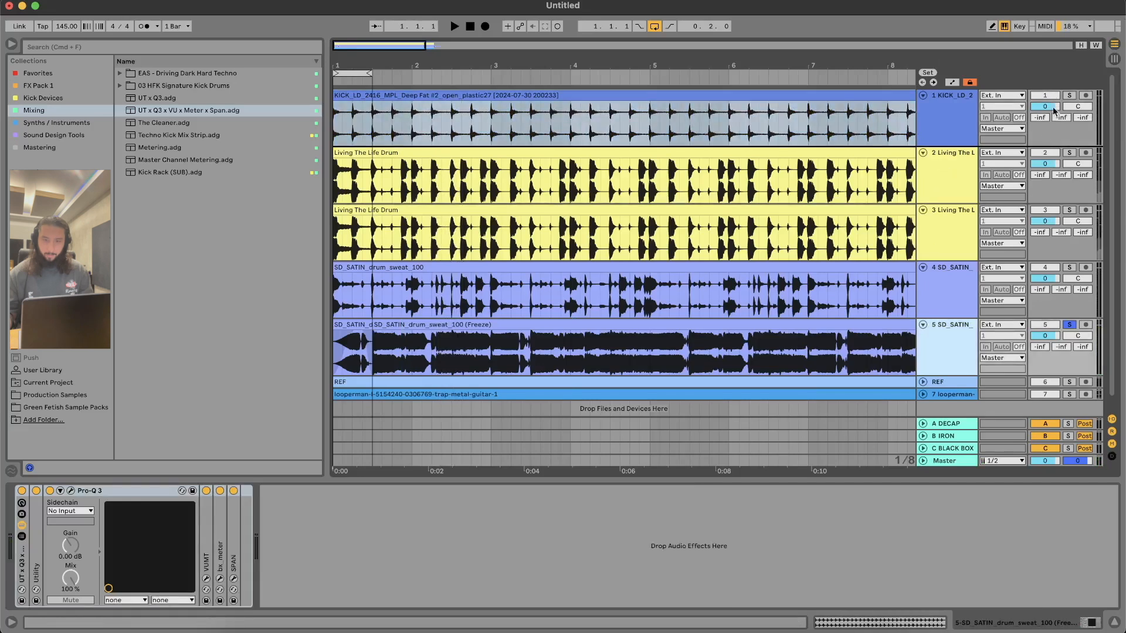
Step: Move the flattened SD_SATIN track directly below the kick track and audition the kick soloed
click(1068, 95)
key(space)
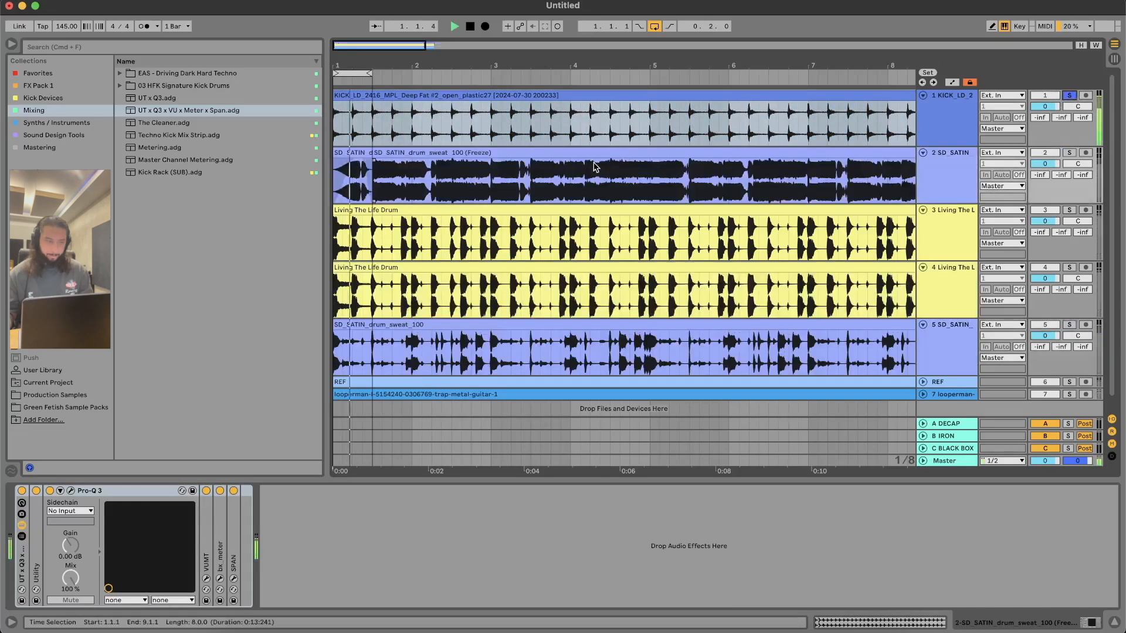
key(space)
click(342, 128)
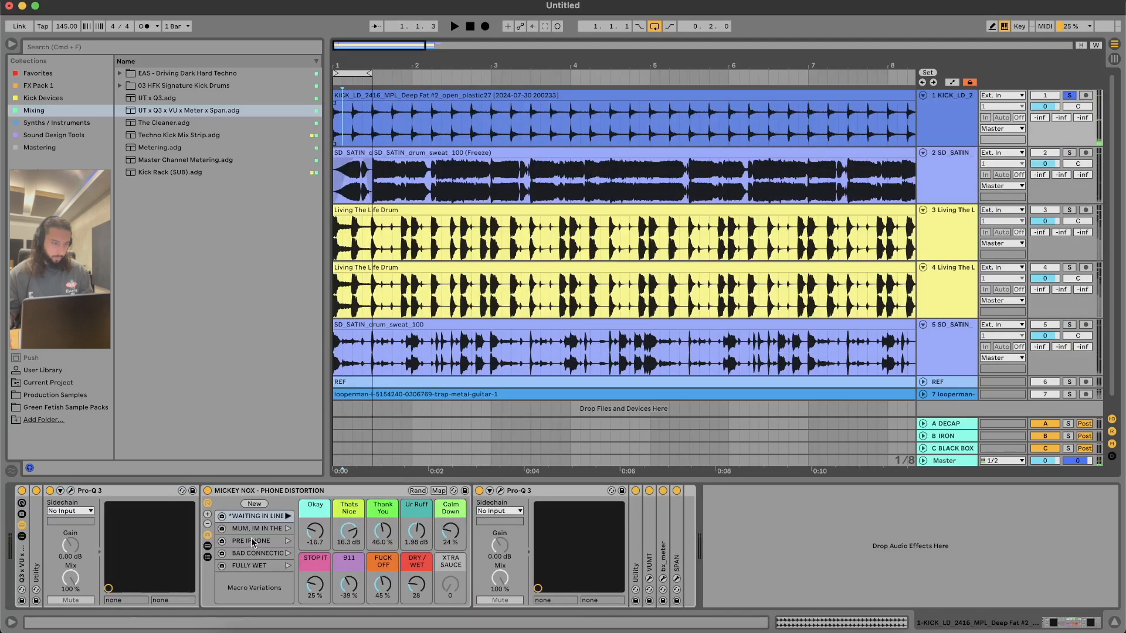
Step: Recall the WAITING IN LINE variation on the kick's phone distortion rack and set Thats Nice to -17.3 dB, Thank You to 61.4% and FUCK OFF to 42%
click(265, 521)
drag(382, 533, 382, 493)
drag(346, 532, 346, 499)
mouse_move(352, 537)
mouse_down()
mouse_move(352, 559)
mouse_move(350, 549)
mouse_up()
drag(378, 589, 378, 575)
key(space)
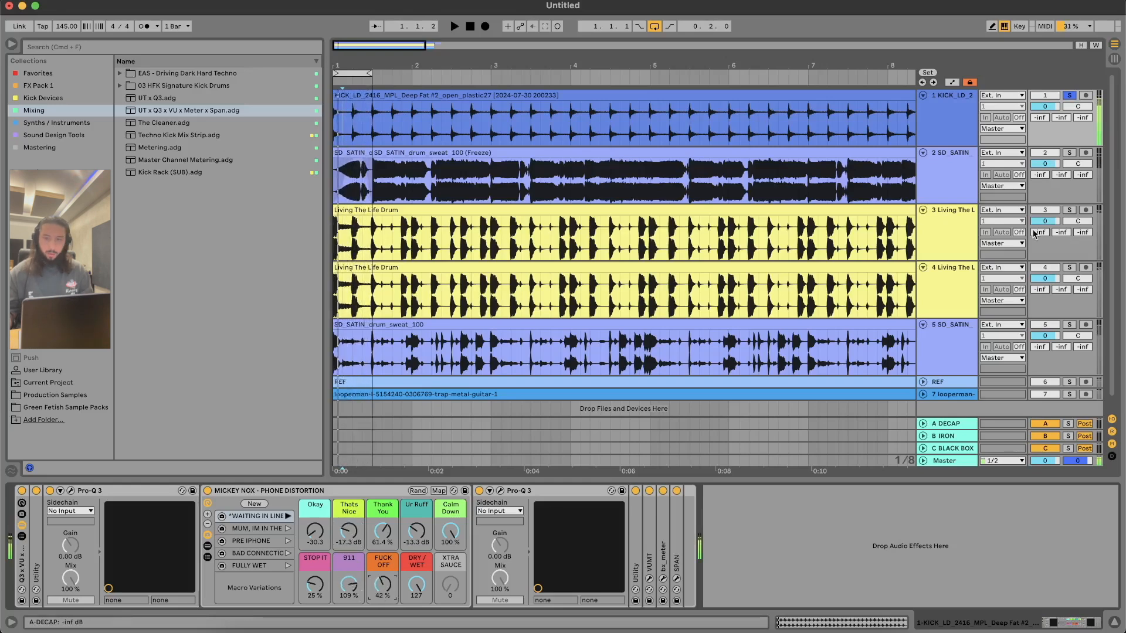
Step: Solo the flattened SD_SATIN track together with the kick and lower its volume to -9.0 dB during playback
click(1069, 153)
key(space)
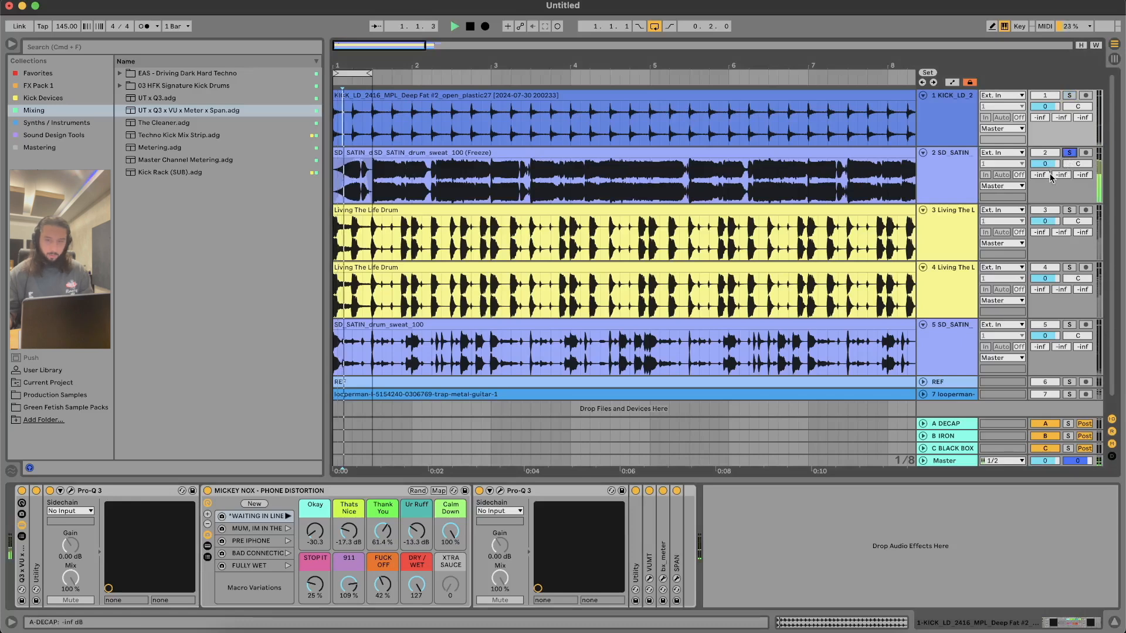
super+click(1069, 96)
drag(1047, 163, 1048, 181)
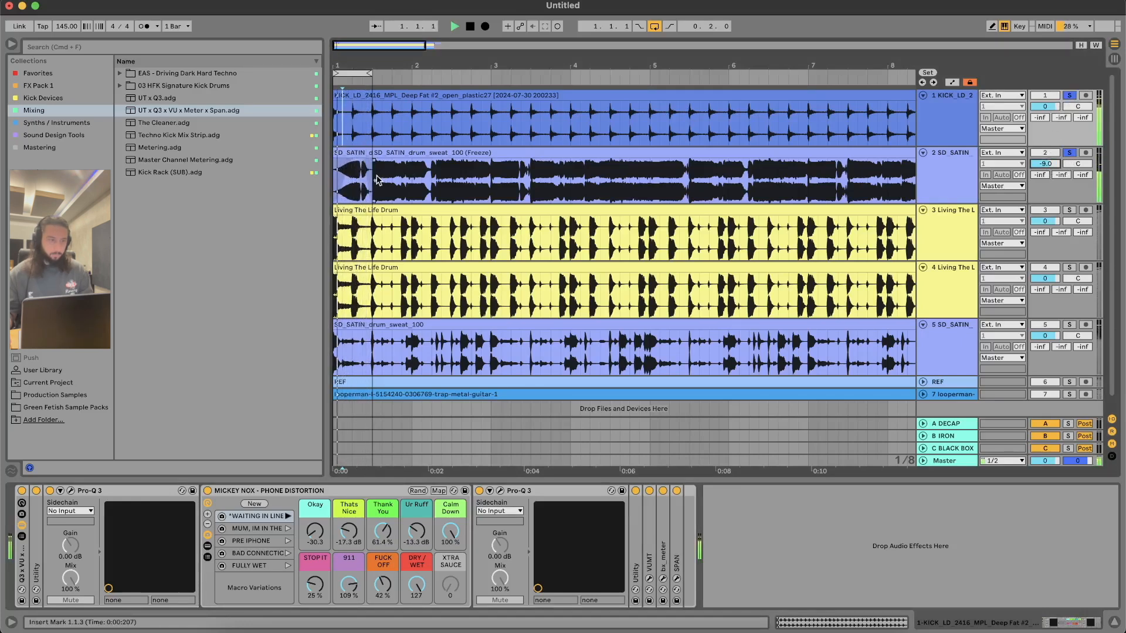
Step: Consolidate the first two-beat segment of the flattened SD_SATIN track and audition the track alone from 2.1.1
click(353, 153)
key(super+j)
key(space)
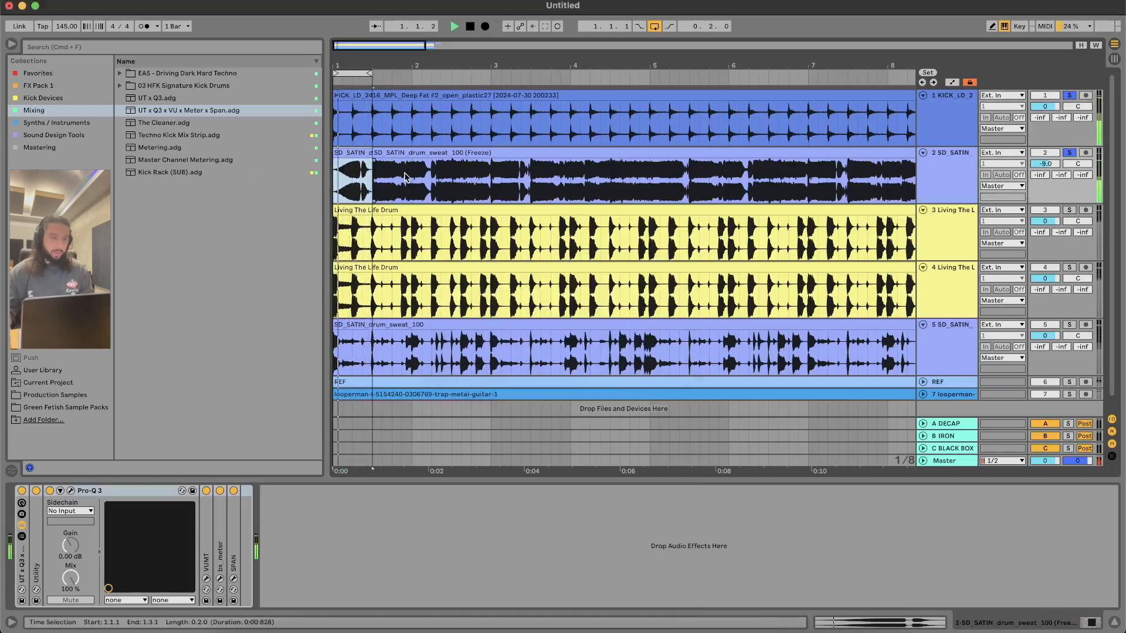
click(412, 182)
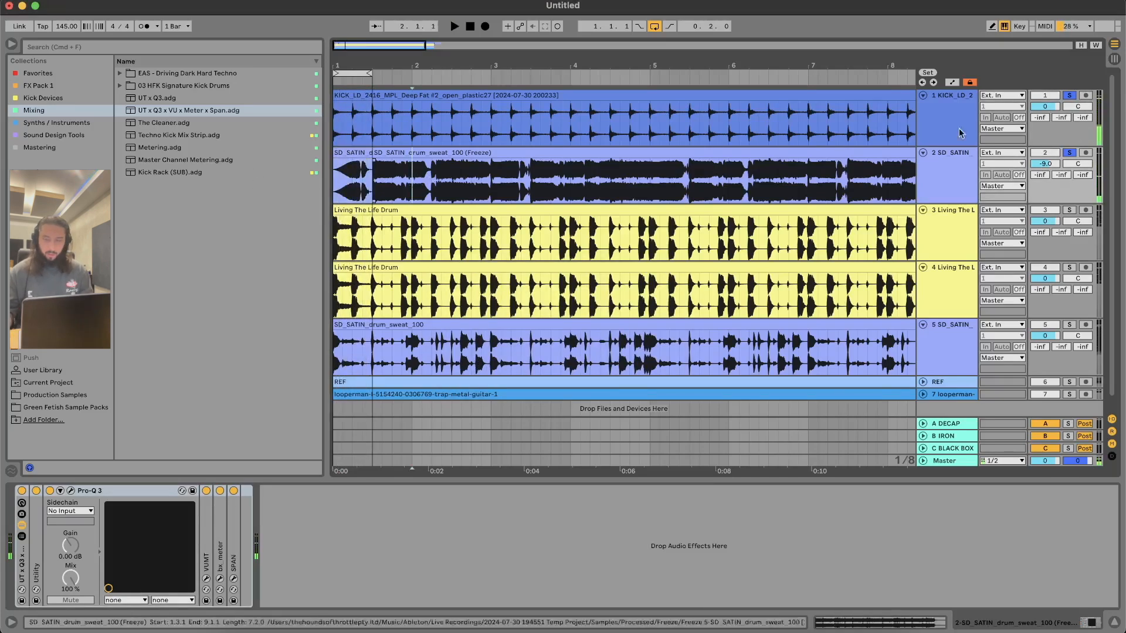
key(space)
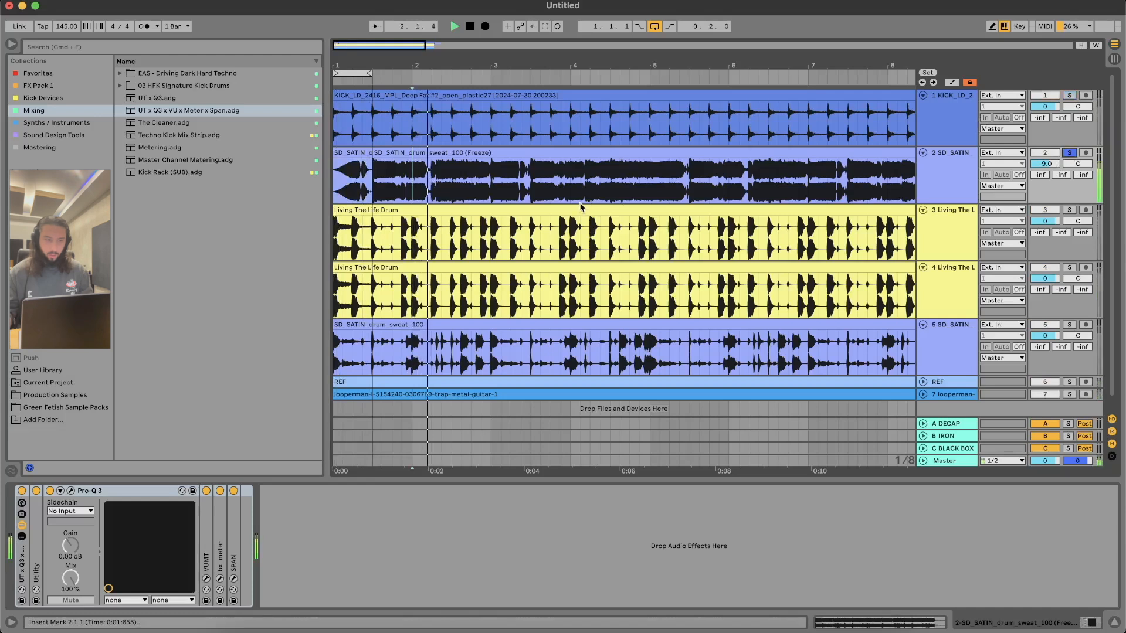
Step: Split out the one-beat segment starting at 2.3.3 on the flattened SD_SATIN track, then move it to 2.4.1 and loop it
click(450, 189)
drag(450, 188, 471, 184)
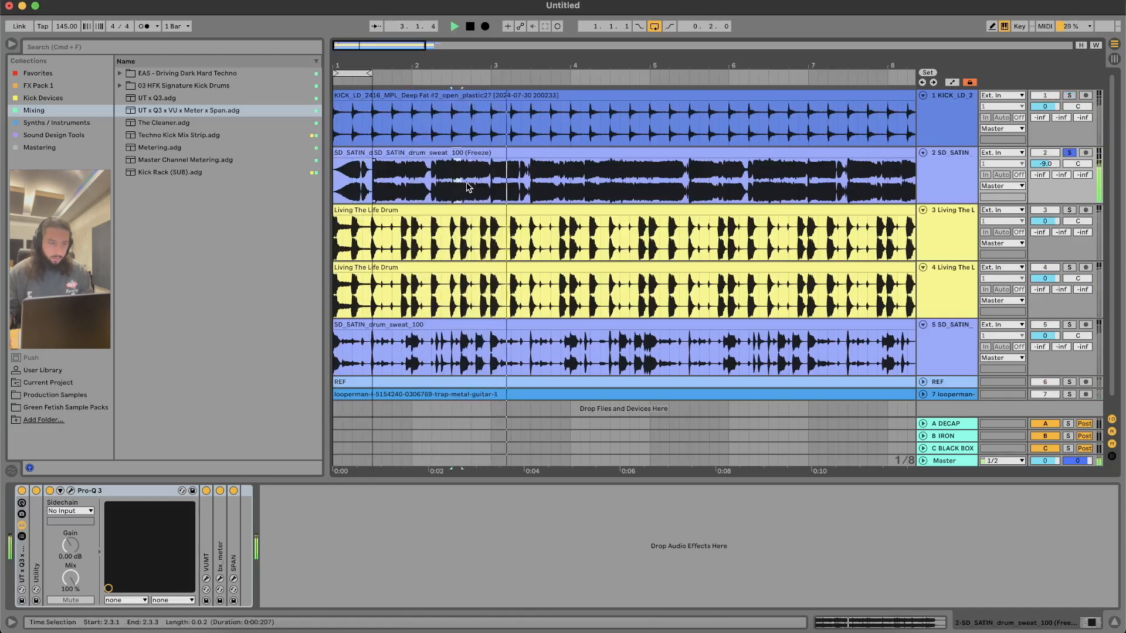
key(super+l)
key(space)
drag(462, 73, 473, 72)
key(super+e)
key(space)
drag(471, 155, 485, 167)
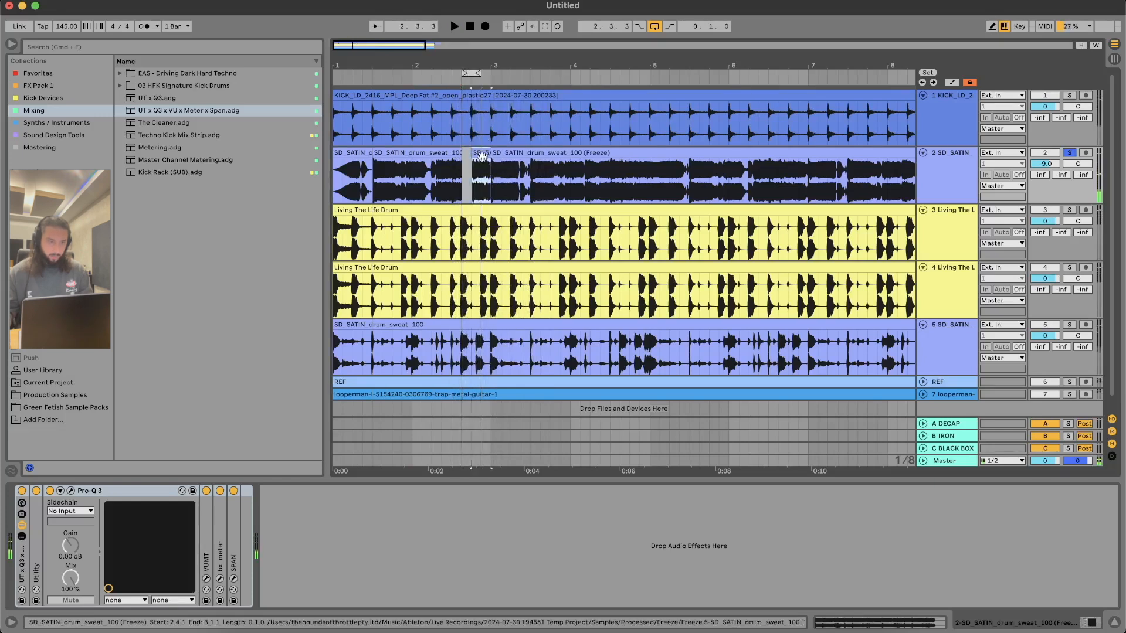
key(super+l)
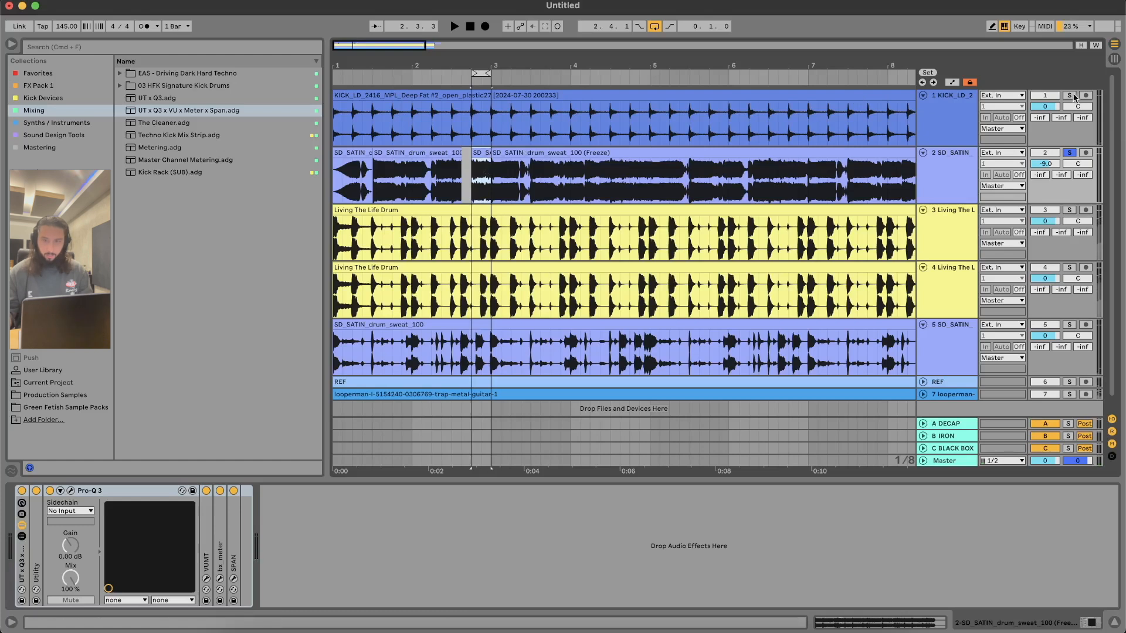
Step: Lower the flattened SD_SATIN track to -12.9 dB while playing its one-beat loop with the kick
drag(1044, 164, 1045, 173)
click(481, 164)
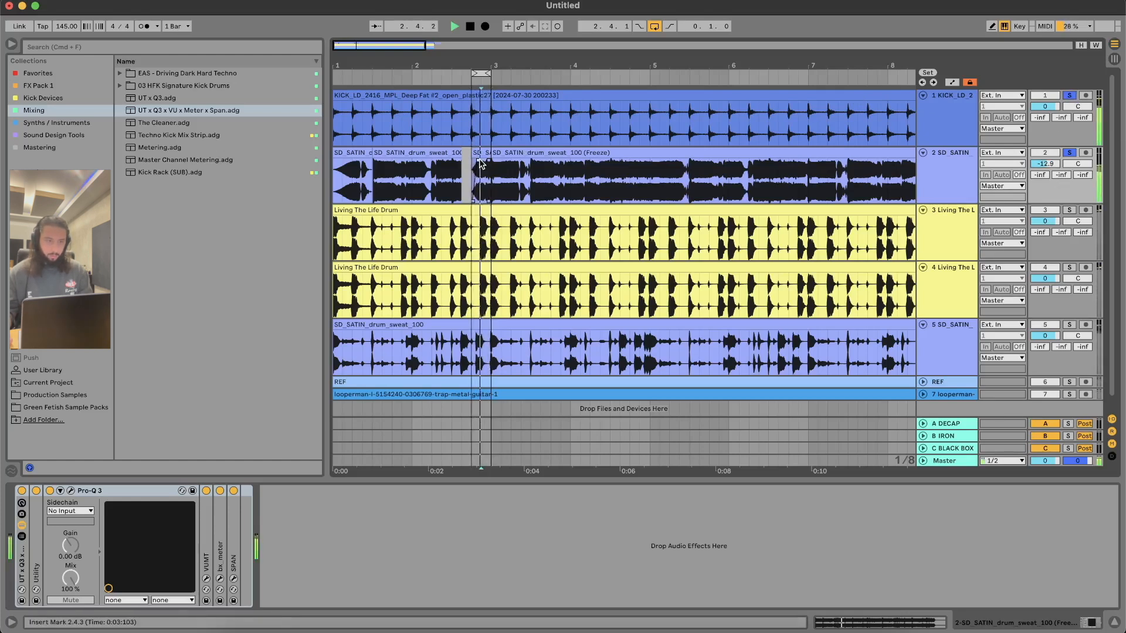
key(space)
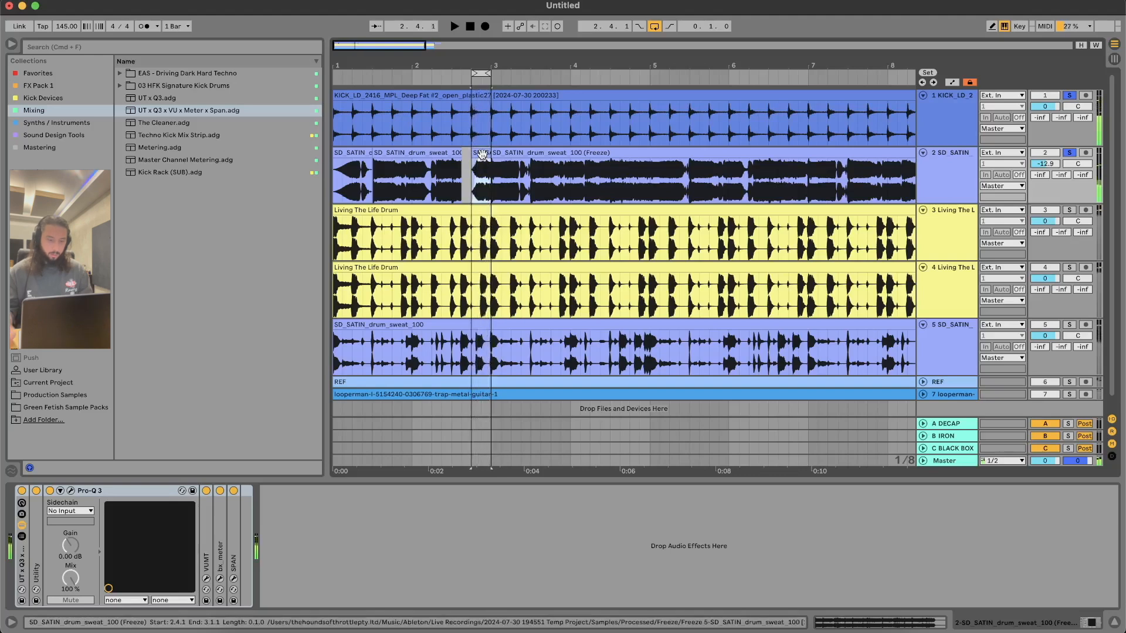
Step: Consolidate the one-beat segment at 2.4.1 and duplicate it repeatedly along the flattened SD_SATIN track
key(super+j)
key(super+d)
key(super+d)
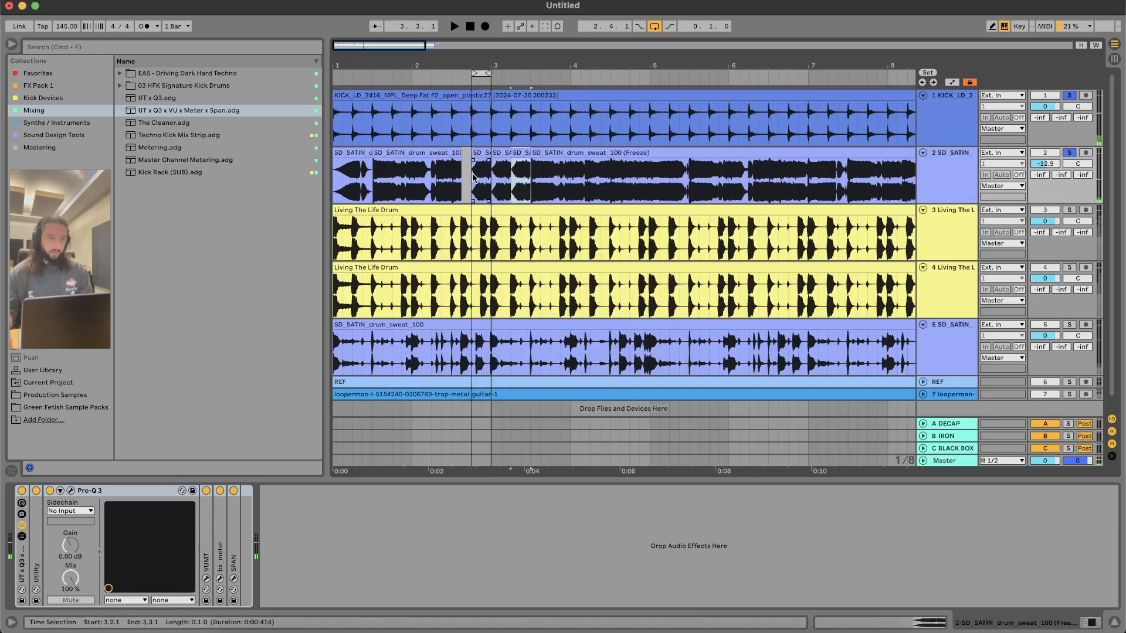
key(super+d)
Step: Consolidate the repeated segments from 2.4.1 to 3.4.1, and play them looped with the track volume at -13.4 dB
drag(472, 177, 545, 176)
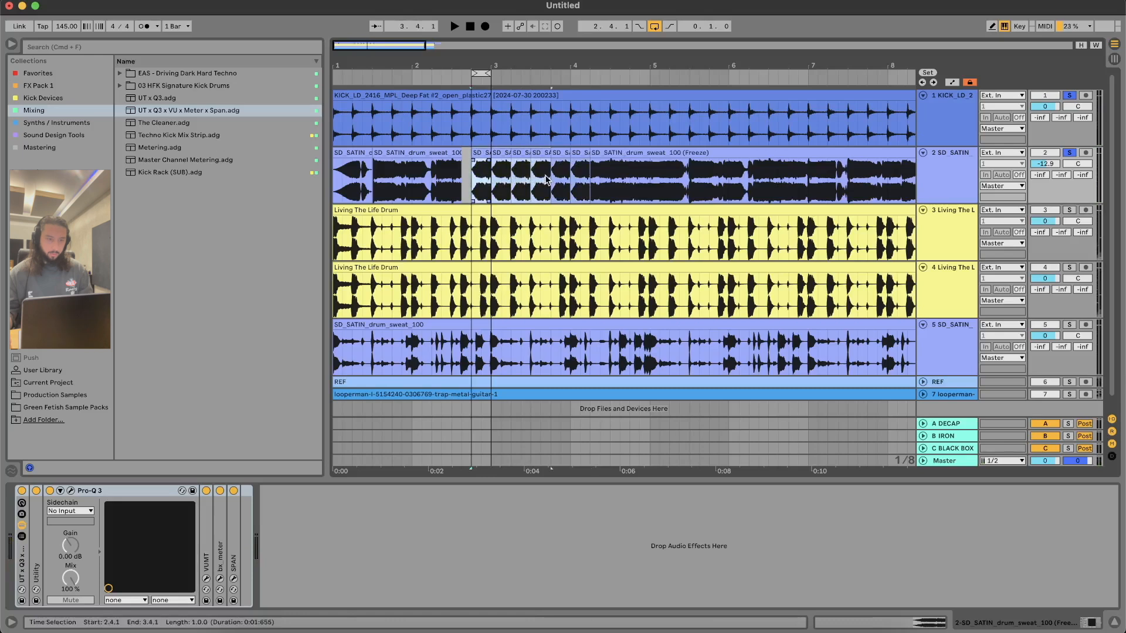
key(super+j)
key(super+l)
key(space)
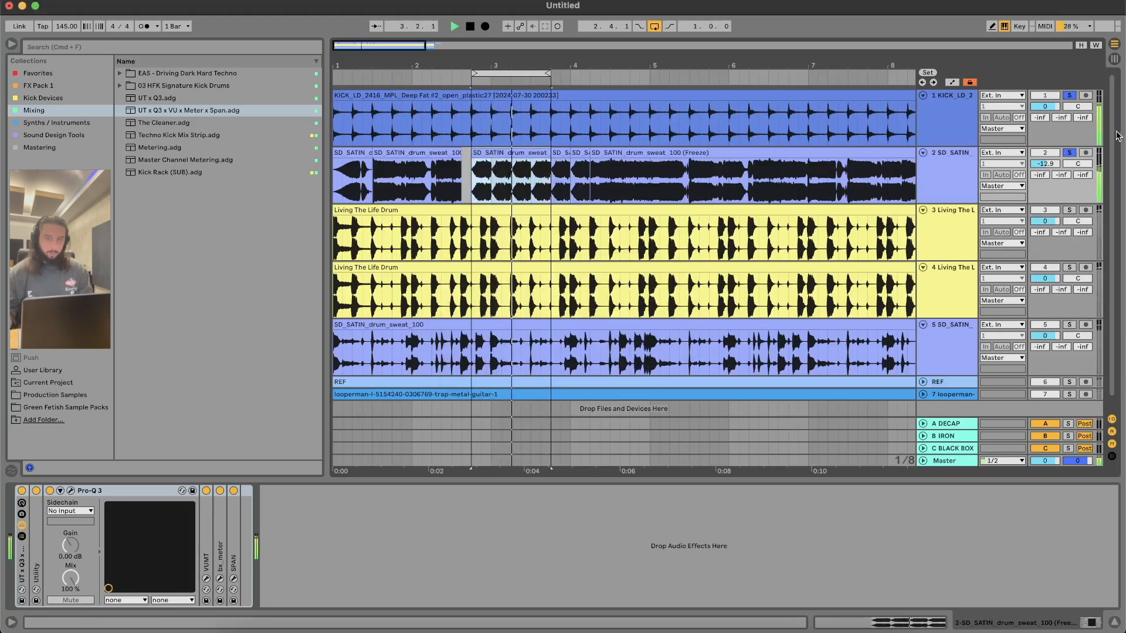
drag(1053, 167, 1052, 170)
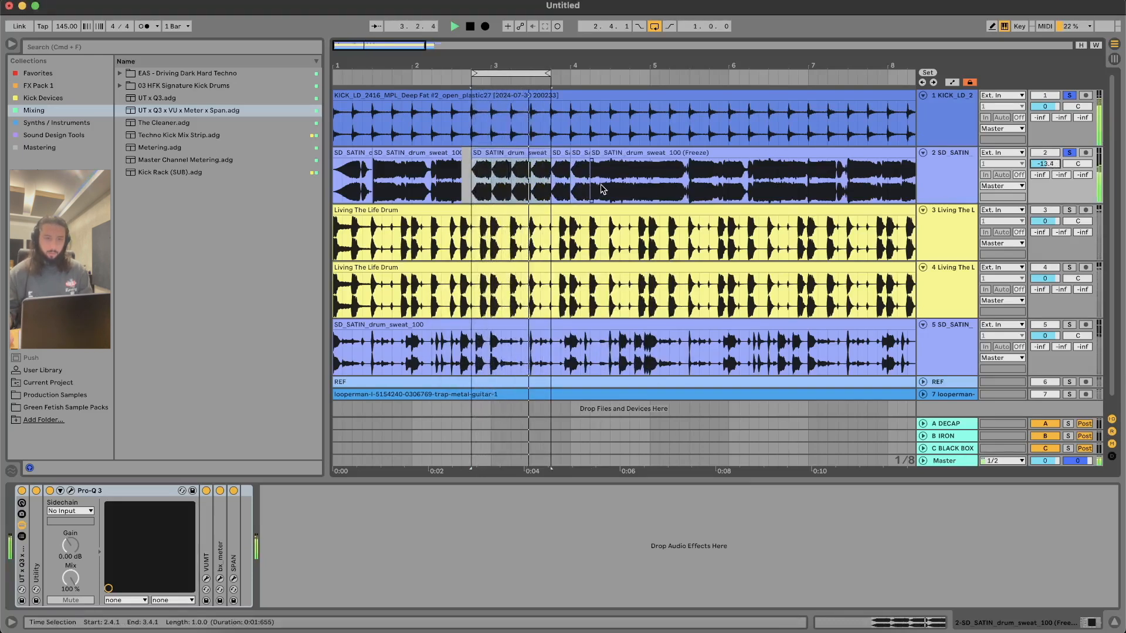
Step: Set the loop to the two-beat range from 4.3.1 to 5.1.1 and play it
key(space)
drag(610, 187, 651, 171)
key(space)
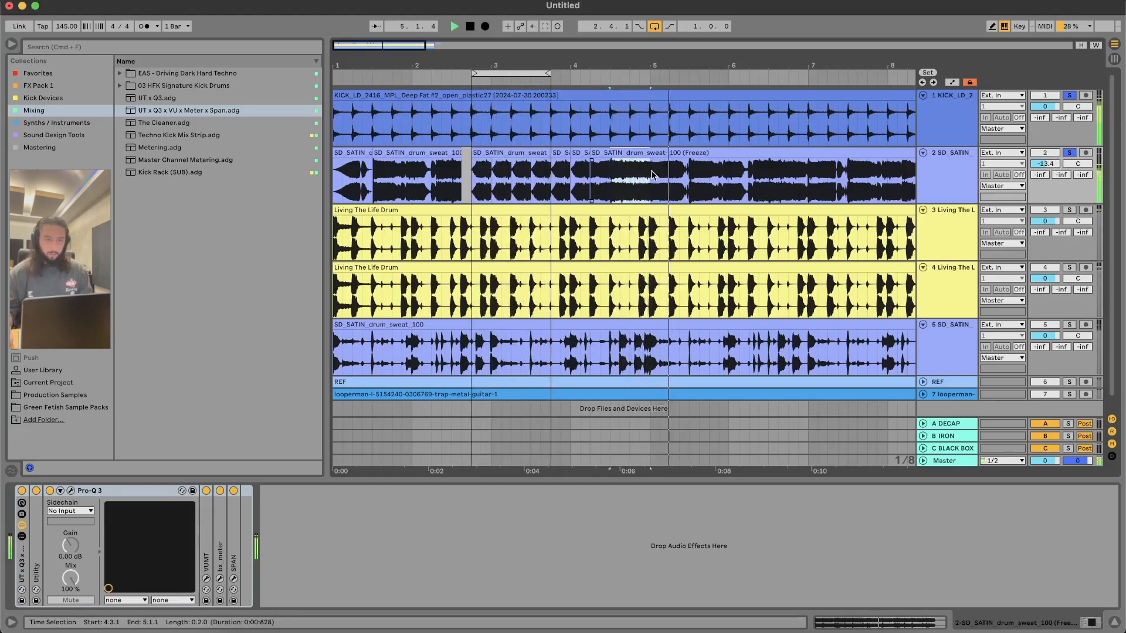
key(super+l)
key(space)
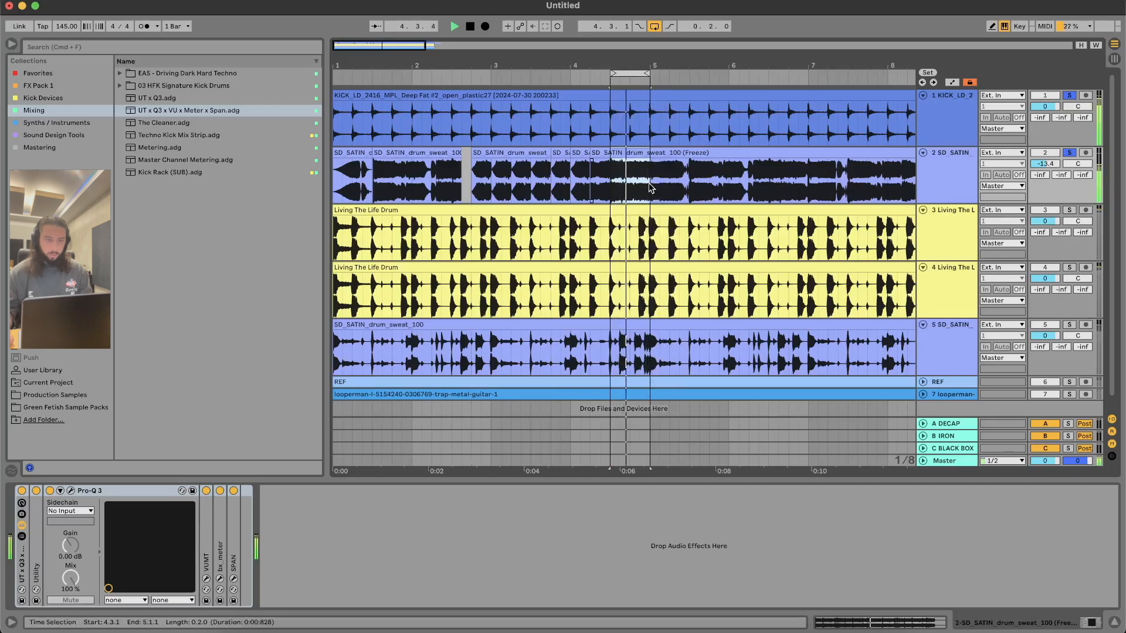
Step: Split the SD_SATIN clip at 4.3.3 and 4.3.1 and lower the clip gain of the short segment between them
click(614, 168)
key(space)
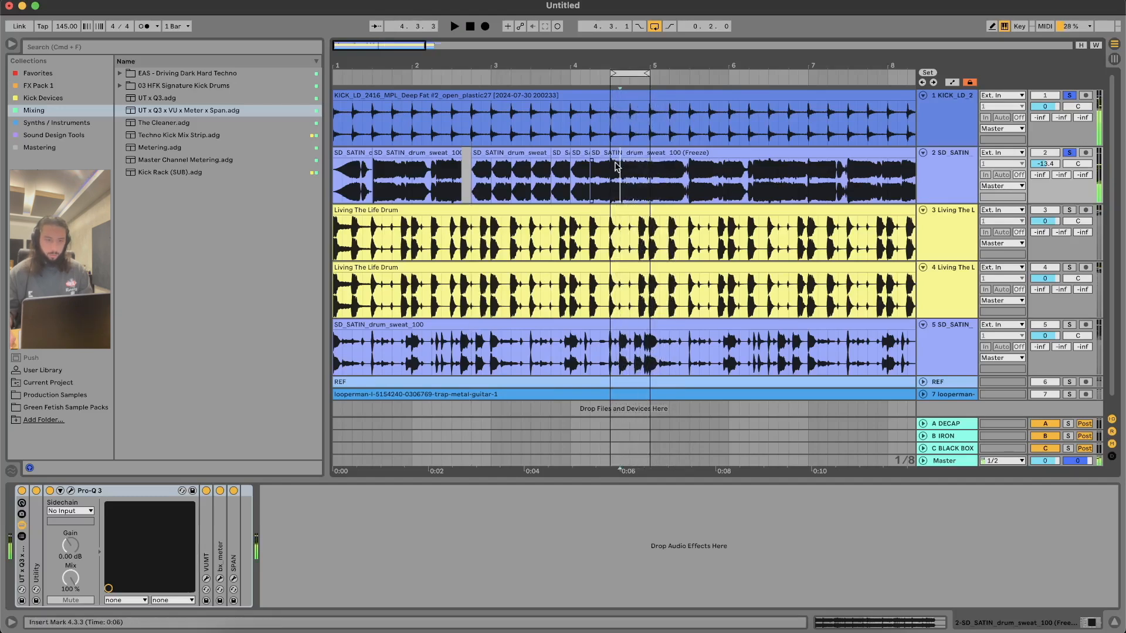
key(super+e)
click(616, 155)
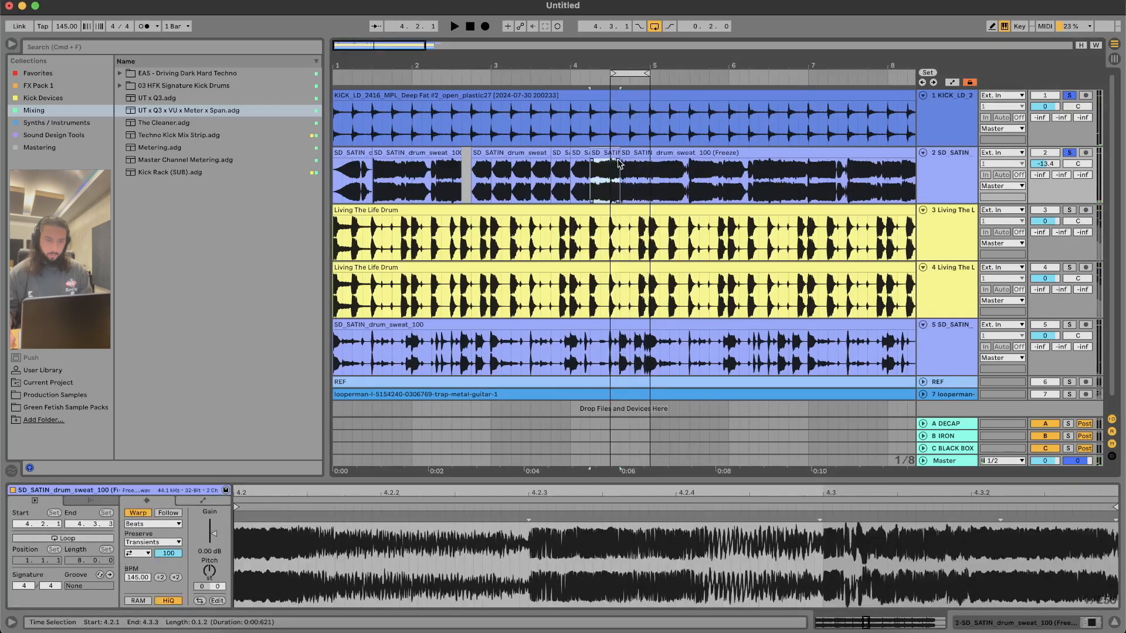
click(608, 173)
click(610, 173)
key(super+e)
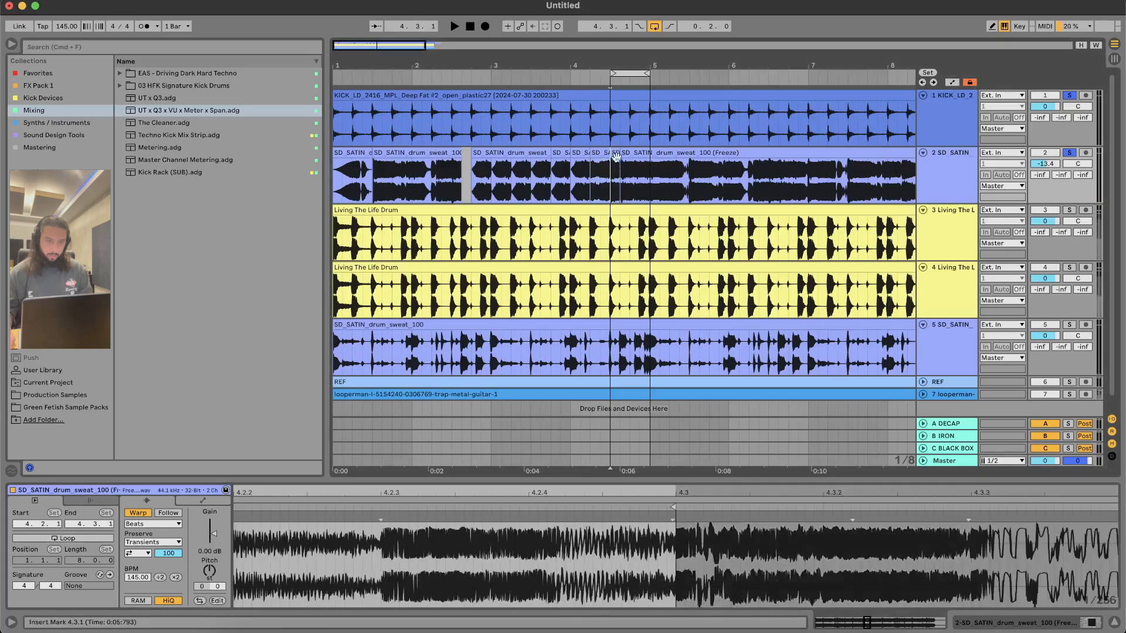
click(616, 154)
drag(212, 535, 212, 547)
Step: Consolidate the flattened SD_SATIN audio from 4.3.1 to 5.1.1 and set the track volume to -12.0 dB
key(space)
drag(651, 194, 609, 194)
key(super+j)
key(Return)
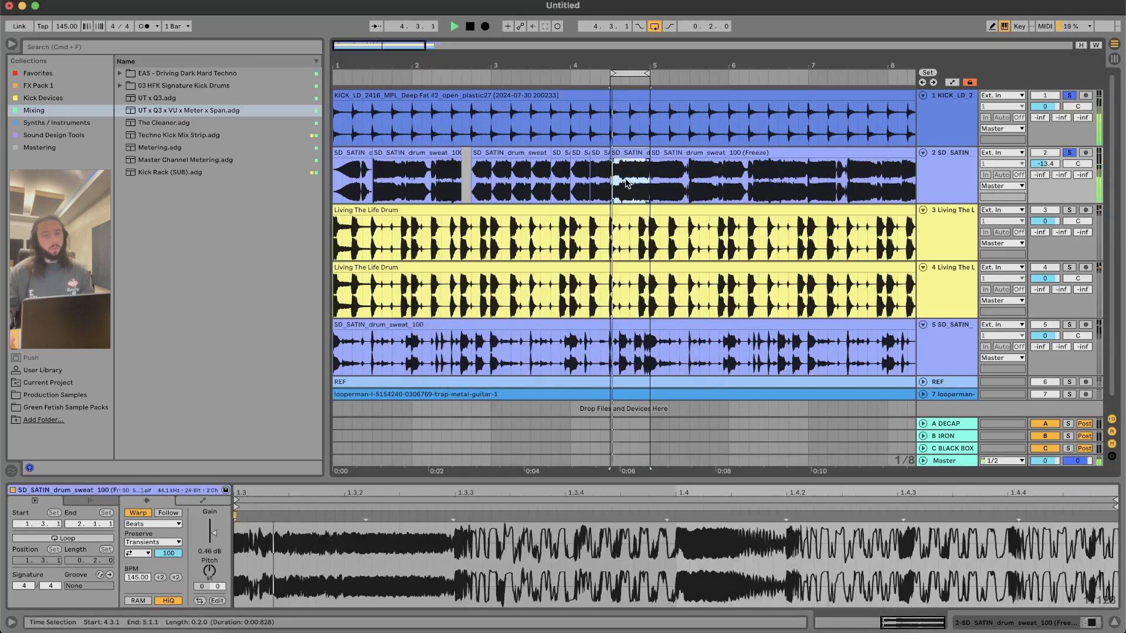
drag(1045, 164, 1045, 155)
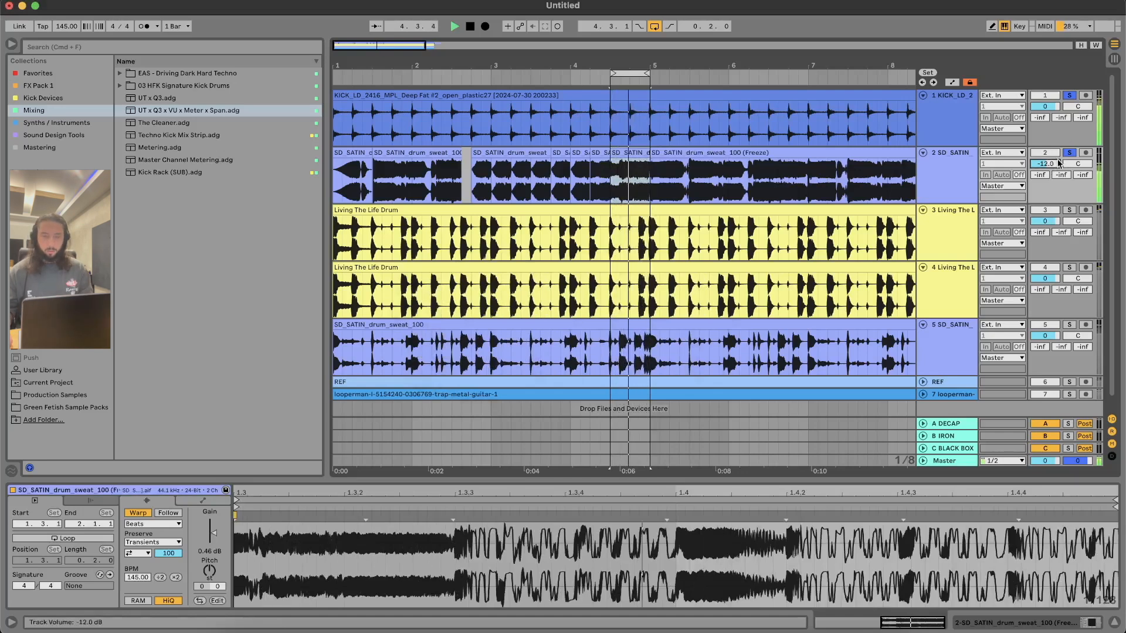
Step: Move the consolidated two-beat clip from 4.3.1 to 1.3.1 and play bar 1 in a loop
mouse_move(590, 176)
mouse_down()
mouse_move(388, 160)
mouse_move(306, 172)
mouse_up()
click(571, 176)
key(space)
key(super+l)
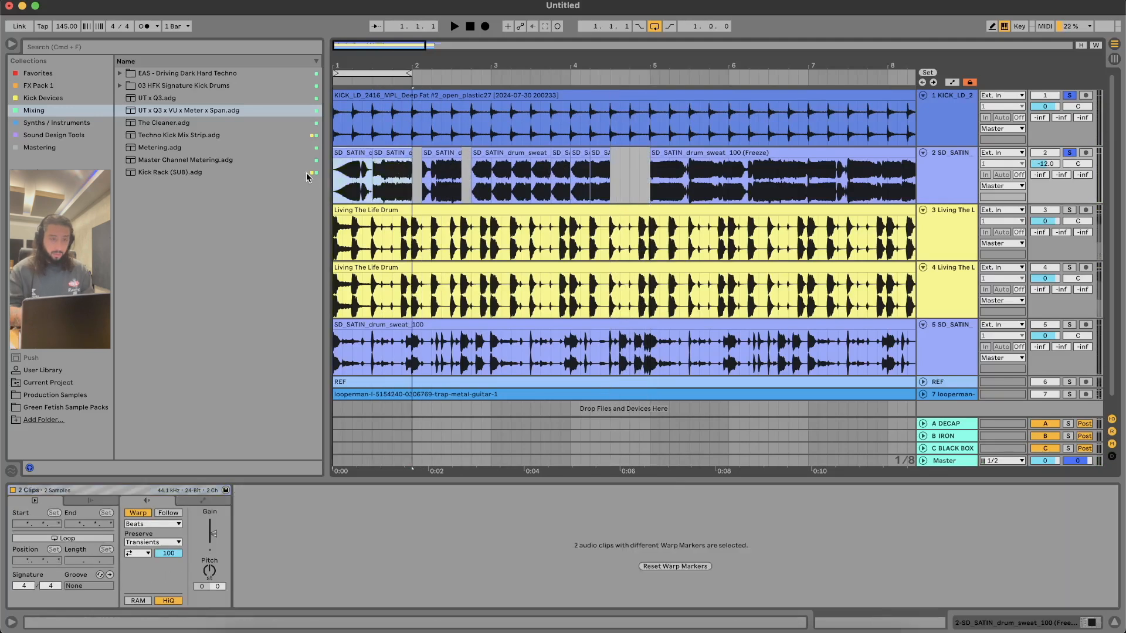
key(space)
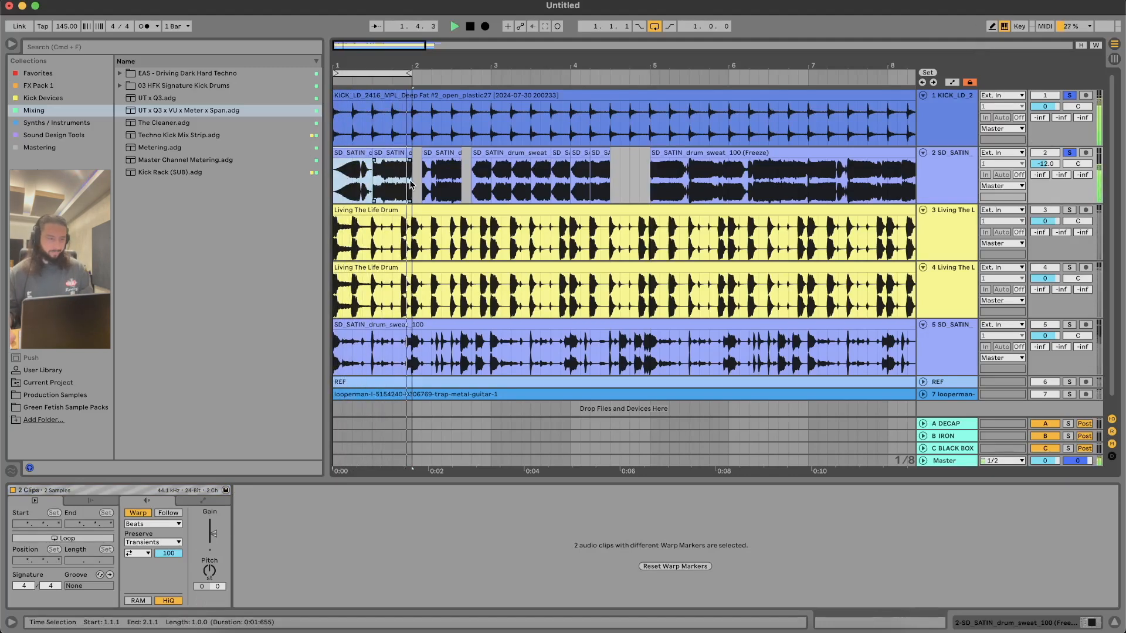
Step: Duplicate the first bar of SD_SATIN clips into bar 2 and consolidate and loop the range from 1.1.1 to 3.1.1
key(super+d)
drag(488, 191, 258, 178)
key(super+l)
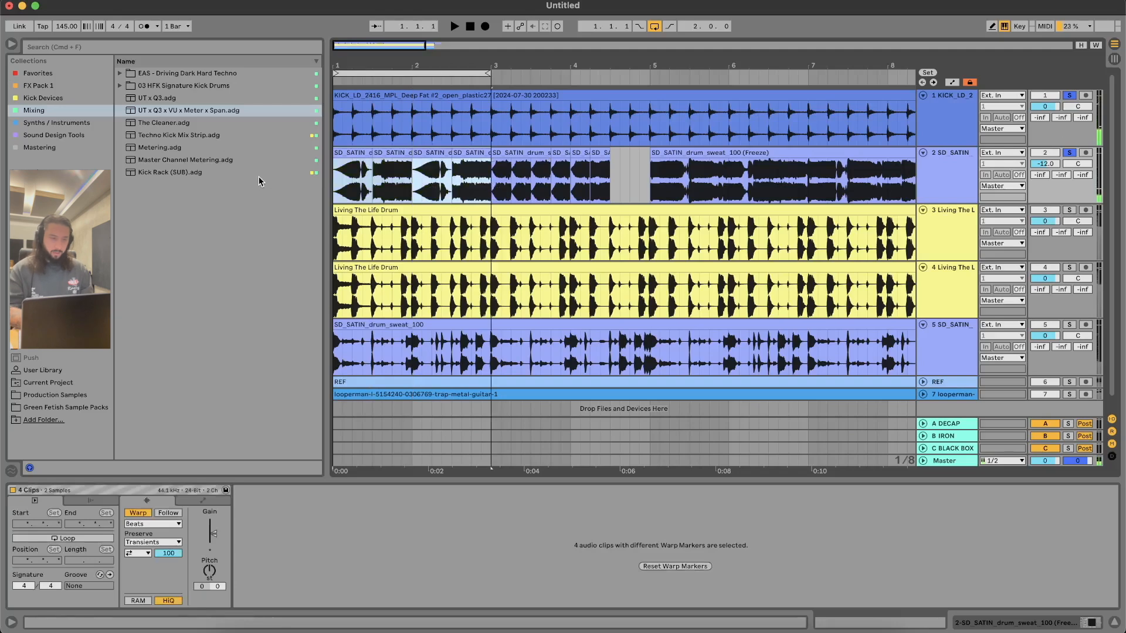
key(super+j)
key(space)
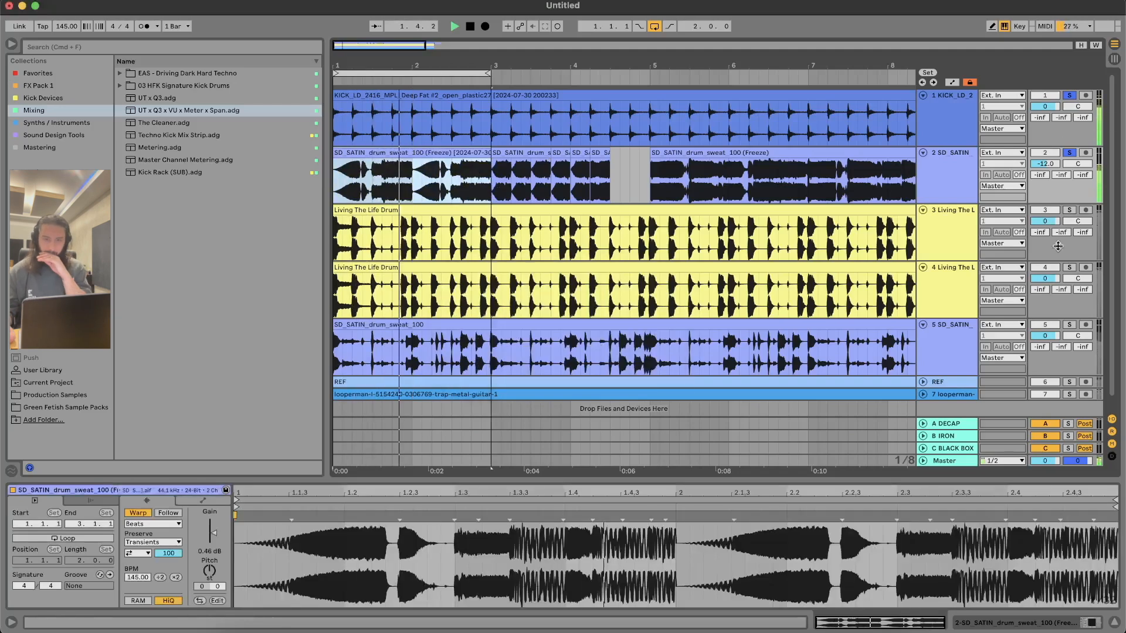
Step: Audition the two-bar loop with the kick from 2.1.3 and select the consolidated SD_SATIN clip
click(421, 122)
key(space)
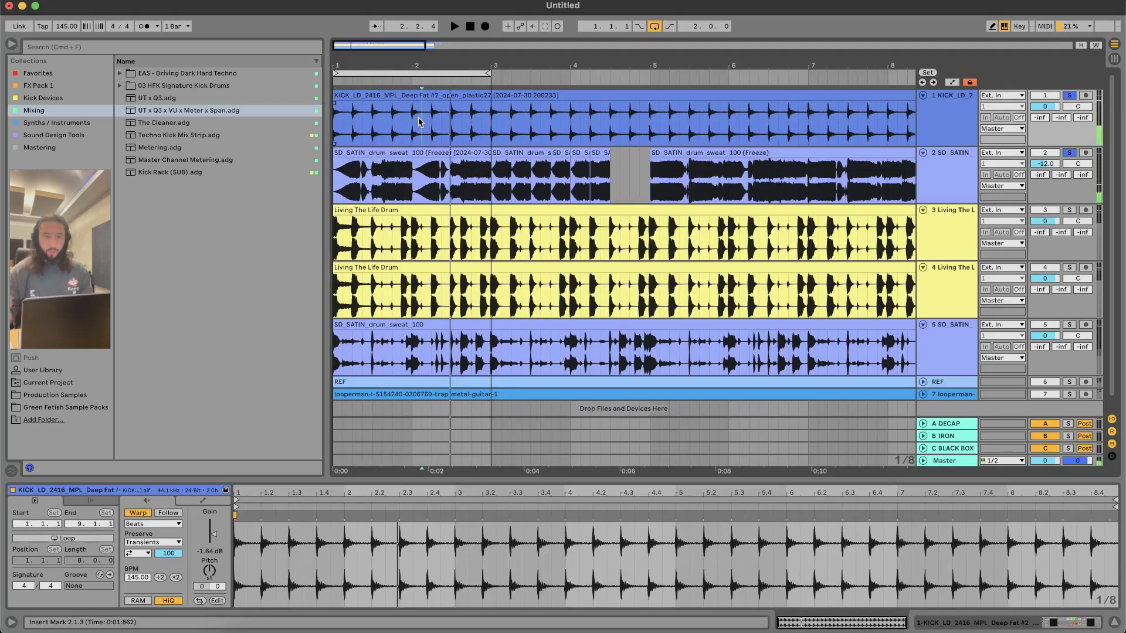
key(space)
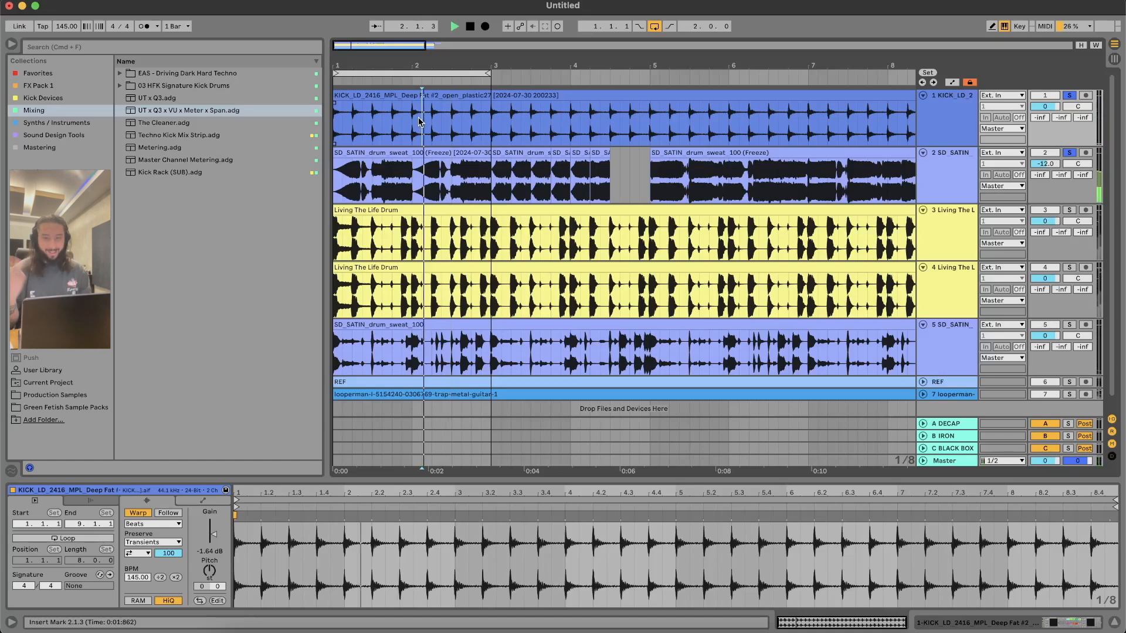
click(421, 153)
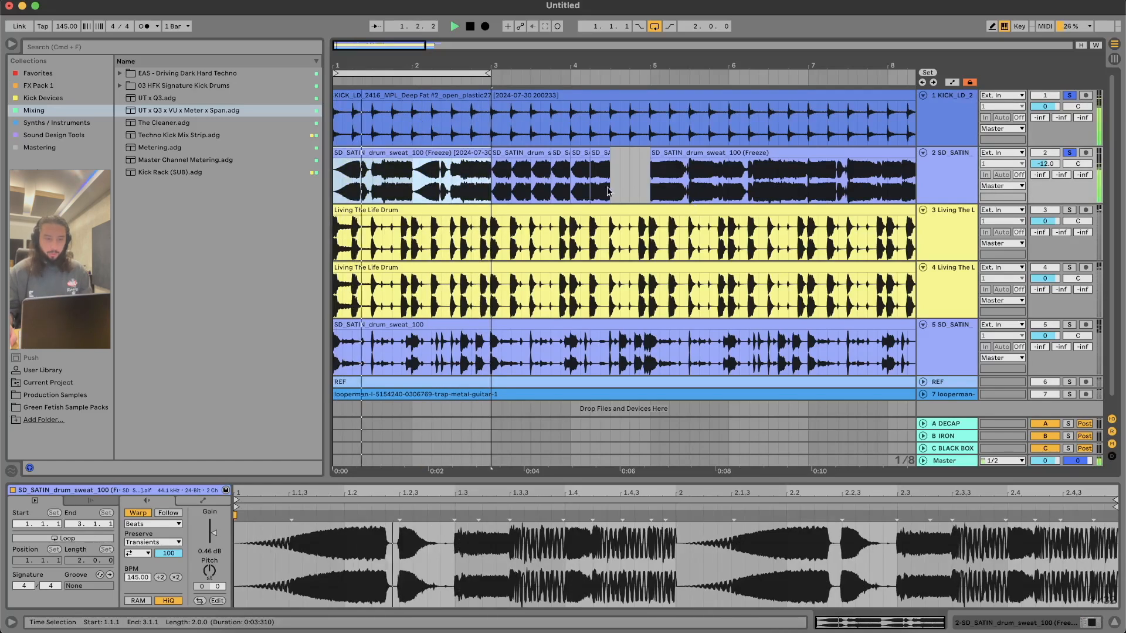